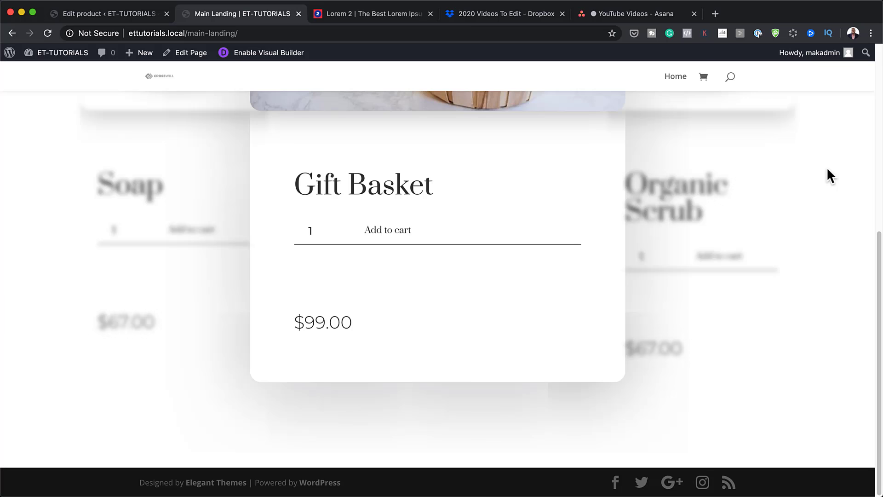
pyautogui.scroll(1, 826, 167)
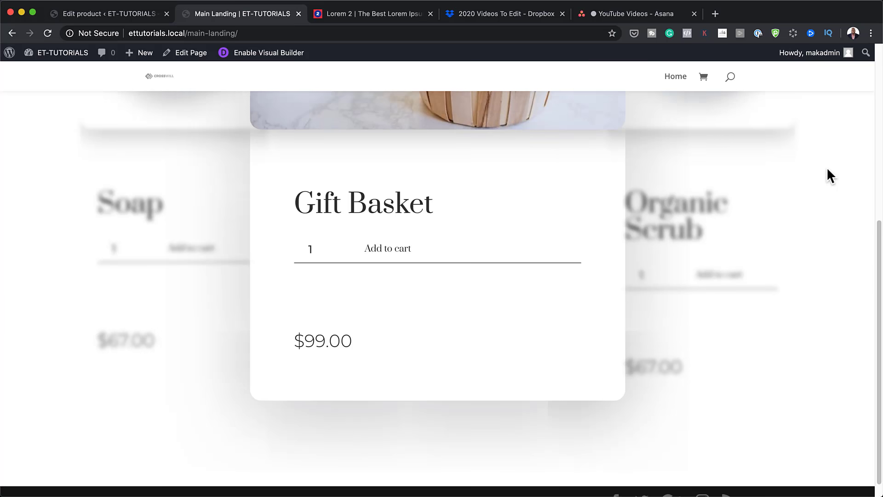
pyautogui.scroll(4, 826, 175)
pyautogui.scroll(1, 826, 175)
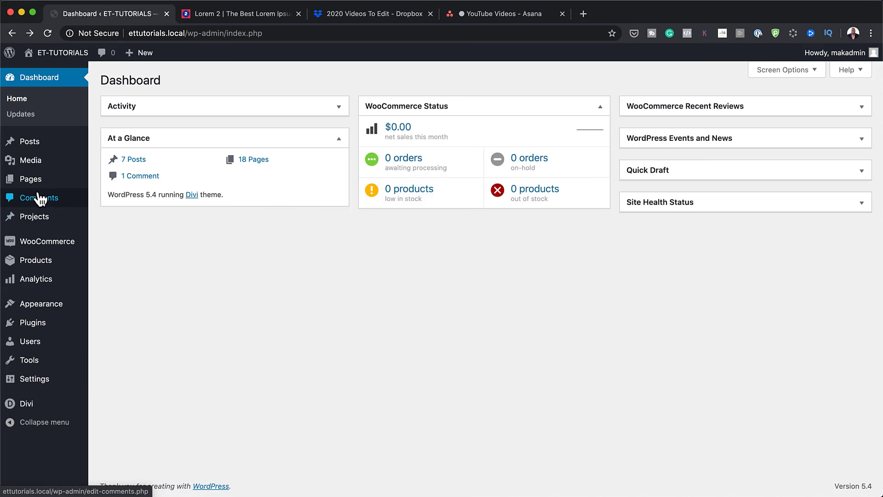
# Create a new page titled "Main Landing" and start building it from scratch with the Divi Builder, dismissing the row chooser.
pyautogui.moveTo(30, 179)
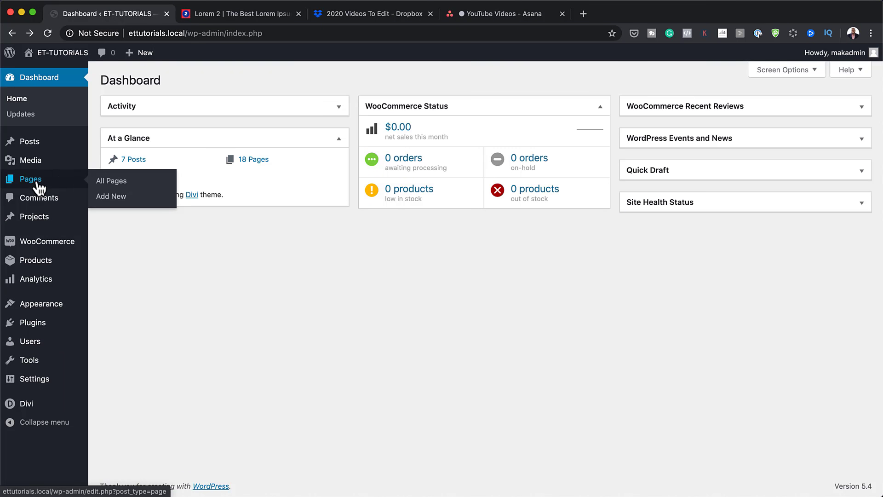
pyautogui.click(127, 198)
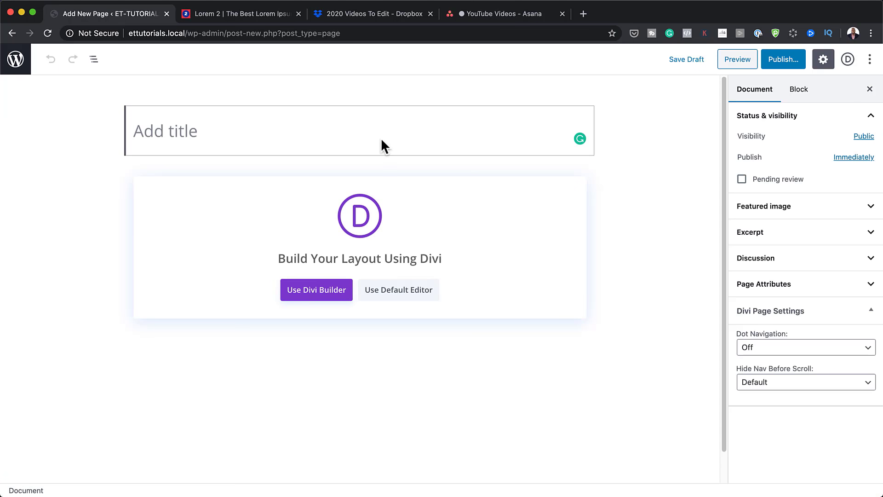
pyautogui.write('Mai')
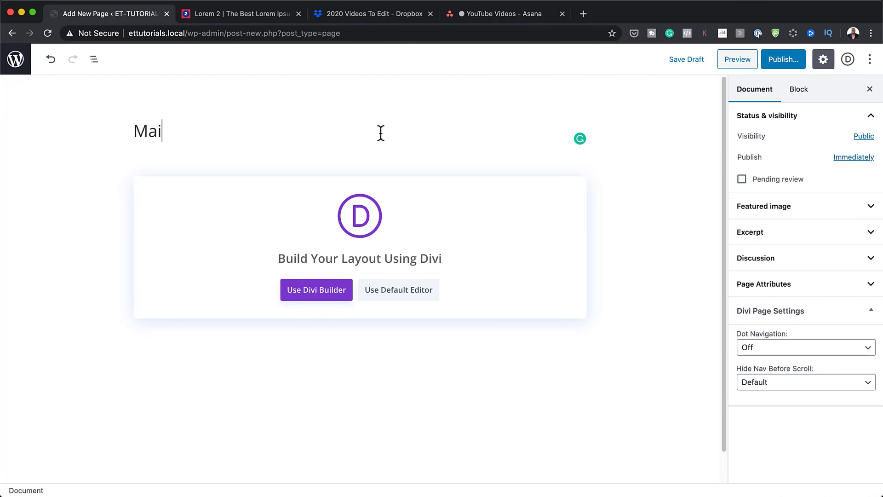
pyautogui.write('n Landing')
pyautogui.click(325, 290)
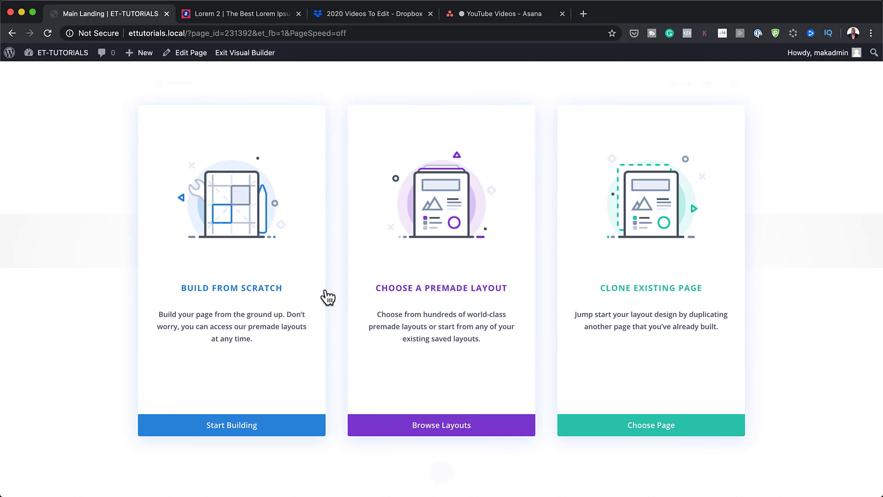
pyautogui.click(237, 427)
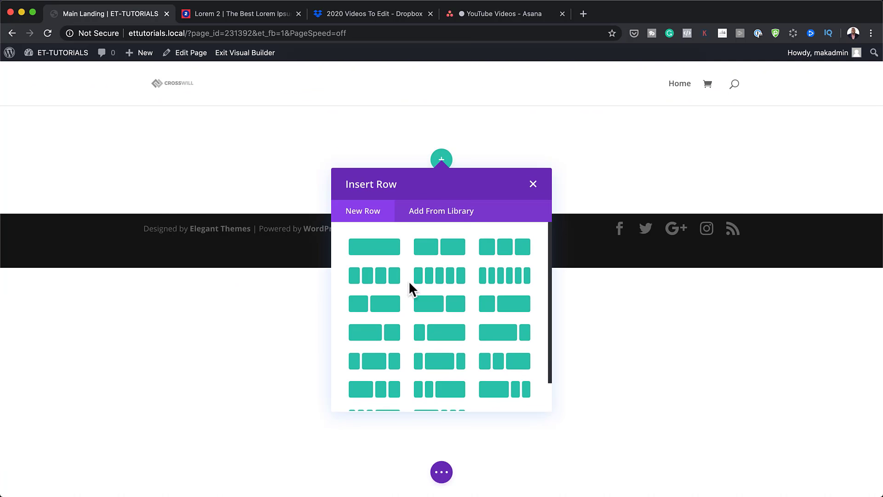
pyautogui.click(532, 184)
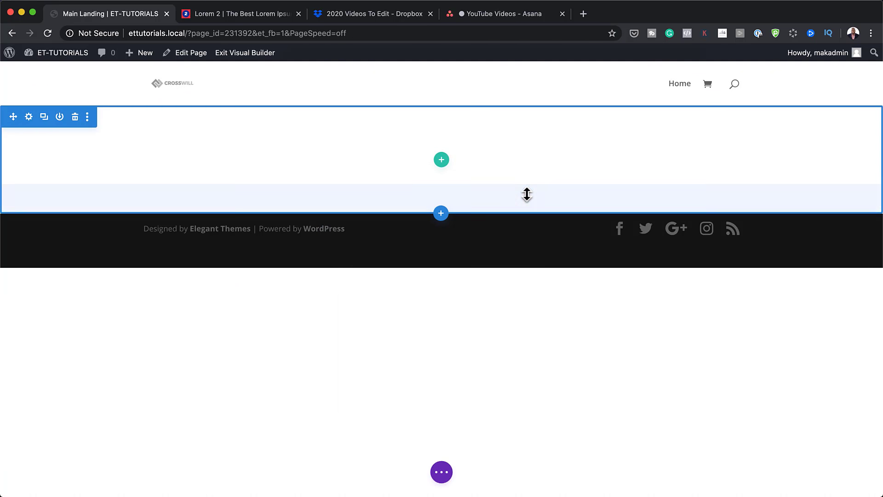
# Set the section's top and bottom padding to linked values of 8vw and save the section settings.
pyautogui.click(28, 116)
pyautogui.click(85, 88)
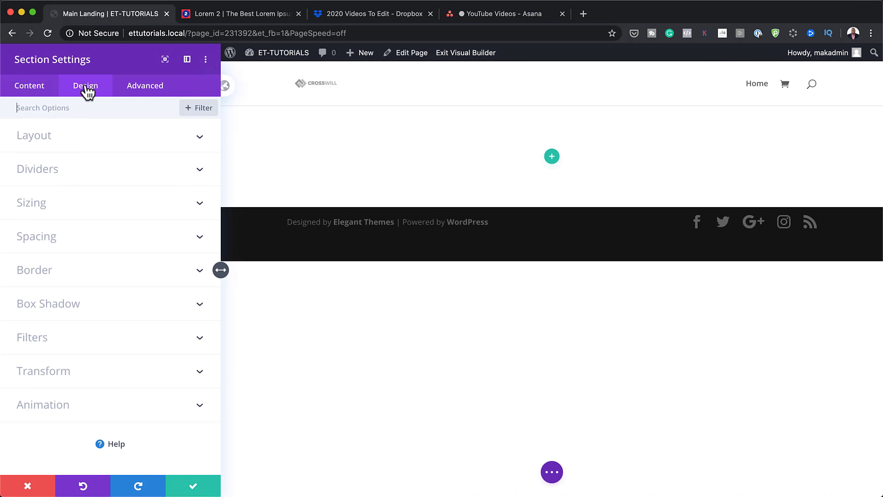
pyautogui.click(47, 238)
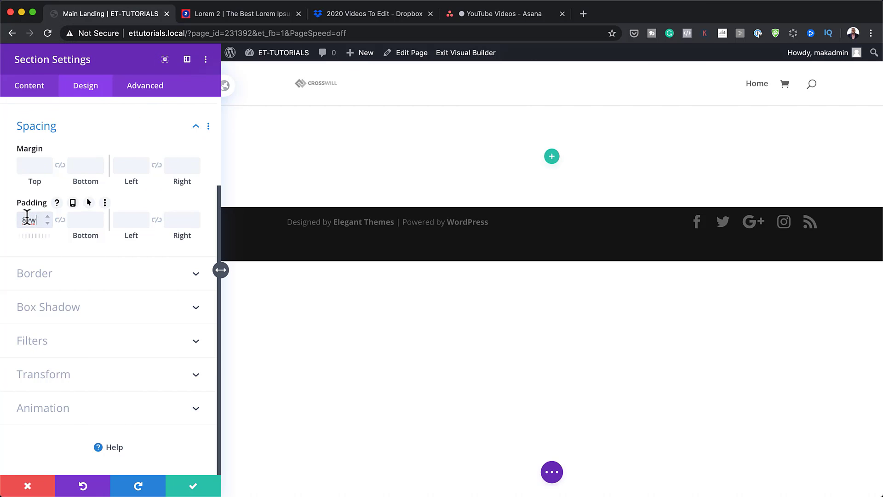
pyautogui.click(60, 220)
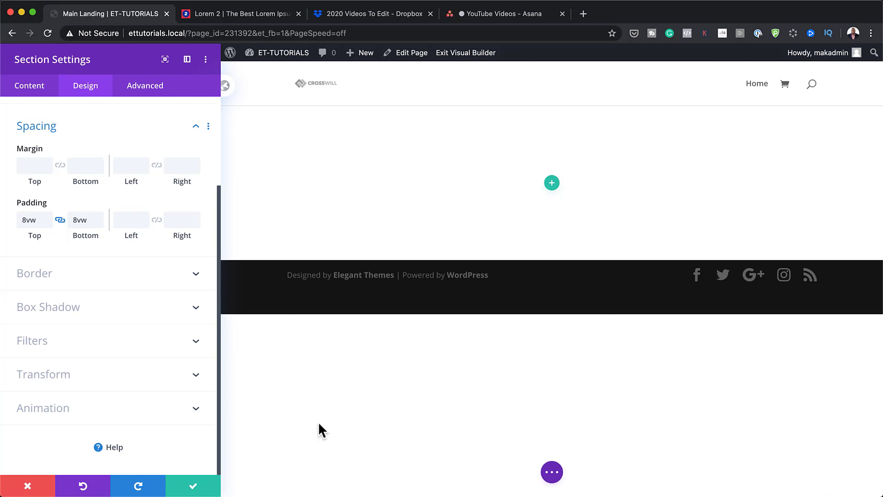
pyautogui.click(193, 489)
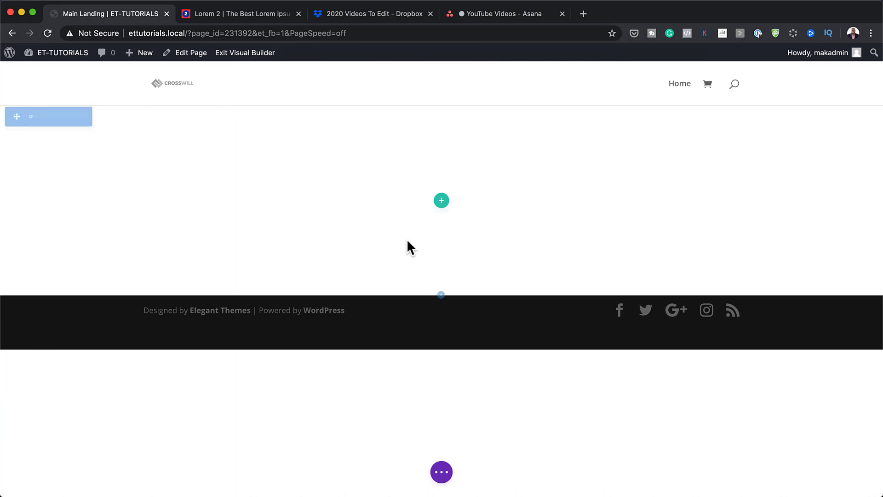
# Insert a single-column row in the section without adding a module to it.
pyautogui.click(441, 201)
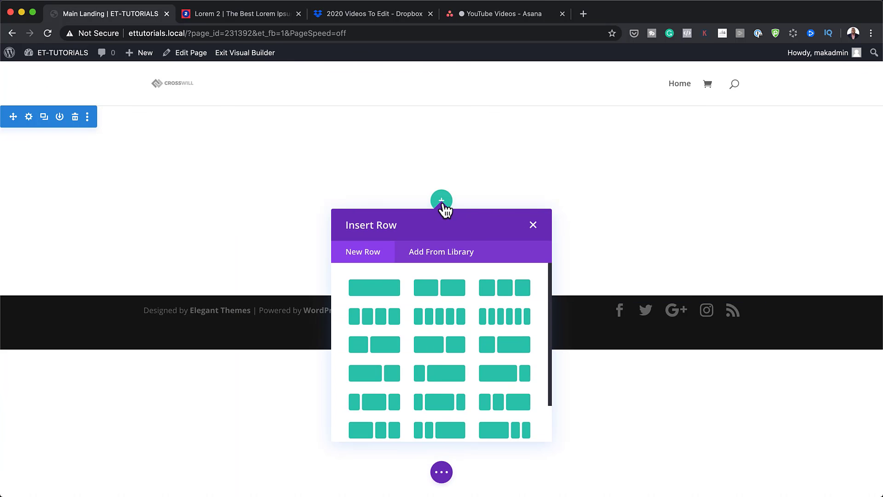
pyautogui.click(368, 291)
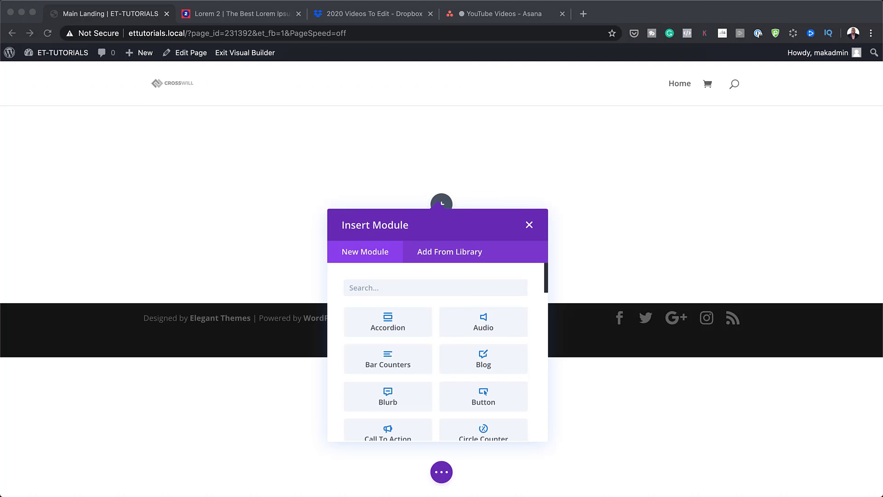
pyautogui.click(529, 225)
pyautogui.click(530, 225)
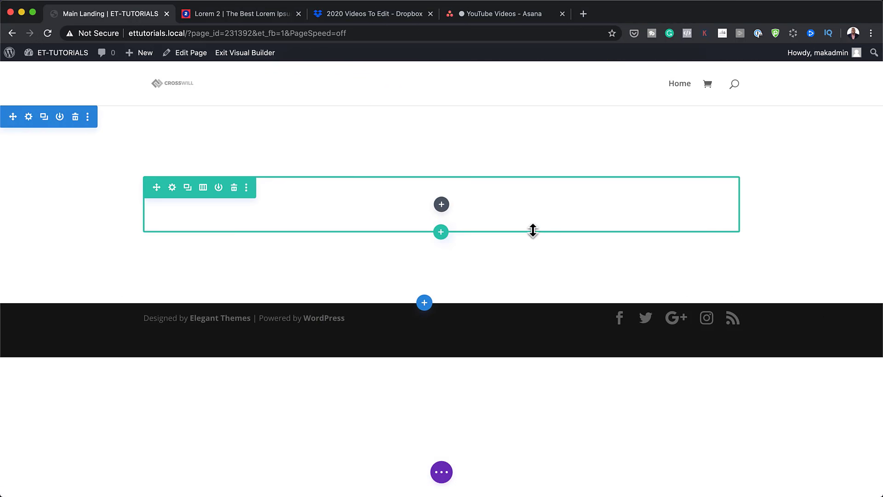
# Size the row with a custom gutter width of 1, a width of 85vw and a max width of 100%, and save.
pyautogui.click(172, 187)
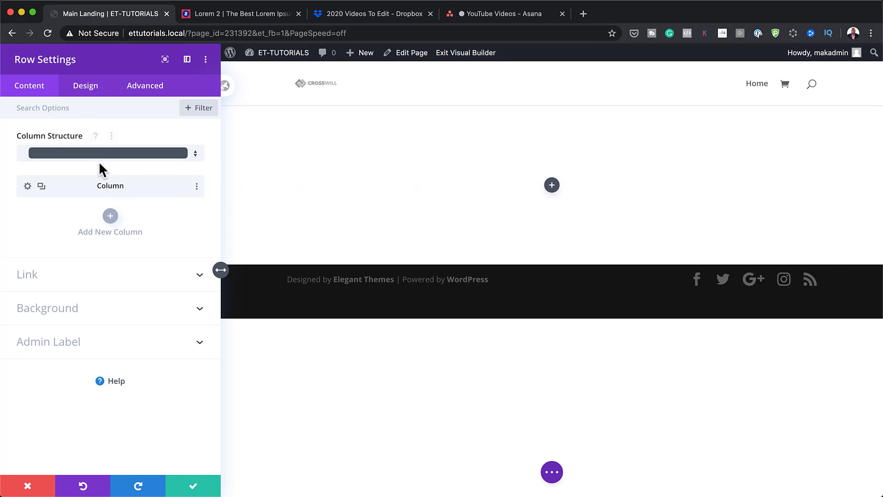
pyautogui.click(88, 87)
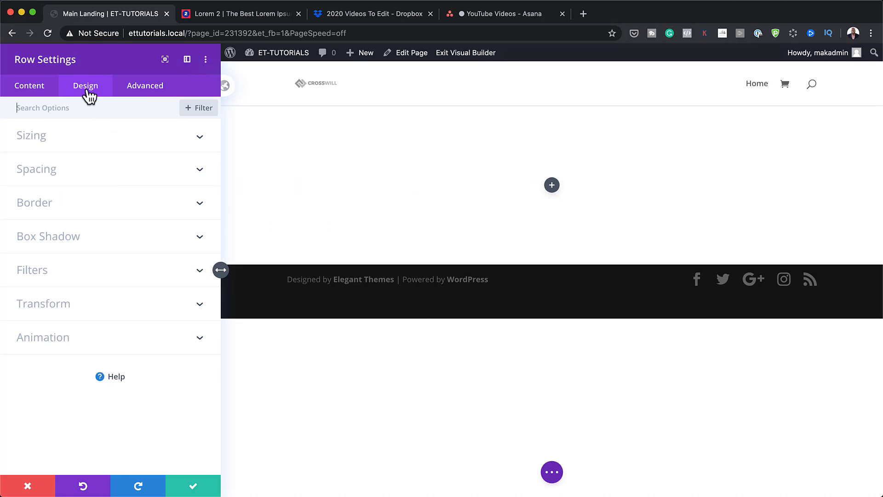
pyautogui.click(55, 138)
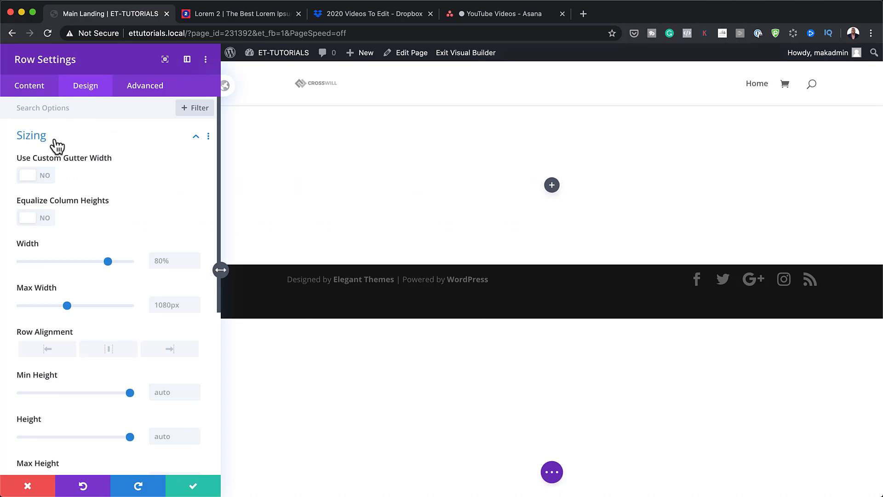
pyautogui.click(45, 177)
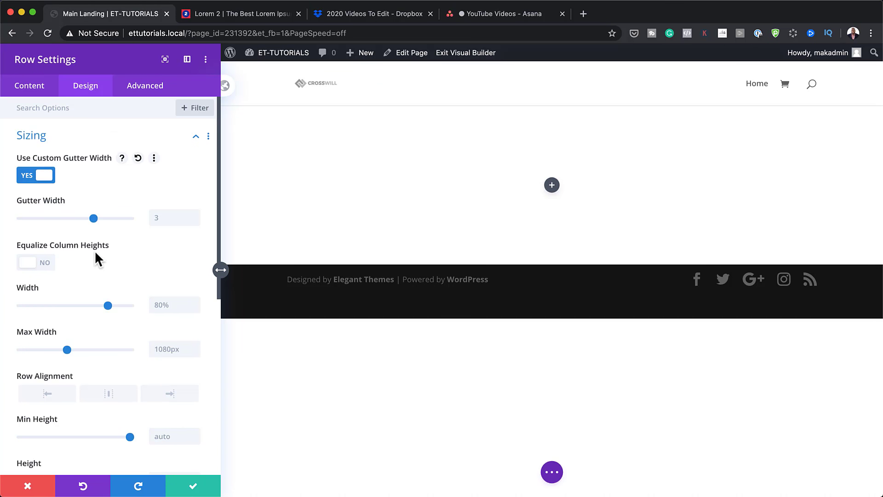
pyautogui.moveTo(92, 217); pyautogui.dragTo(2, 228)
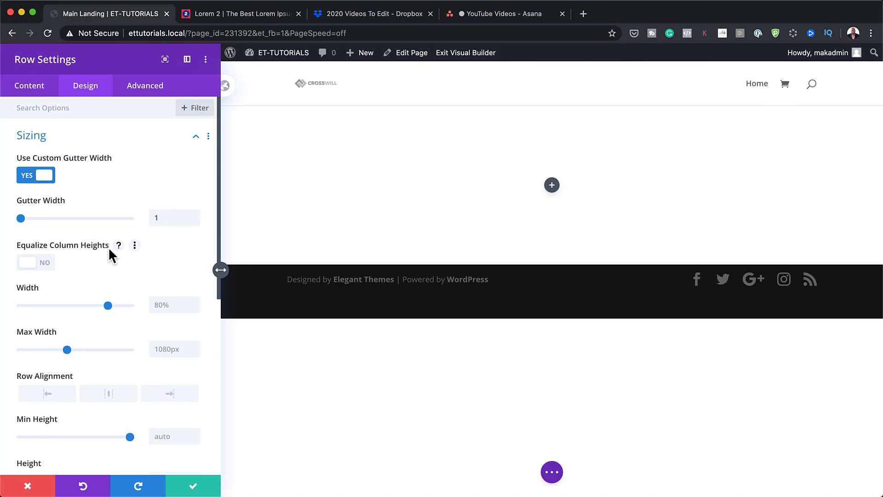
pyautogui.scroll(-3, 135, 343)
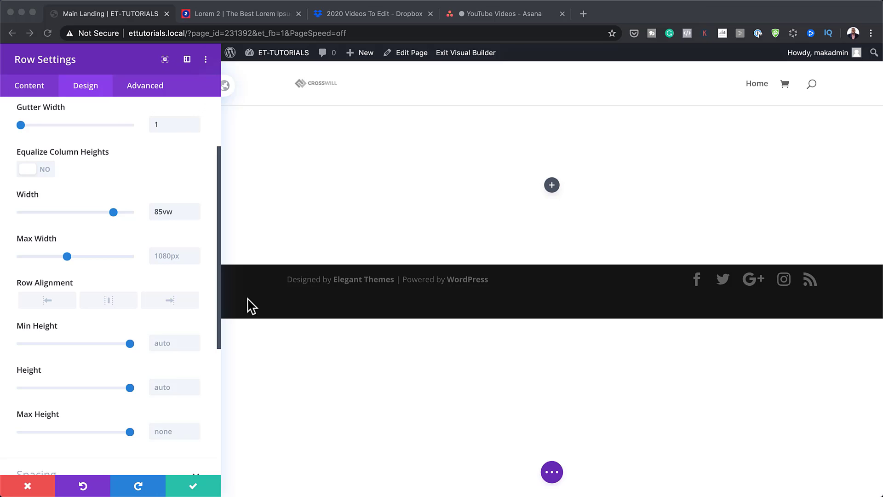
pyautogui.click(165, 256)
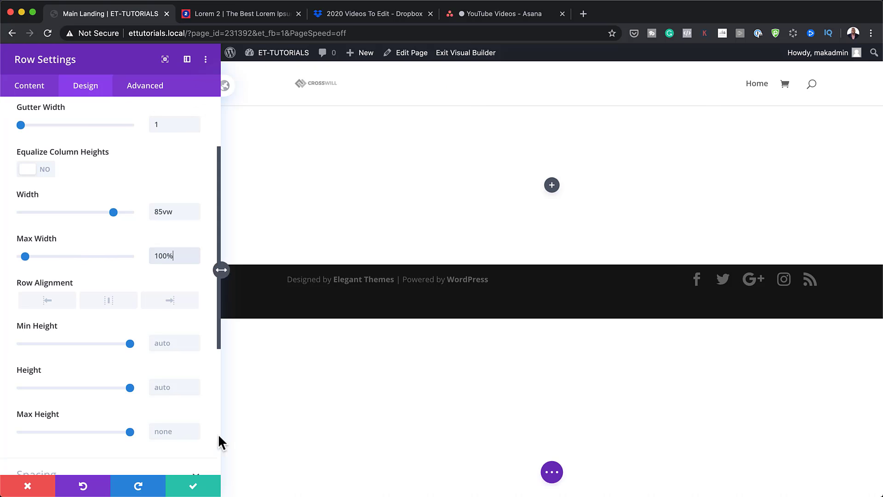
pyautogui.click(192, 485)
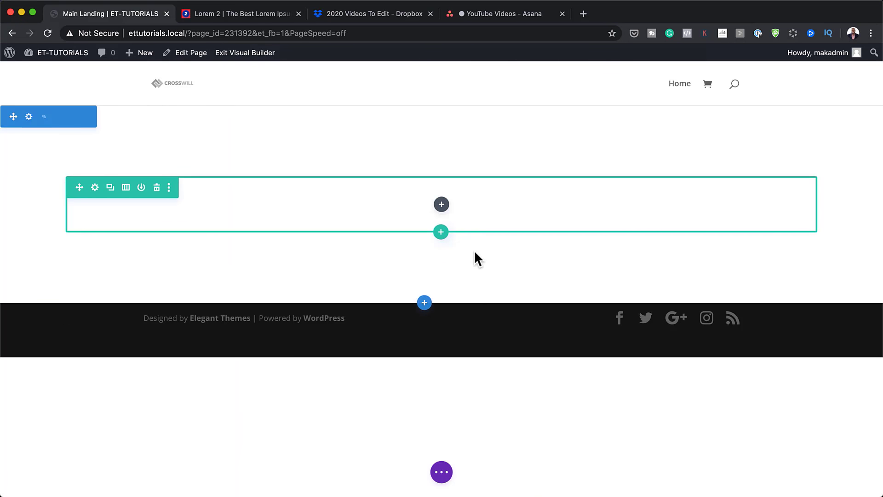
# Add a Woo Images module to the row, keeping Latest Product as its product, and save the module.
pyautogui.click(442, 205)
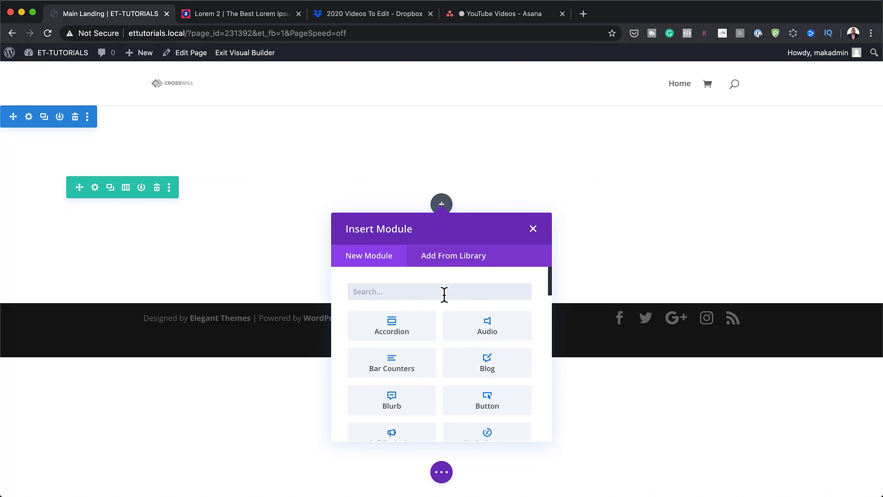
pyautogui.write('woo')
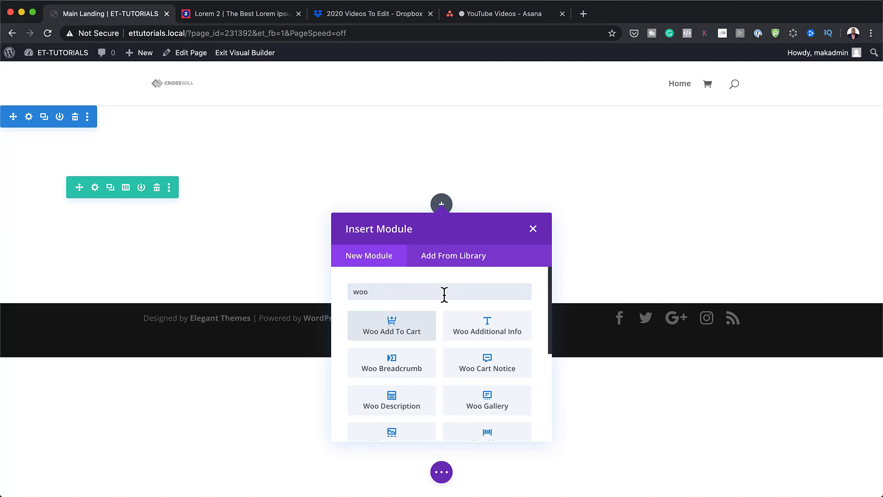
pyautogui.write(' ima')
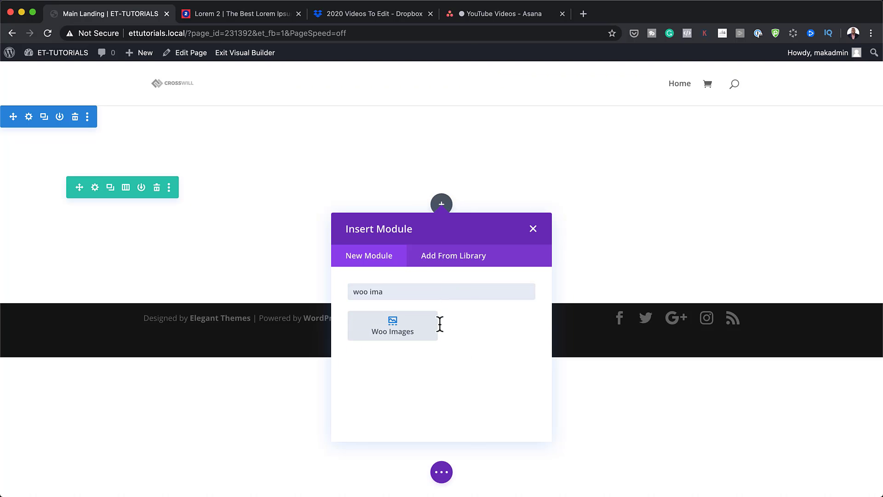
pyautogui.click(412, 327)
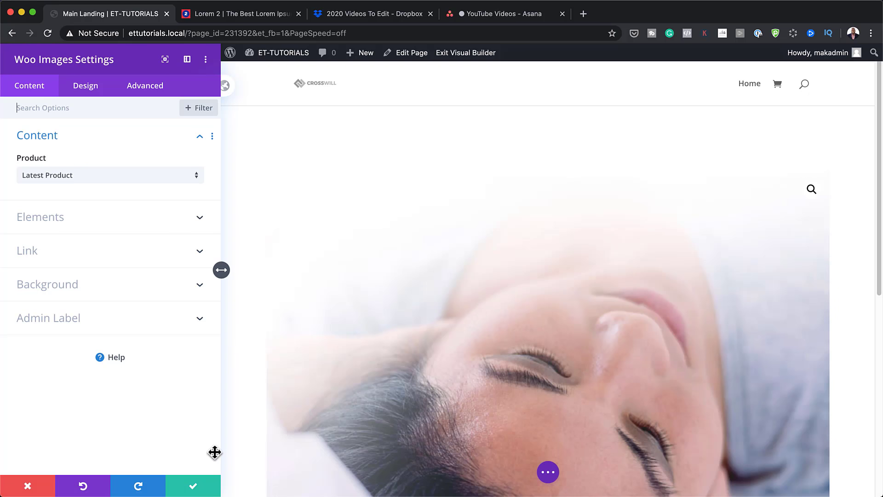
pyautogui.click(199, 489)
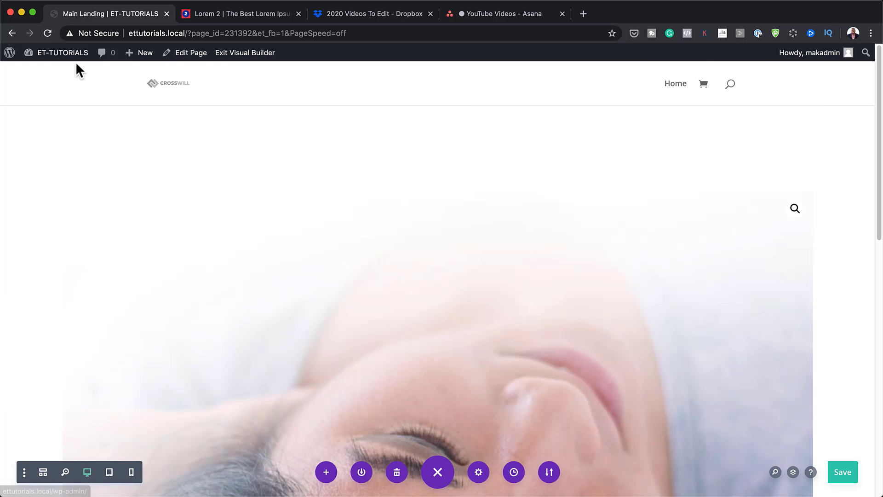
# Open the WordPress dashboard in a new browser tab and place that tab before the Main Landing tab.
pyautogui.moveTo(57, 57)
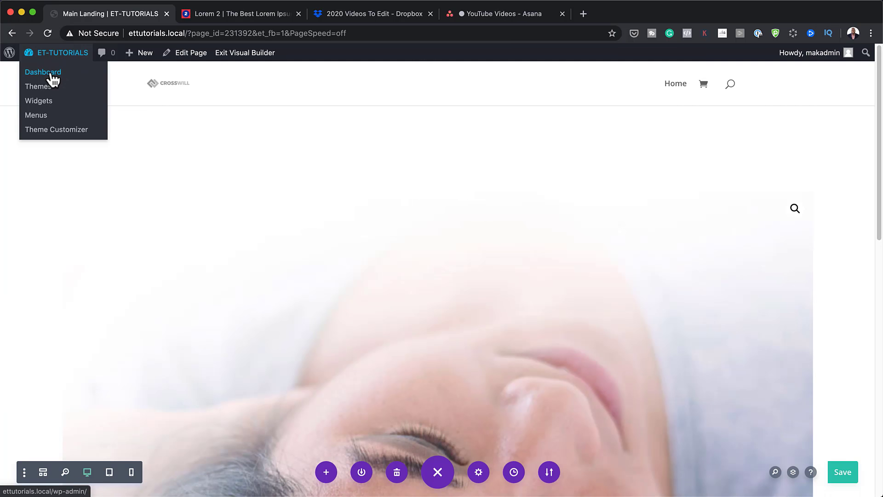
pyautogui.keyDown('super'); pyautogui.click(43, 72); pyautogui.keyUp('super')
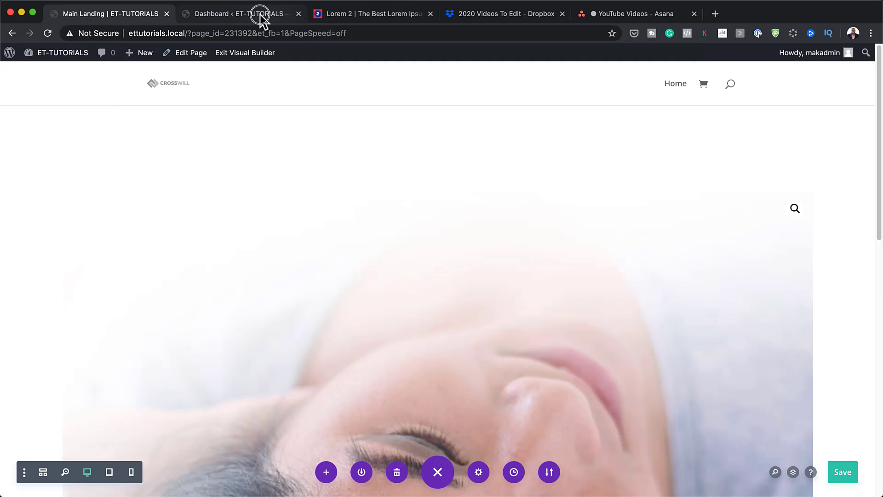
pyautogui.moveTo(261, 18); pyautogui.dragTo(114, 19)
# Start a new WooCommerce product from the WordPress dashboard and name it Organic Scrub.
pyautogui.moveTo(26, 186)
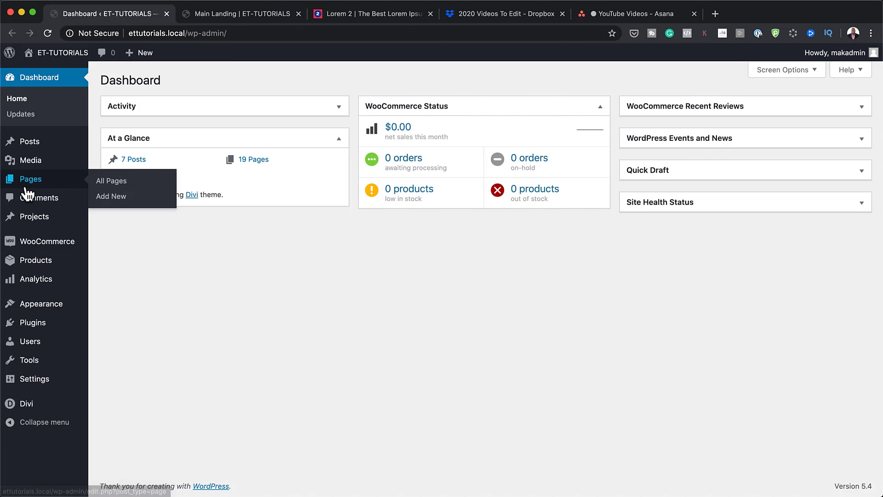
pyautogui.moveTo(56, 266)
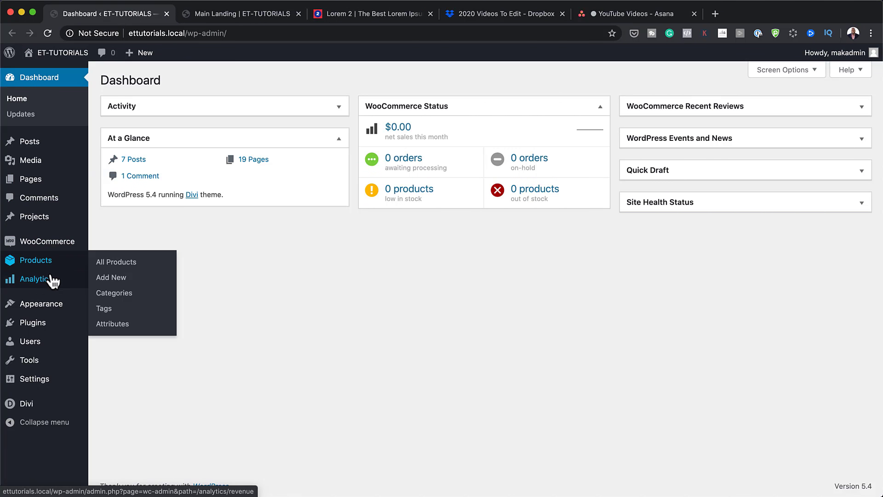
pyautogui.click(123, 281)
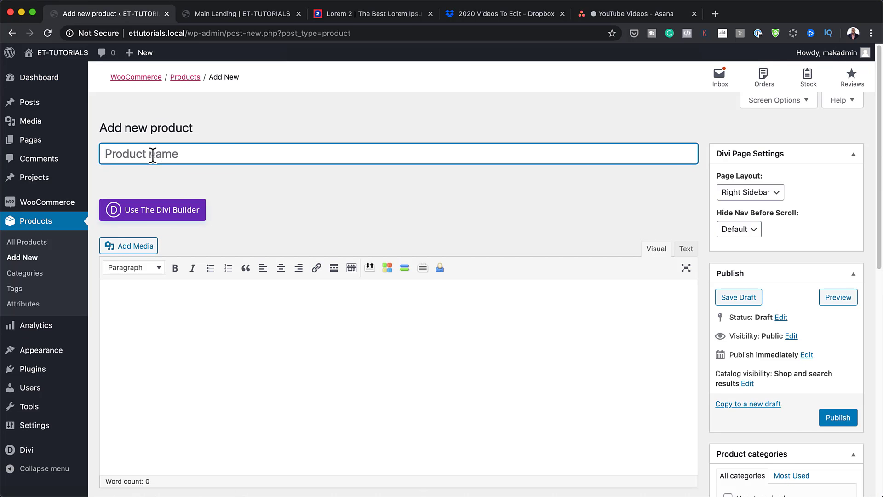
pyautogui.write('Organic Scrub')
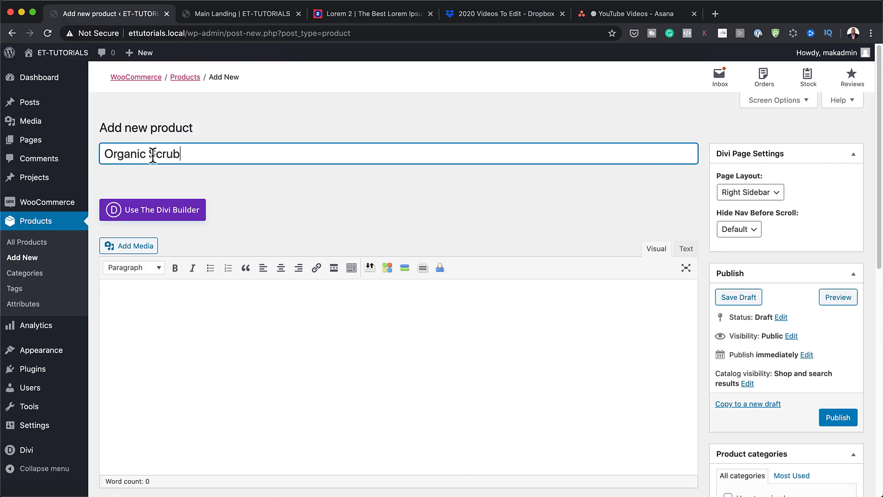
# Fill the product's main description with the first three short placeholder paragraphs copied from the Lorem 2 site.
pyautogui.click(211, 304)
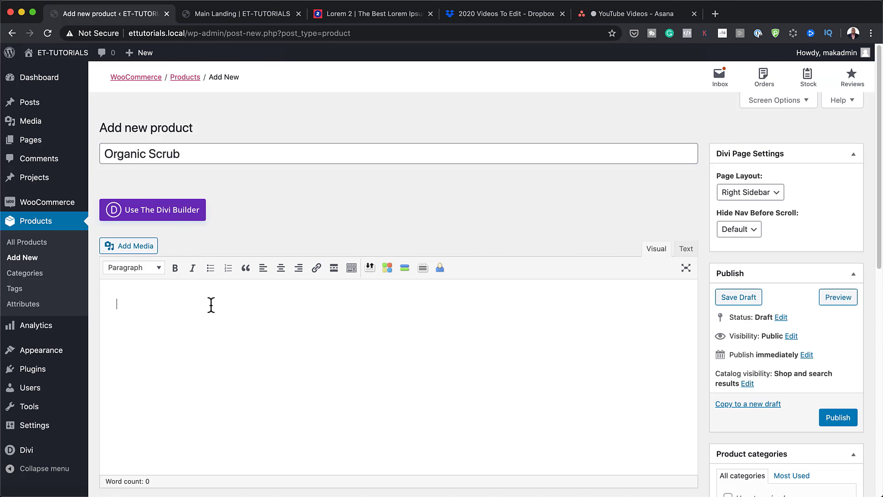
pyautogui.click(382, 13)
pyautogui.moveTo(345, 158); pyautogui.dragTo(368, 199)
pyautogui.click(450, 212)
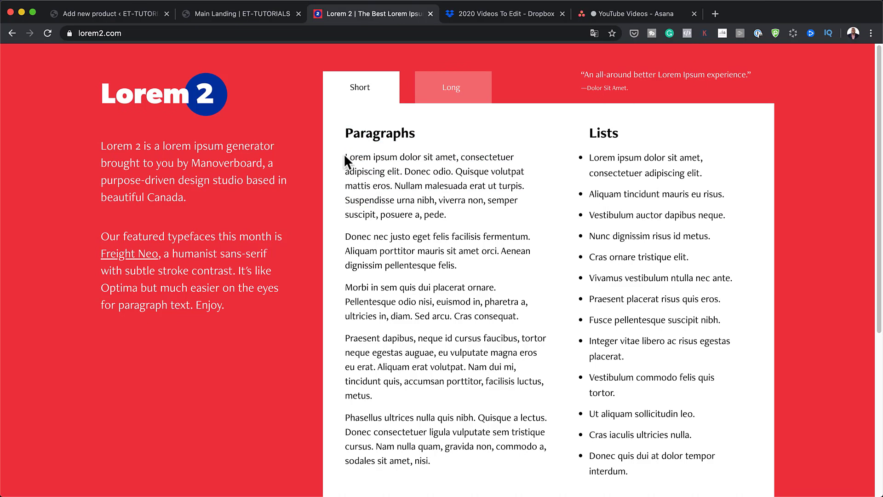
pyautogui.moveTo(346, 159); pyautogui.dragTo(551, 328)
pyautogui.press('super+c')
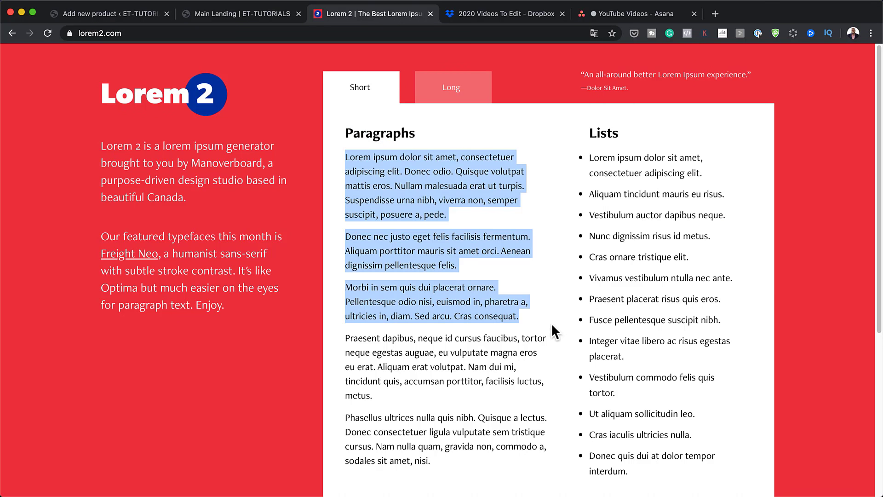
pyautogui.click(138, 15)
pyautogui.click(172, 309)
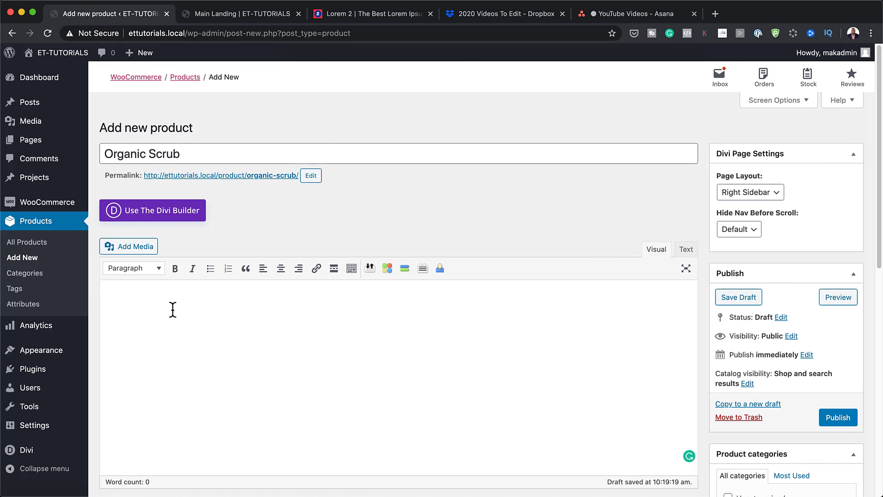
pyautogui.write('Lorem ipsum dolor sit amet, consectetur adipiscing elit. Donec odio. Quisque volutpat mattis eros. Nullam malesuada erat ut turpis. Suspendisse urna nibh, viverra non, semper suscipit, posuere a, pede. Donec nec justo eget felis facilisis fermentum. Aliquam porttitor mauris sit amet orci. Aenean dignissim pellentesque felis. Morbi in sem quis dui placerat ornare. Pellentesque odio nisi, euismod in, pharetra a, ultricies in, diam. Sed arcu. Cras consequat.')
# Set the product image to the media library photo of the pink scrub jar with wooden spoon, and the regular price to 67.
pyautogui.scroll(-5, 799, 357)
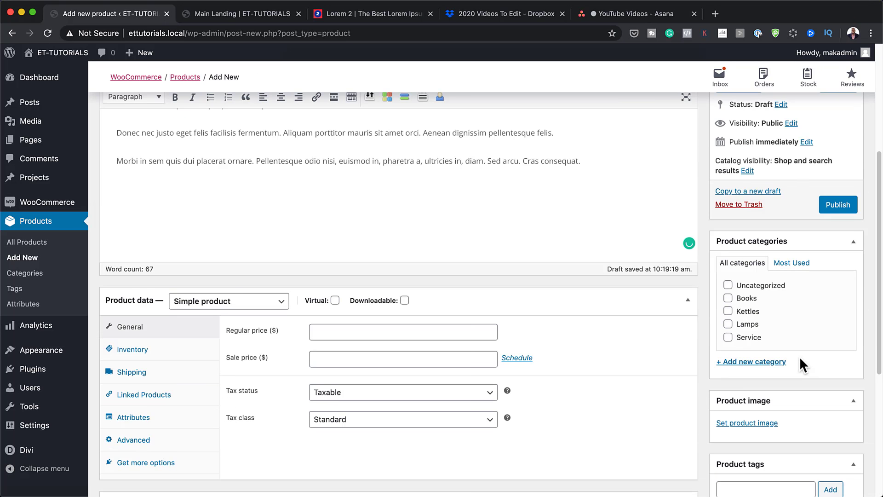
pyautogui.scroll(-3, 800, 359)
pyautogui.click(763, 358)
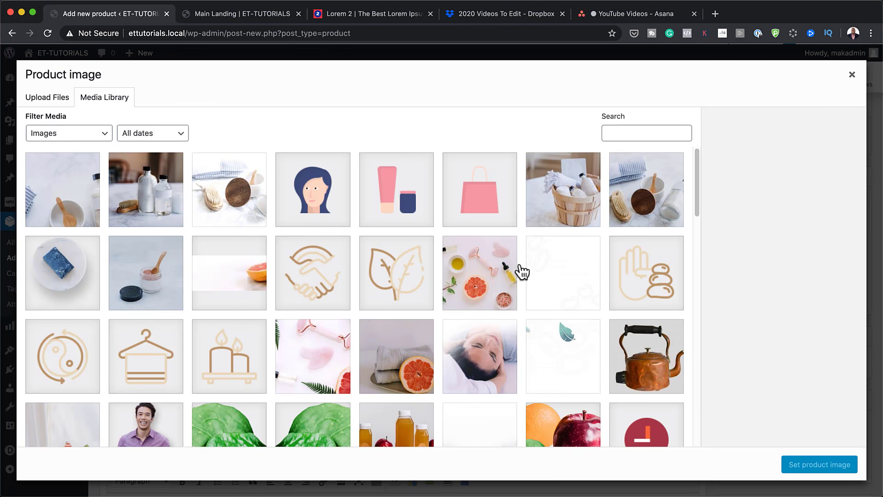
pyautogui.click(140, 281)
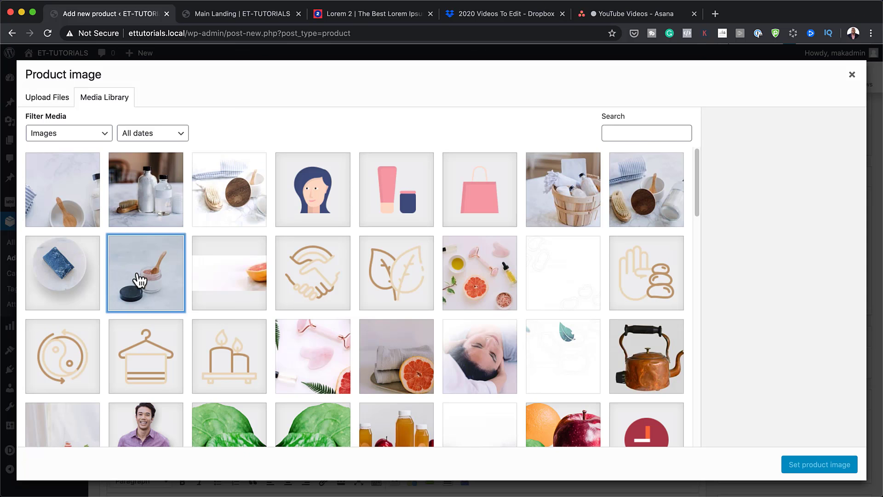
pyautogui.click(828, 459)
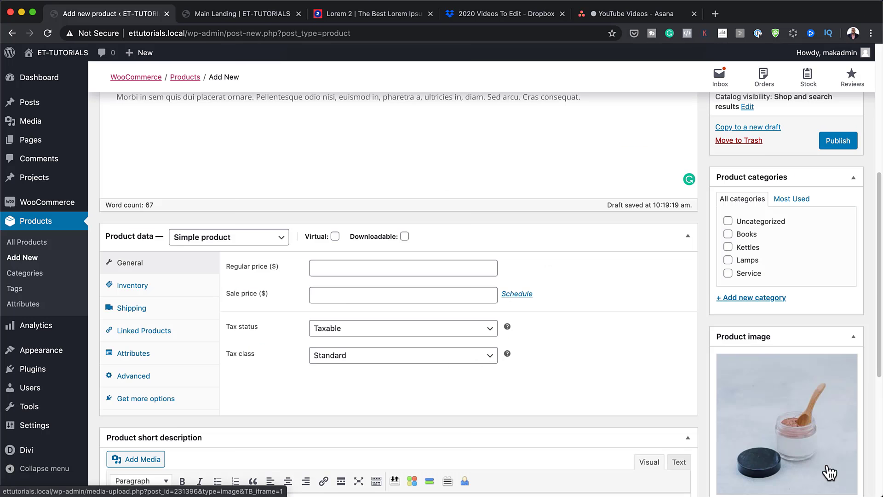
pyautogui.click(419, 267)
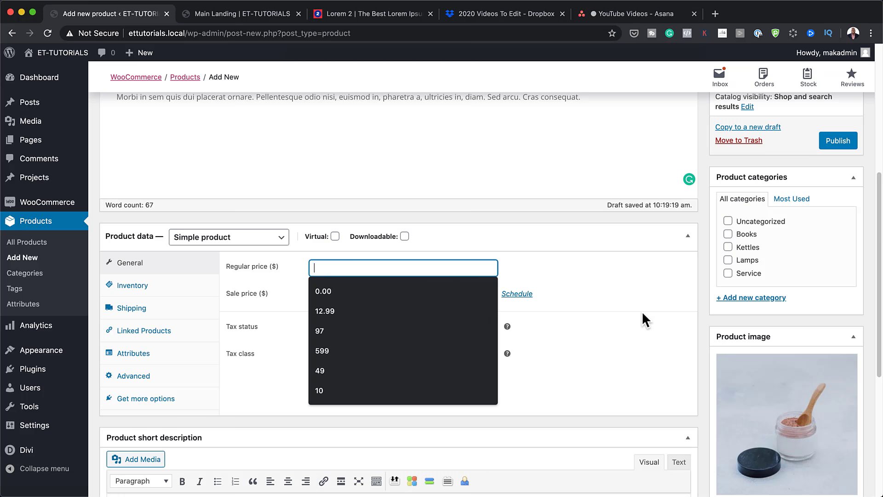
pyautogui.write('67')
# Paste the placeholder text as the product short description, keep only its first paragraph, and publish the product.
pyautogui.scroll(-3, 437, 416)
pyautogui.click(438, 416)
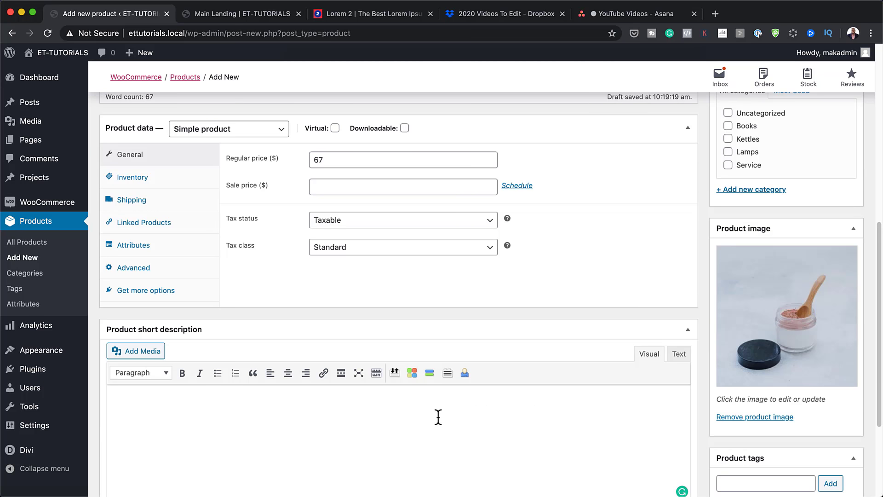
pyautogui.press('super+v')
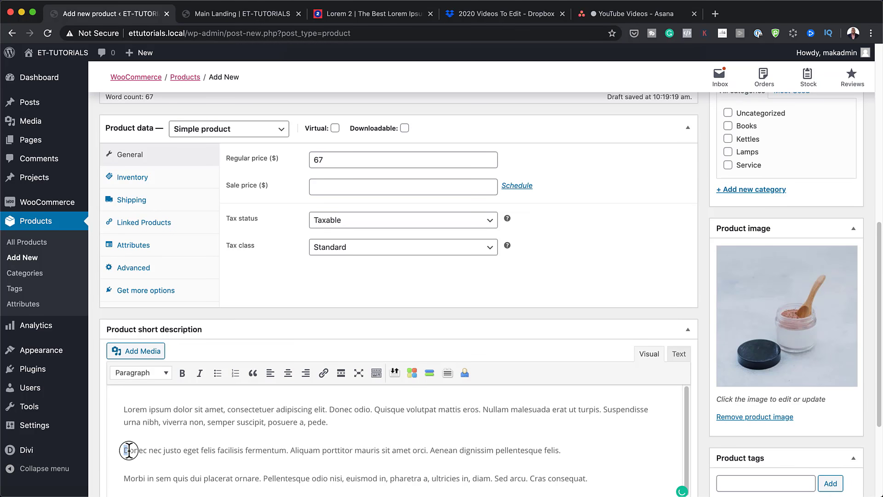
pyautogui.moveTo(129, 450); pyautogui.dragTo(537, 475)
pyautogui.press('BackSpace')
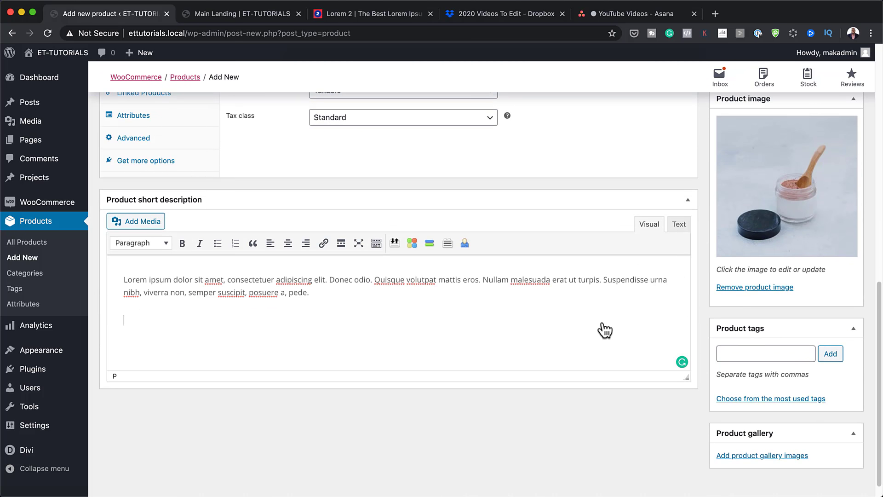
pyautogui.scroll(10, 617, 341)
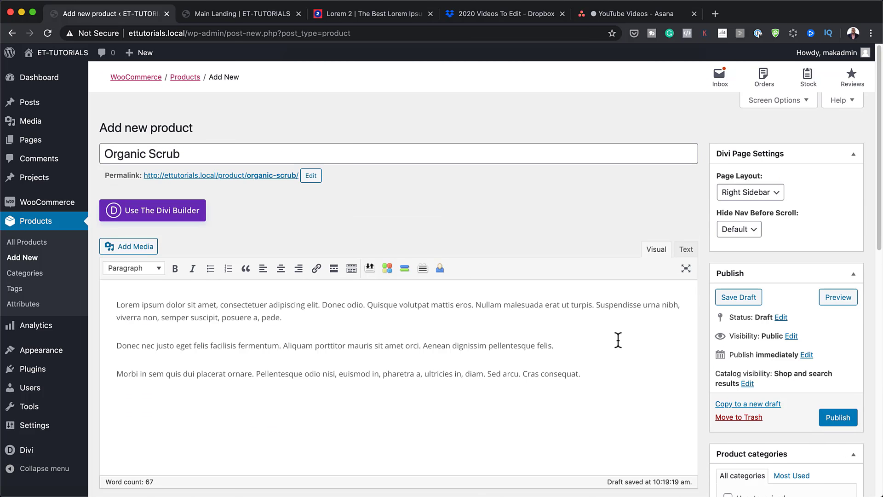
pyautogui.click(837, 417)
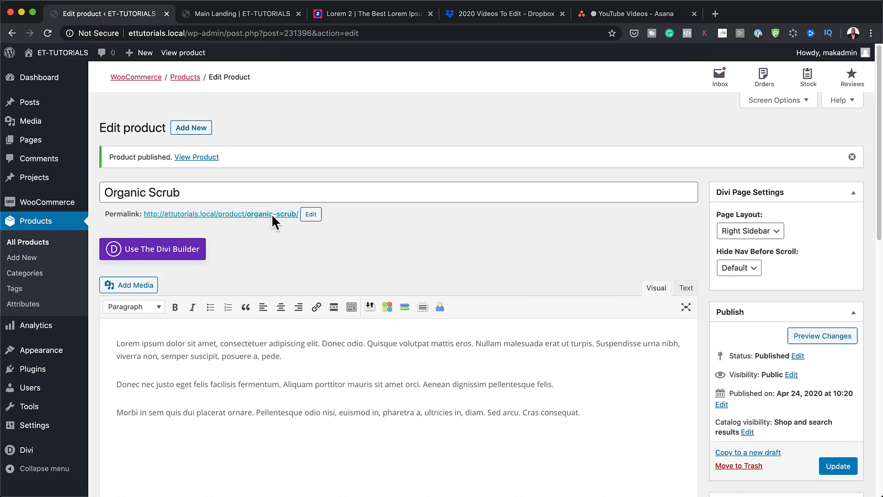
# Return to the Main Landing page in the Visual Builder and reload it to load the new product's image.
pyautogui.click(256, 14)
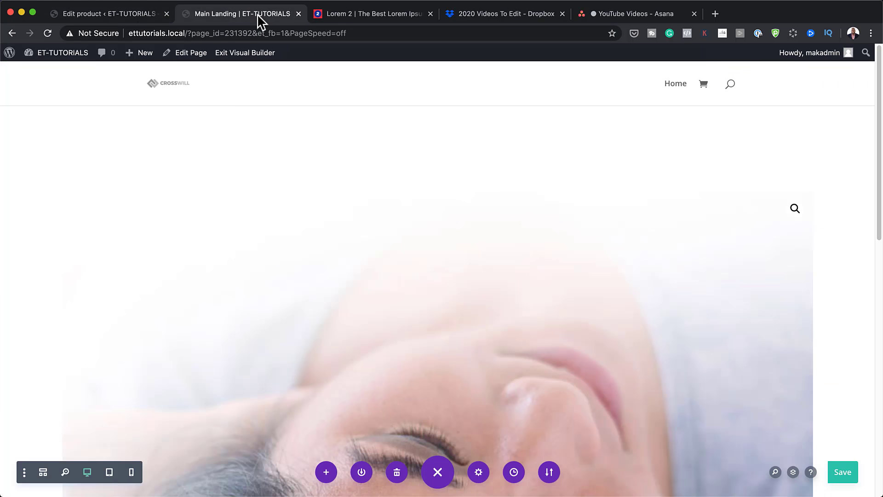
pyautogui.click(48, 33)
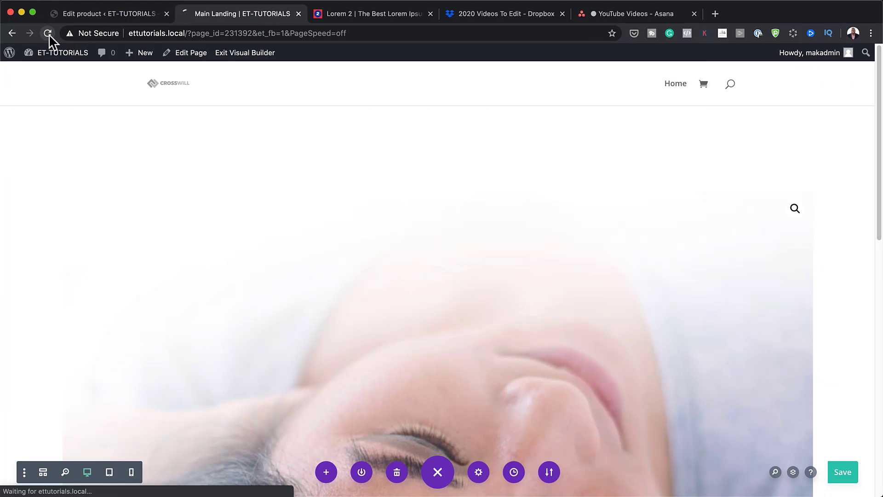
pyautogui.scroll(-10, 574, 252)
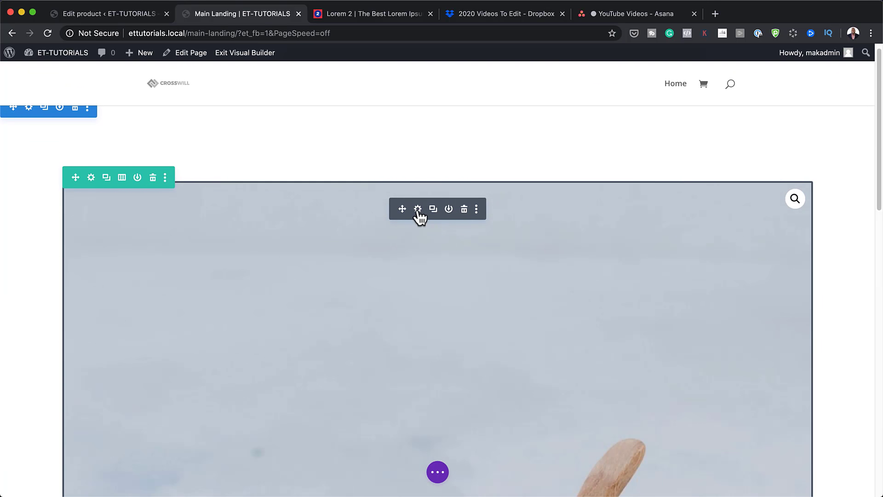
# Give the Woo Images module 20px rounded corners on all four corners.
pyautogui.click(418, 208)
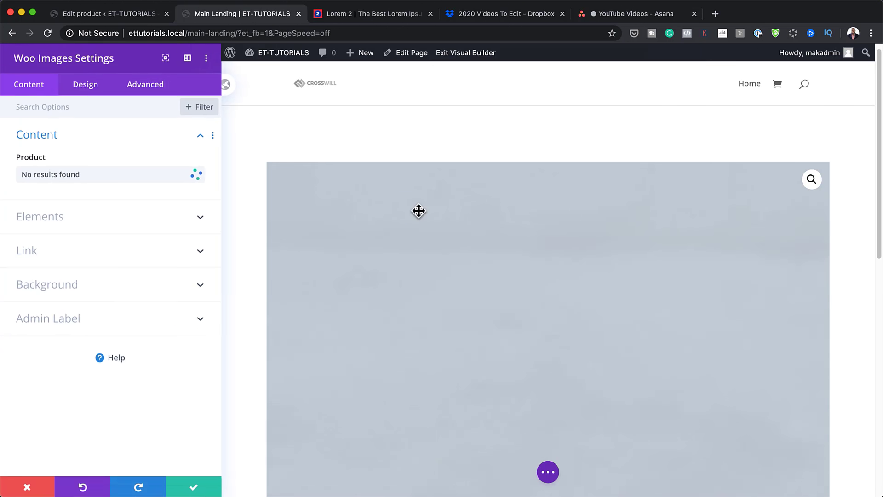
pyautogui.click(80, 88)
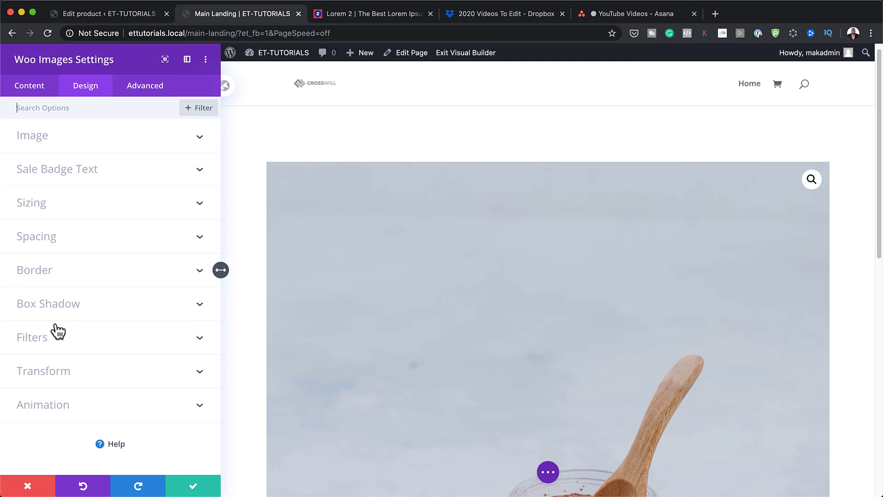
pyautogui.click(60, 278)
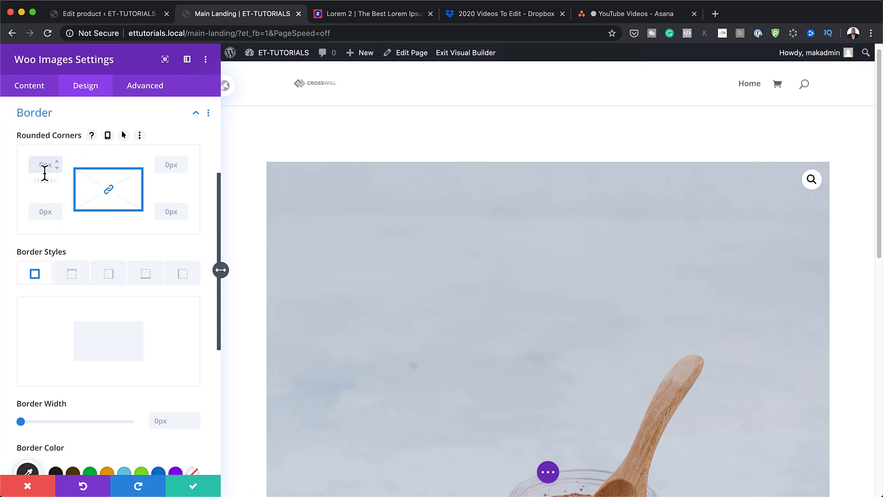
pyautogui.write('20')
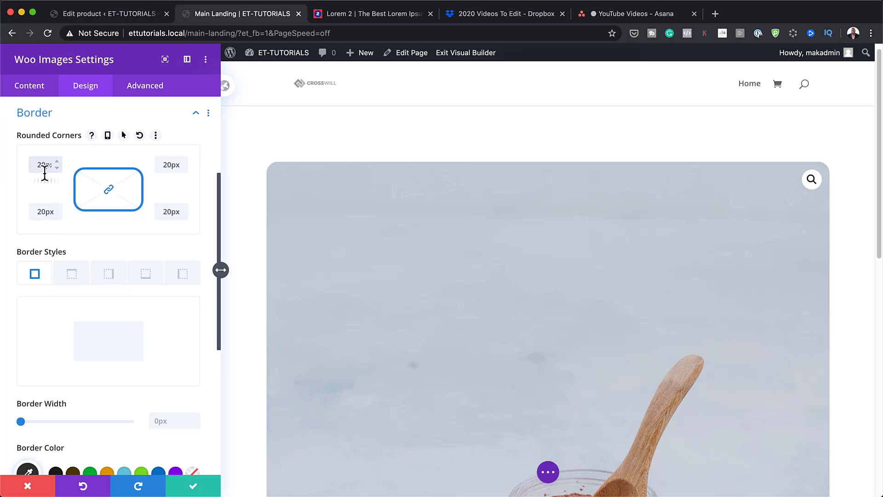
# Apply the first box shadow preset to the Woo Images module with a blur strength of 50px, and save the module.
pyautogui.scroll(-1, 185, 365)
pyautogui.scroll(-5, 182, 363)
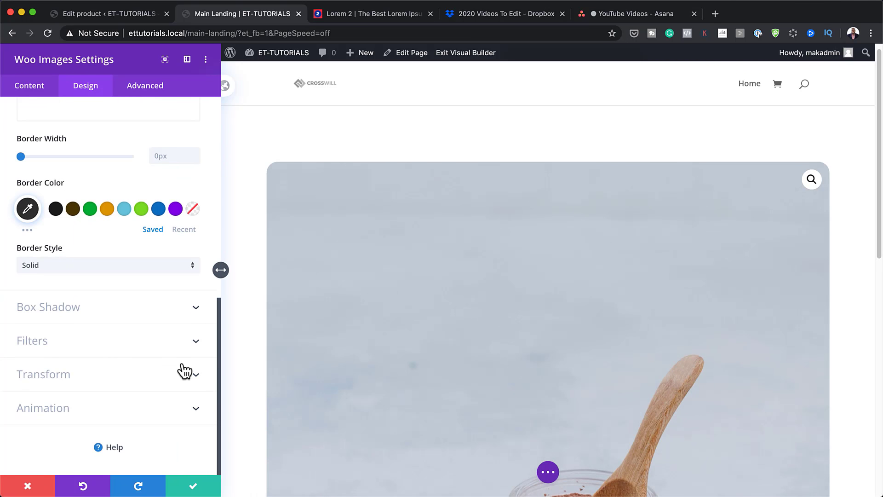
pyautogui.click(50, 307)
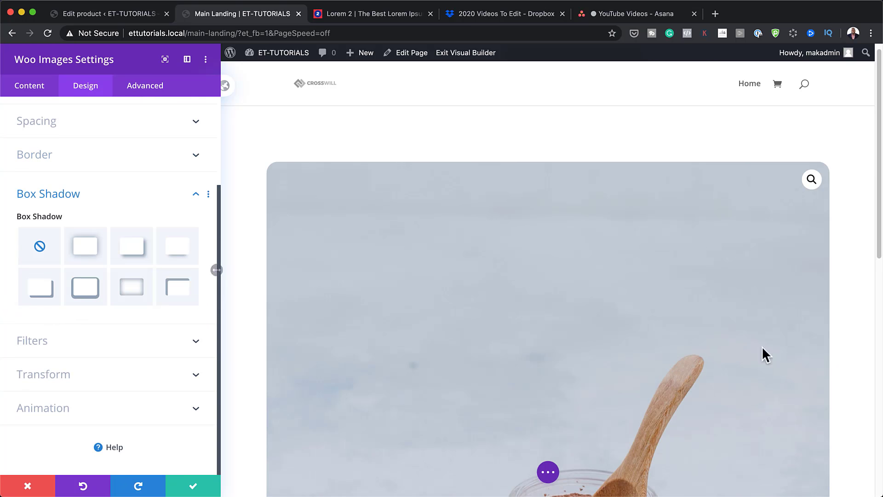
pyautogui.click(83, 251)
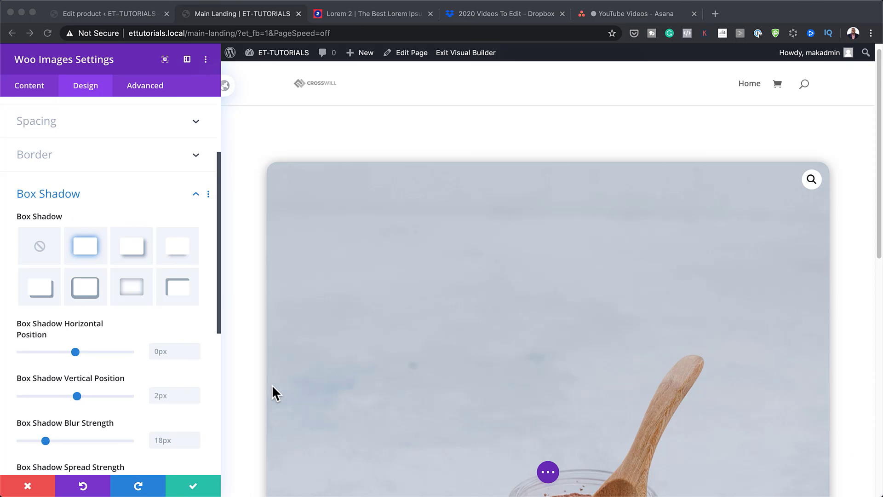
pyautogui.scroll(-2, 153, 385)
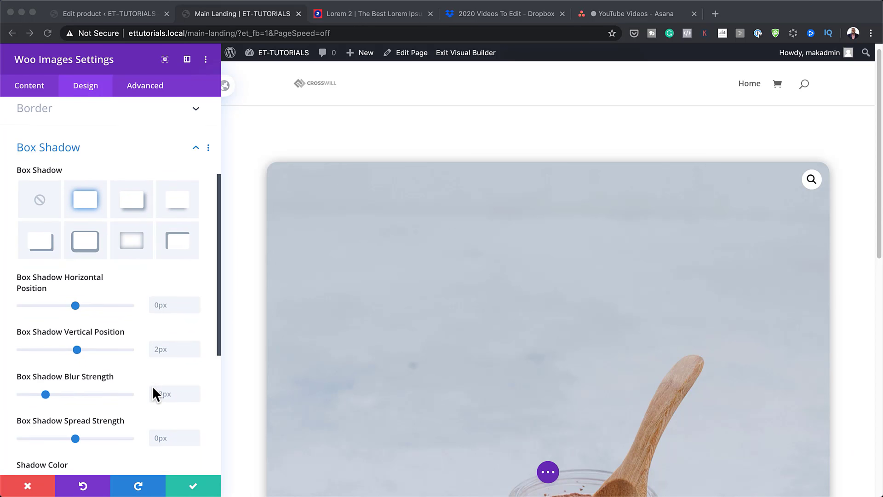
pyautogui.click(164, 393)
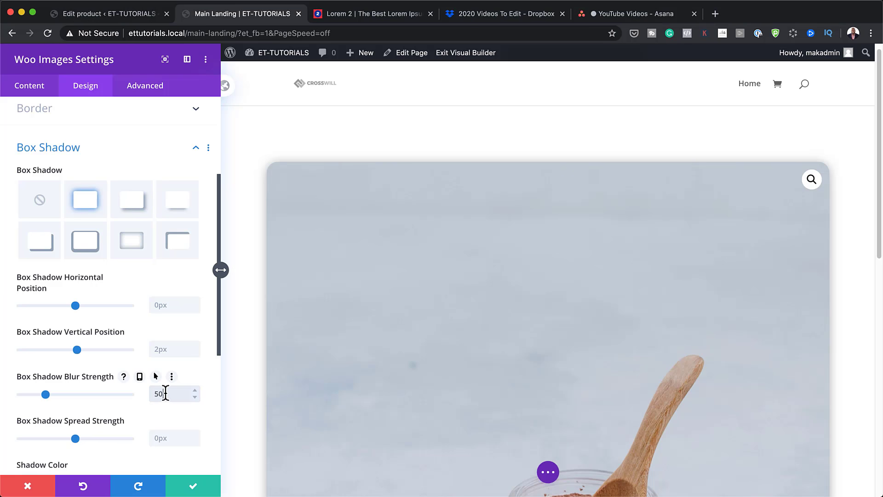
pyautogui.press('Return')
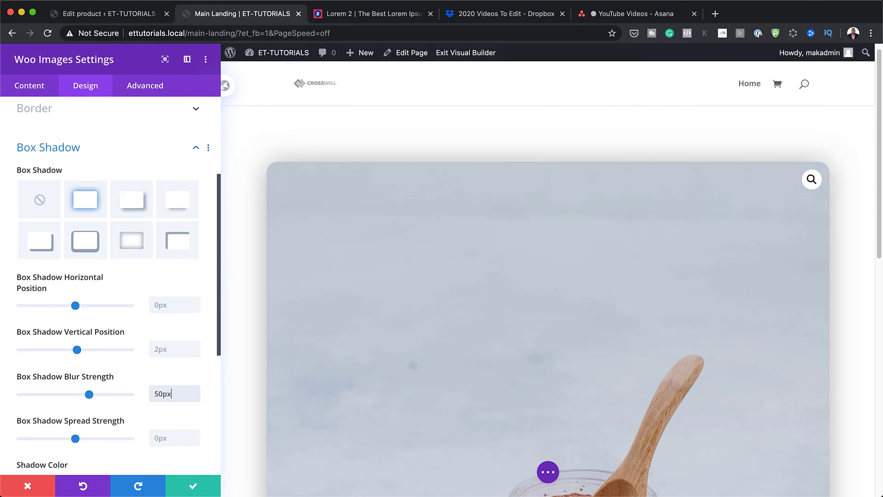
pyautogui.scroll(-5, 165, 357)
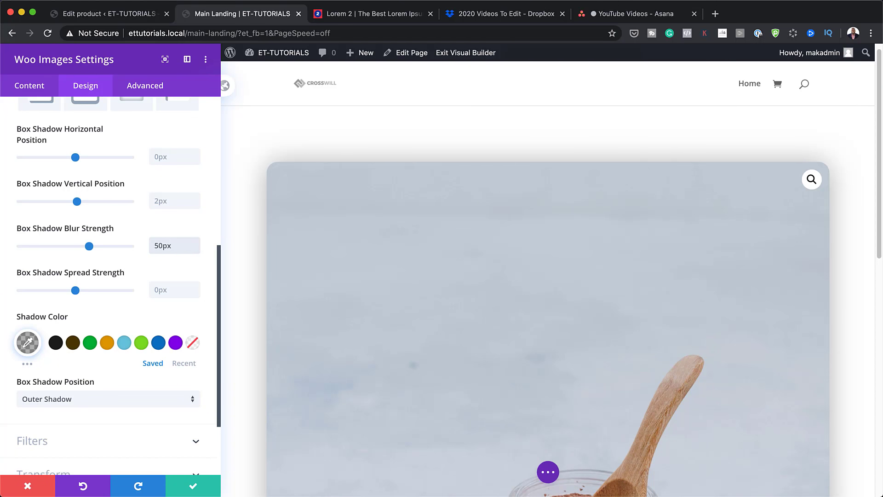
pyautogui.click(194, 488)
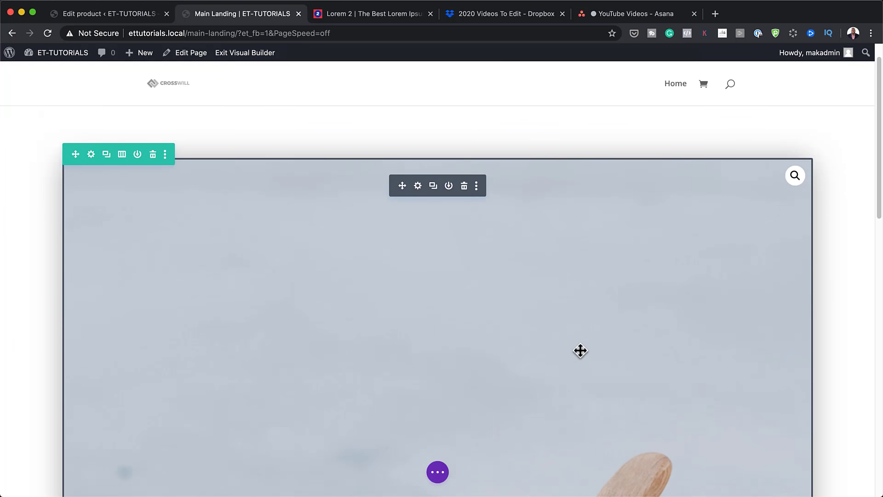
# Add a Woo Title module directly below the product image in the same row.
pyautogui.scroll(-5, 580, 351)
pyautogui.scroll(-5, 580, 351)
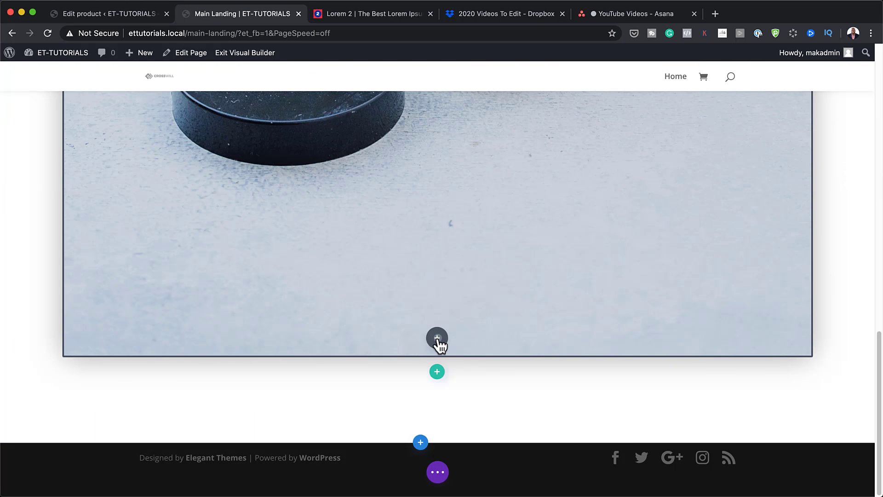
pyautogui.click(437, 339)
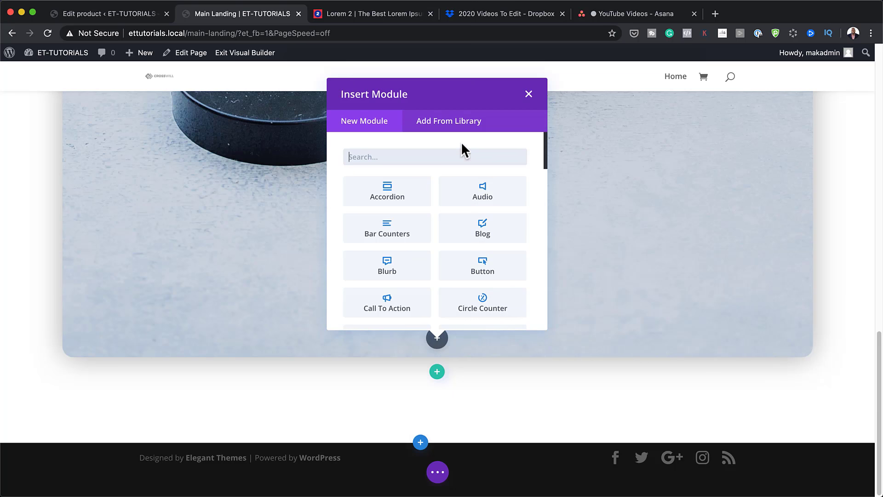
pyautogui.write('woo ti')
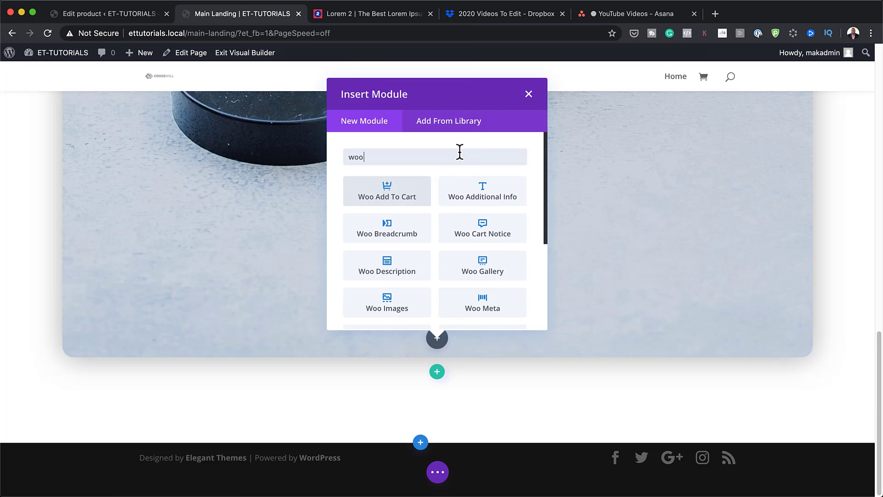
pyautogui.click(419, 189)
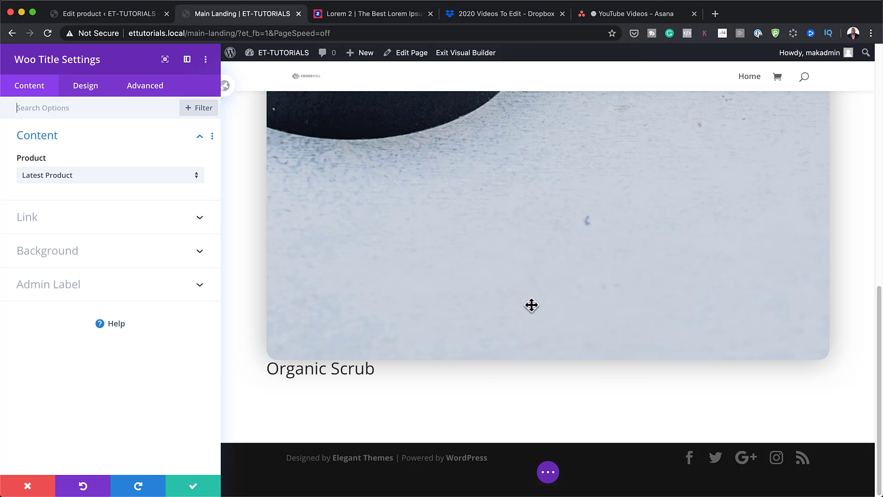
# Set the Woo Title module's title font to Prata.
pyautogui.click(94, 88)
pyautogui.click(52, 137)
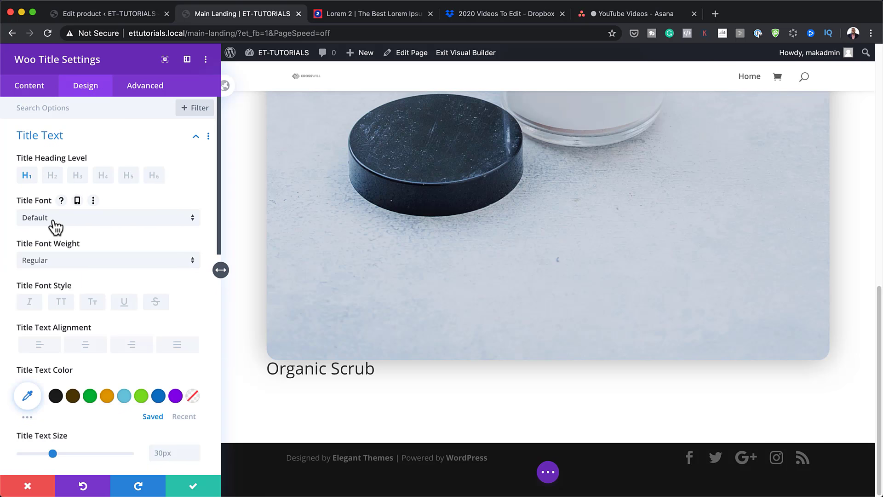
pyautogui.click(68, 219)
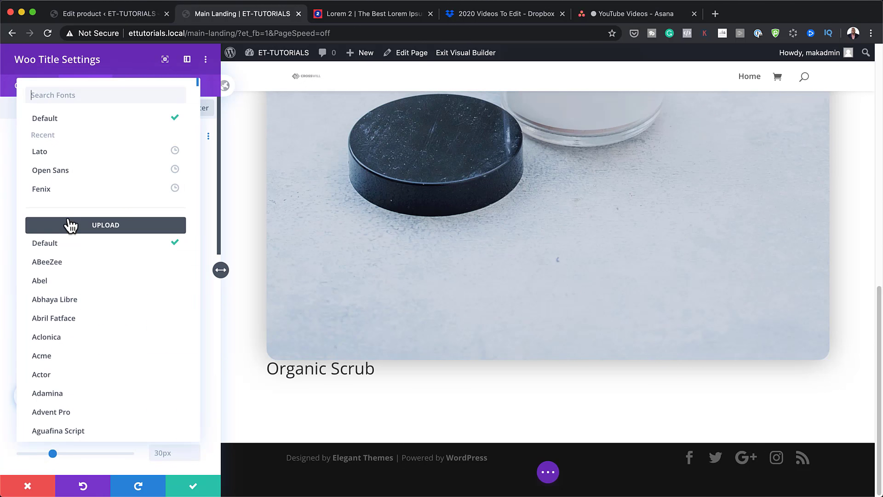
pyautogui.click(65, 94)
pyautogui.write('prata')
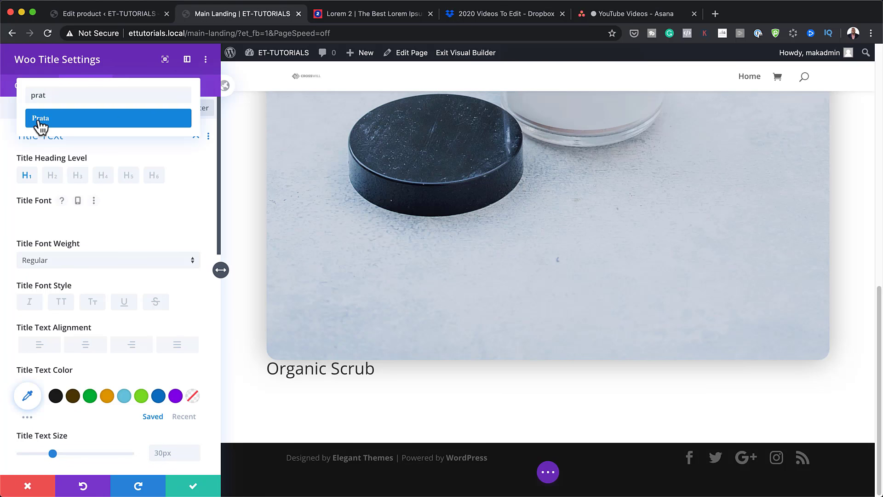
pyautogui.click(36, 122)
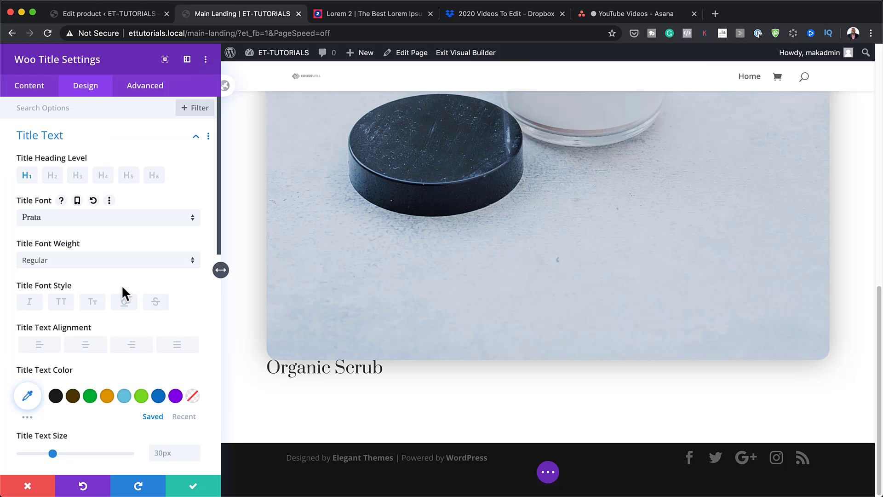
# Set the title text size of the Woo Title module to 3vw.
pyautogui.scroll(-3, 147, 357)
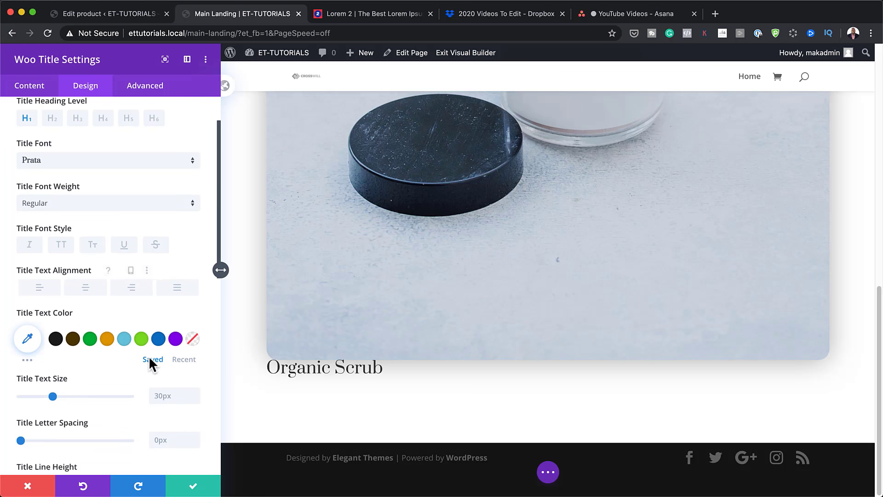
pyautogui.click(175, 397)
pyautogui.write('3')
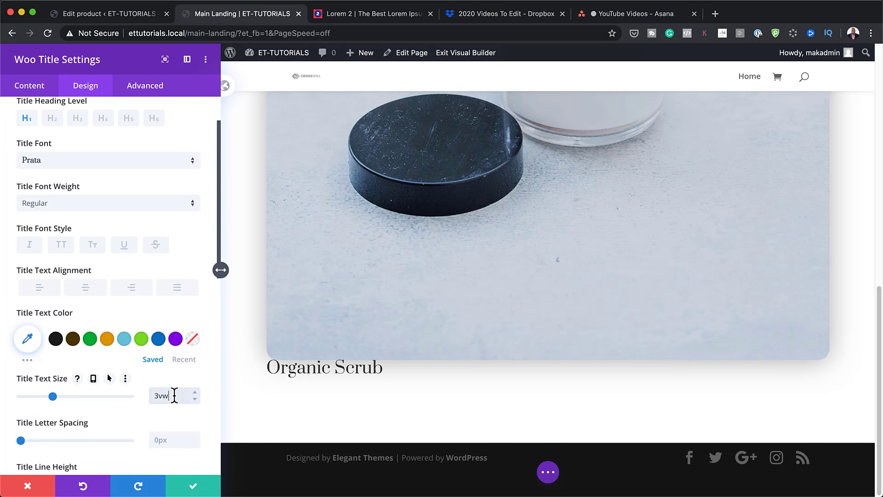
pyautogui.write('vw')
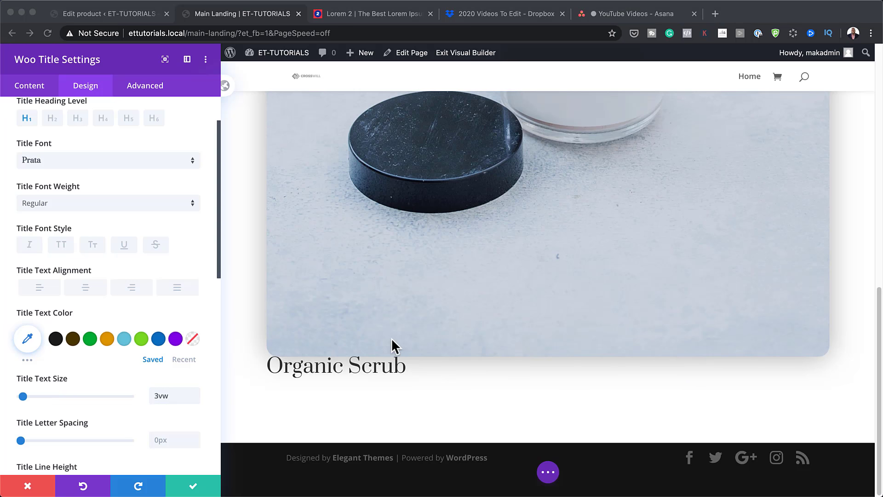
# Give the Woo Title module a top margin of 7vw and a bottom margin of 2vw.
pyautogui.scroll(-8, 137, 406)
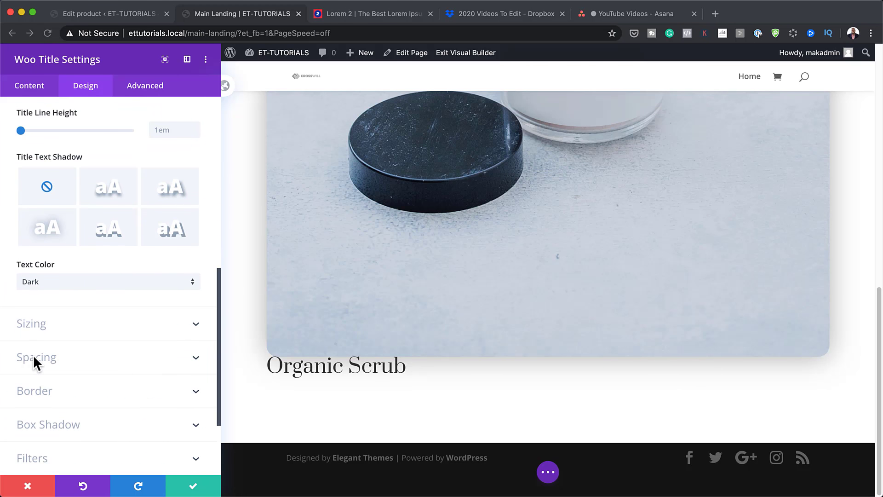
pyautogui.click(33, 357)
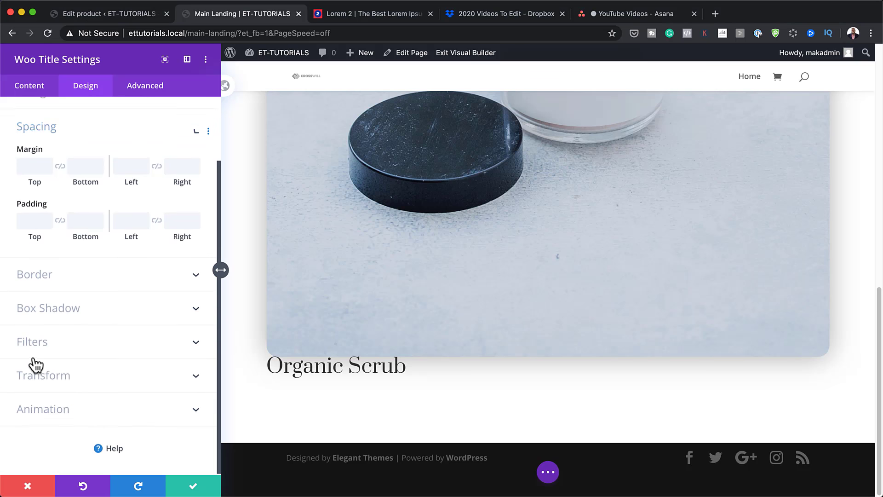
pyautogui.click(33, 166)
pyautogui.write('7v')
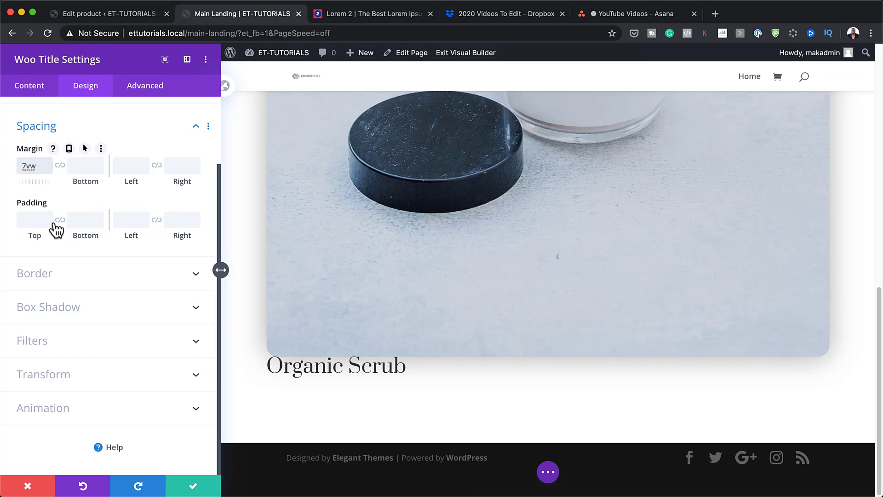
pyautogui.write('w')
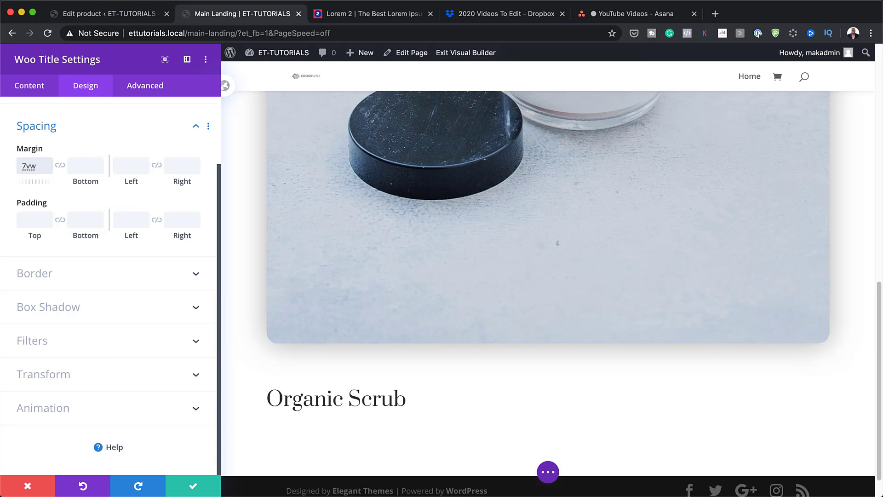
pyautogui.press('super+Tab')
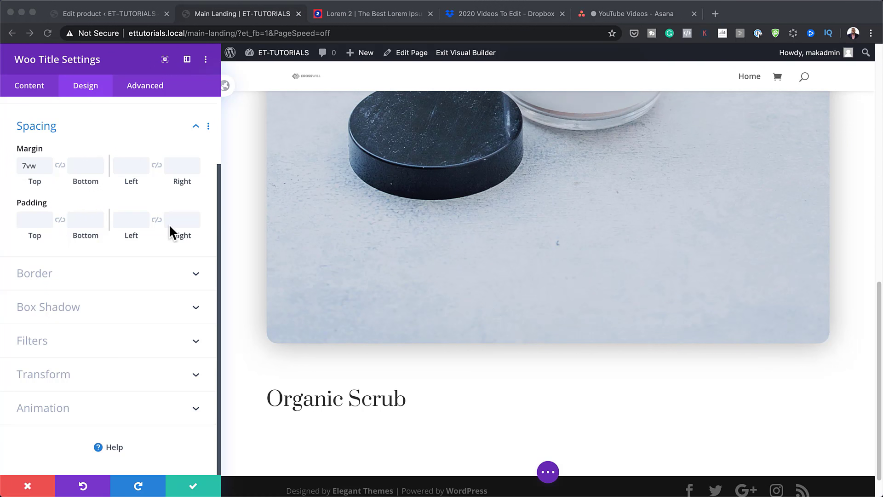
pyautogui.click(87, 167)
pyautogui.write('2vw')
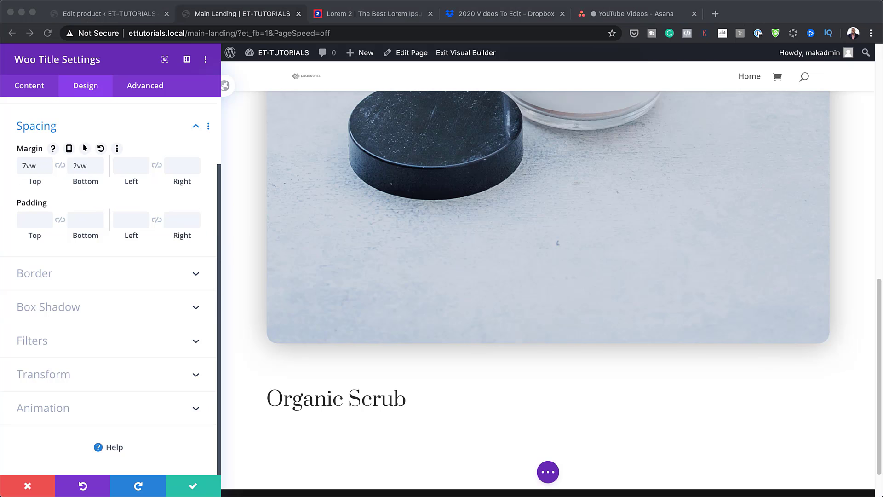
# Link the Woo Title module's left and right margins, set both to 2vw, and save the module.
pyautogui.click(128, 165)
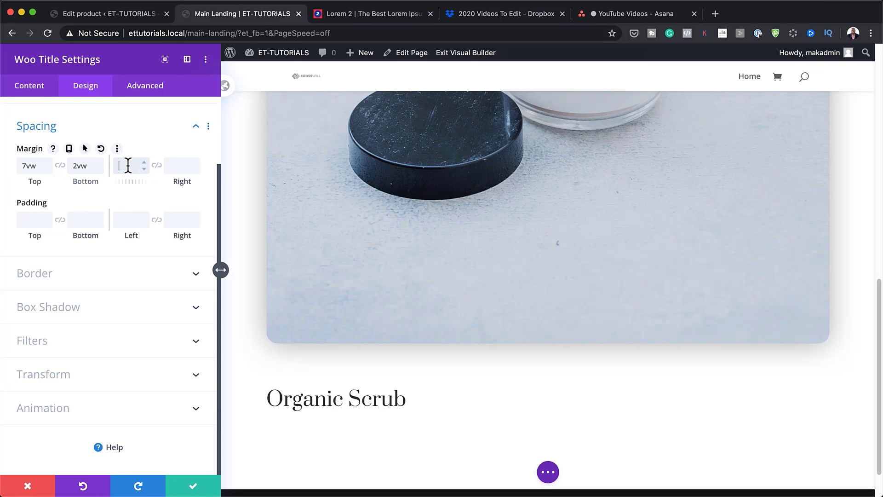
pyautogui.write('2px')
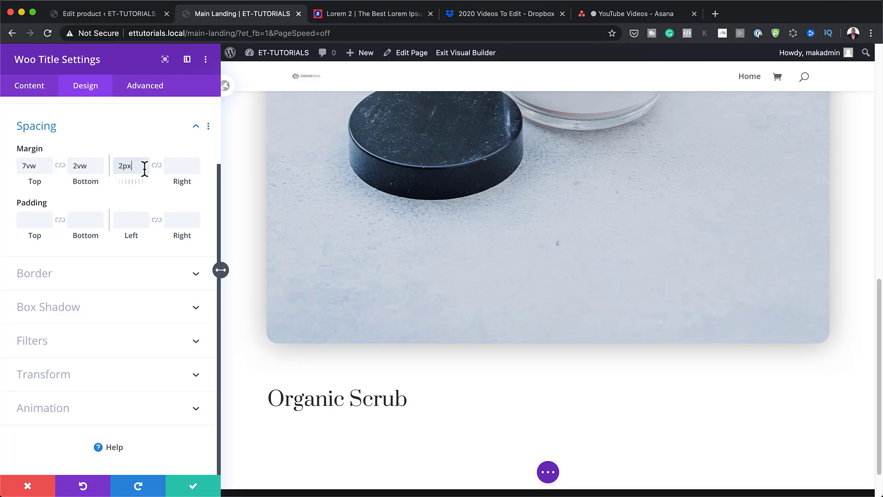
pyautogui.click(157, 166)
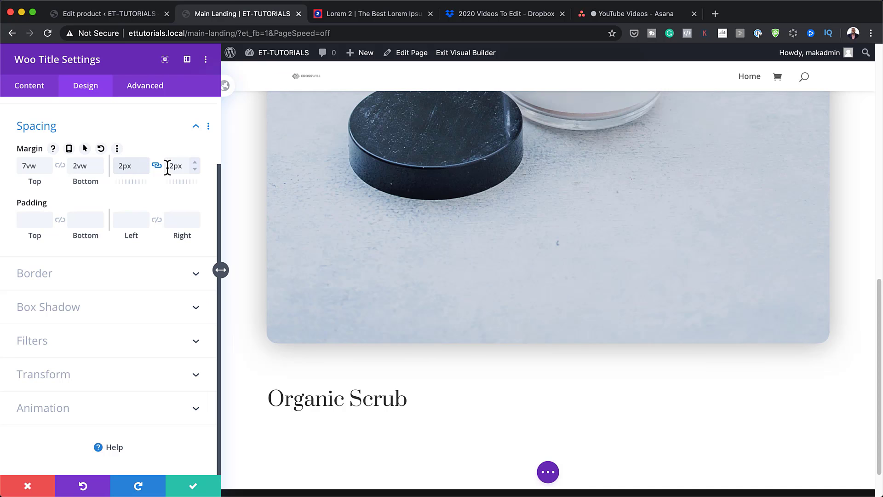
pyautogui.write('2vw')
pyautogui.press('Return')
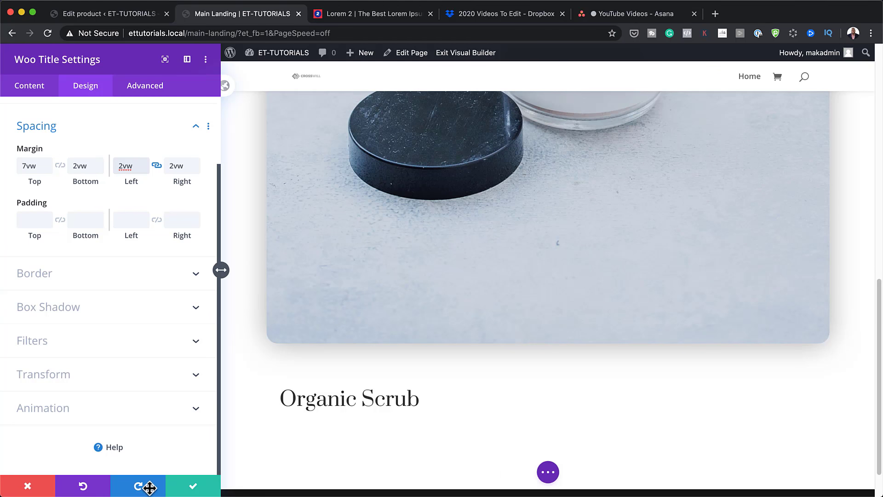
pyautogui.click(195, 488)
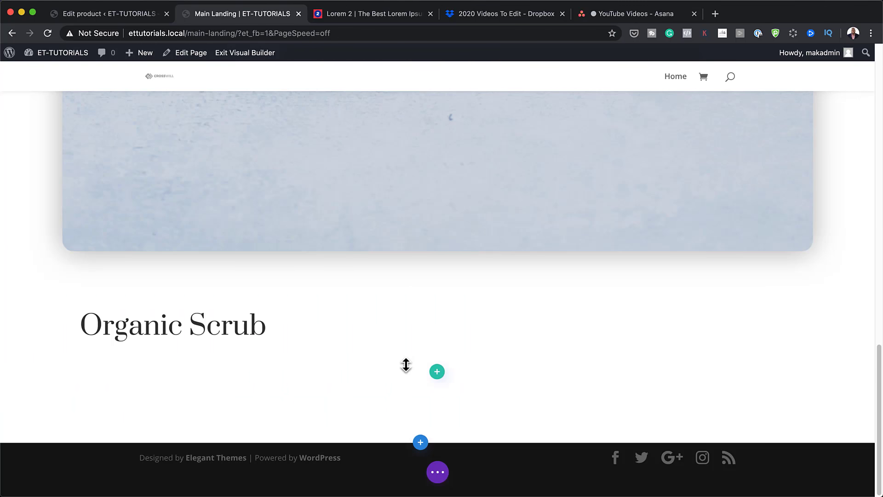
# Add a Woo Description module below the Organic Scrub title.
pyautogui.click(437, 344)
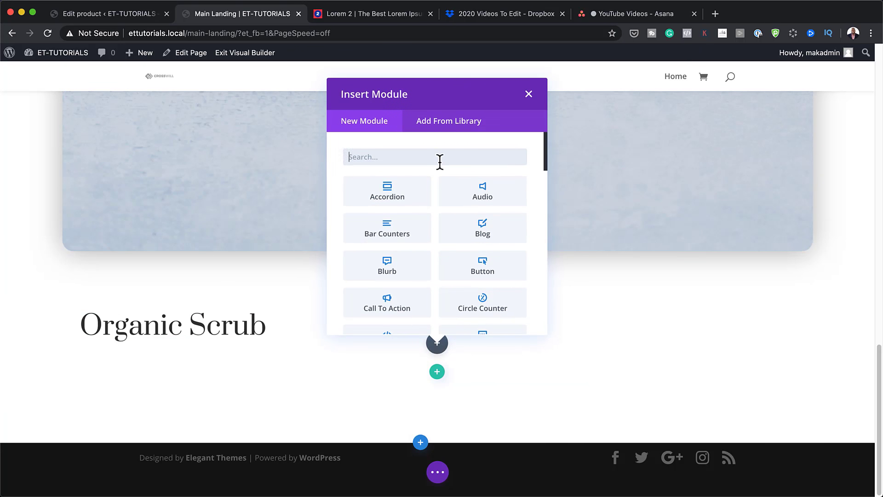
pyautogui.write('woode')
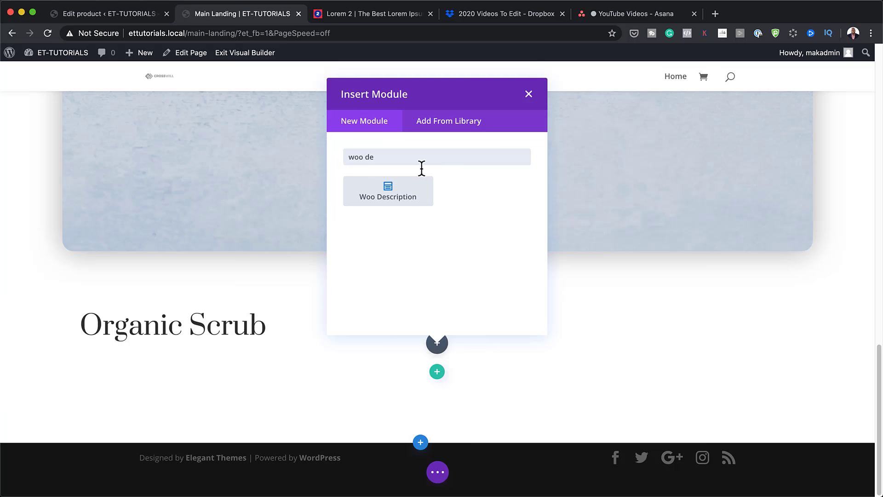
pyautogui.click(396, 190)
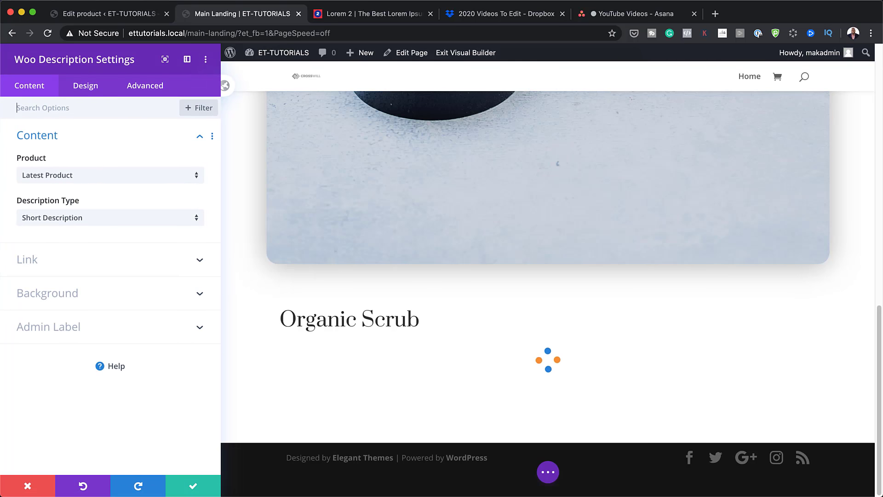
# Set the Woo Description module's text font to Montserrat.
pyautogui.click(86, 91)
pyautogui.click(44, 140)
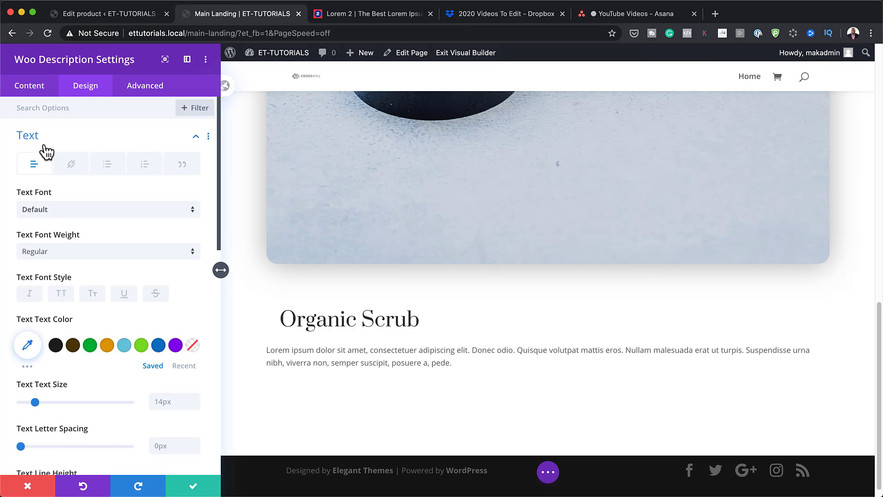
pyautogui.click(59, 213)
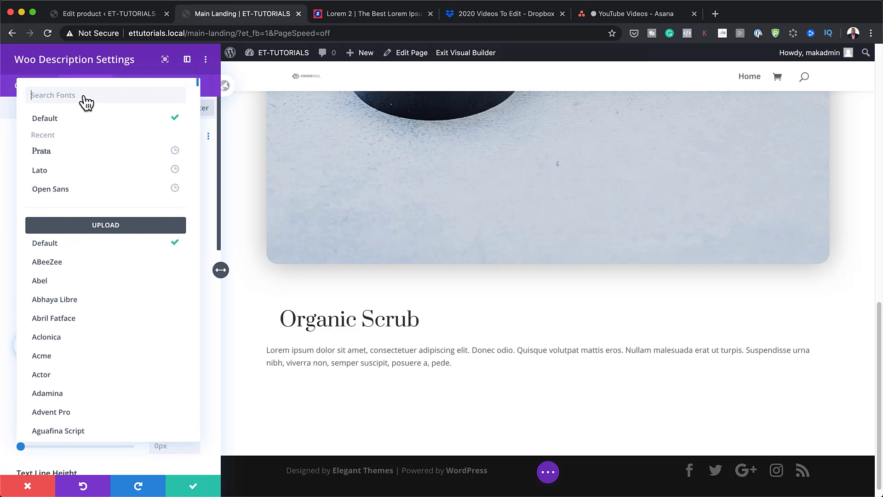
pyautogui.write('monst')
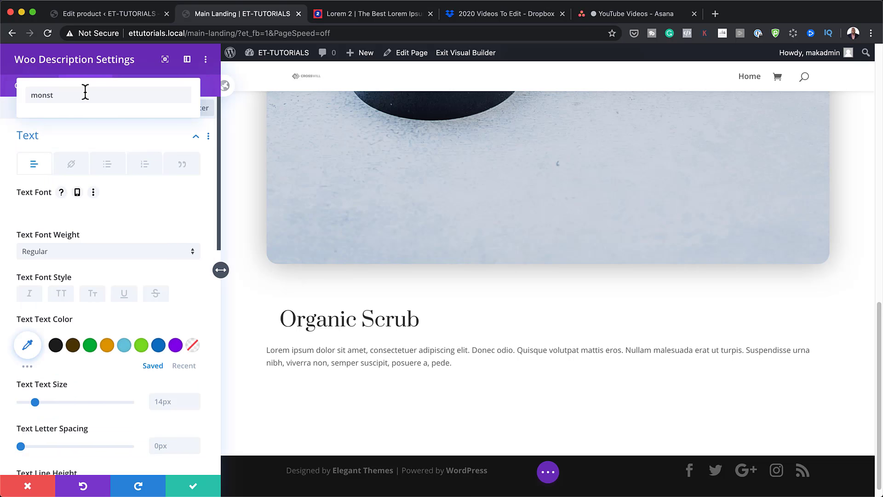
pyautogui.press('BackSpace')
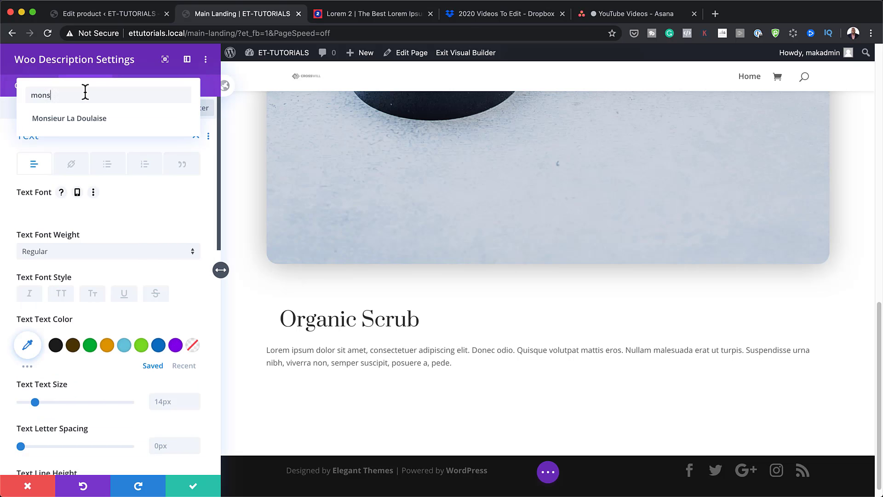
pyautogui.press('BackSpace')
pyautogui.write('t')
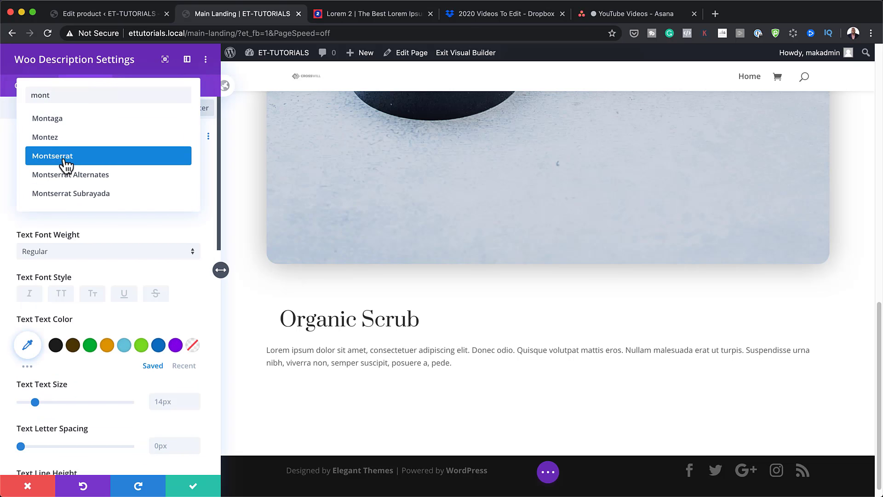
pyautogui.click(65, 156)
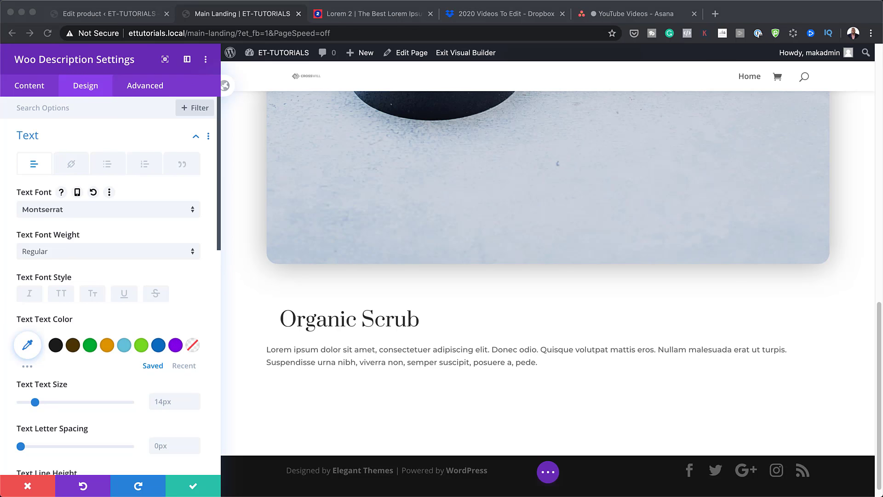
# Set the description's text size to 0.8vw and its line height to 1.8em.
pyautogui.click(168, 400)
pyautogui.write('0.8vw')
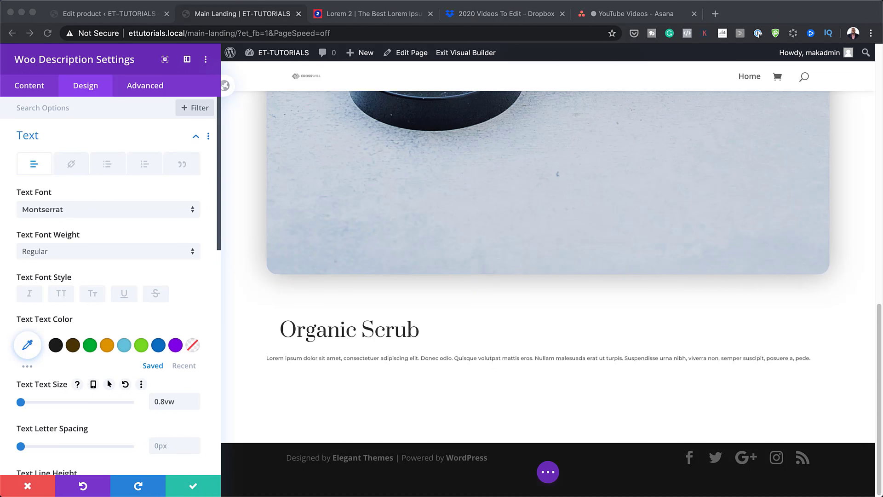
pyautogui.scroll(-3, 111, 433)
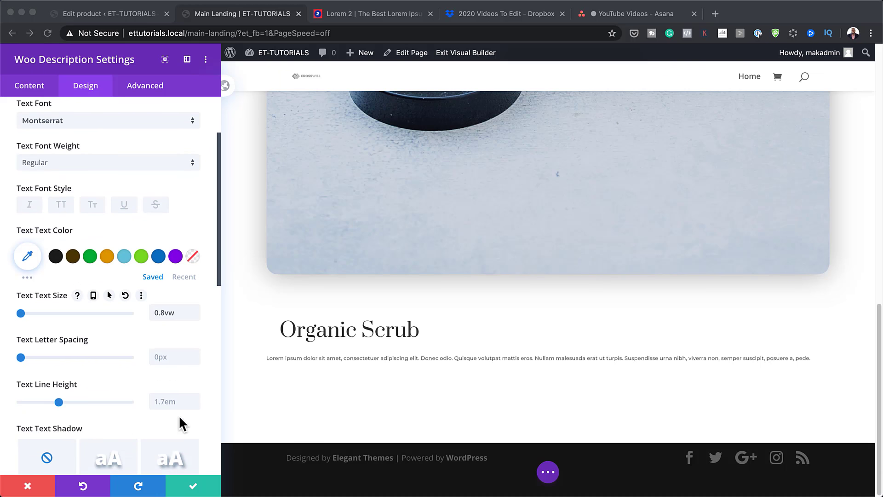
pyautogui.click(176, 402)
pyautogui.write('1.8em')
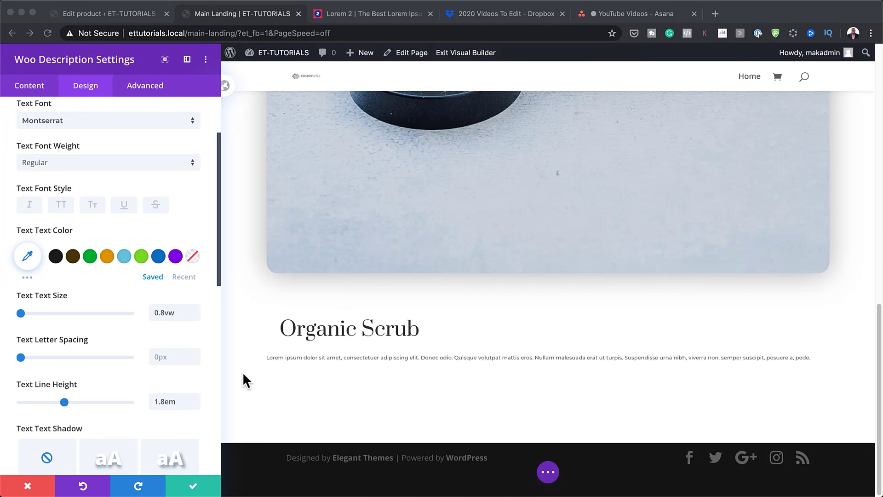
pyautogui.scroll(-10, 140, 396)
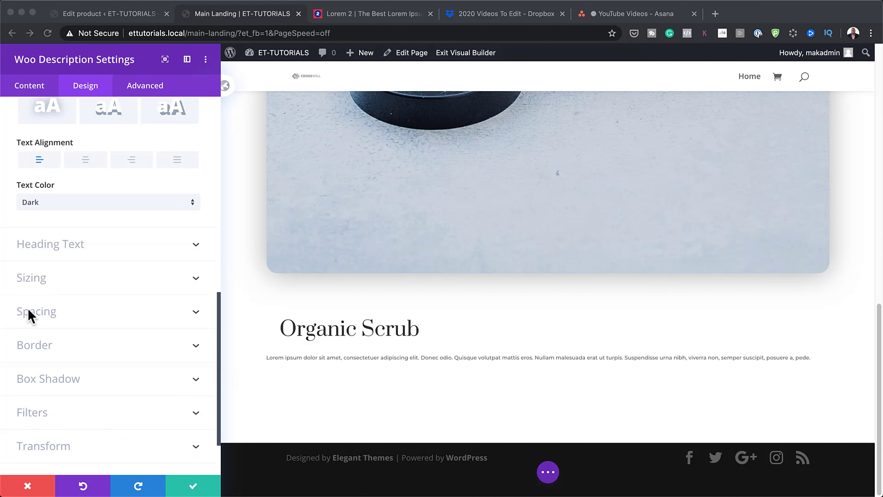
# Link the Woo Description module's top and bottom, and left and right margins, set all four to 2vw, and save the module.
pyautogui.click(29, 313)
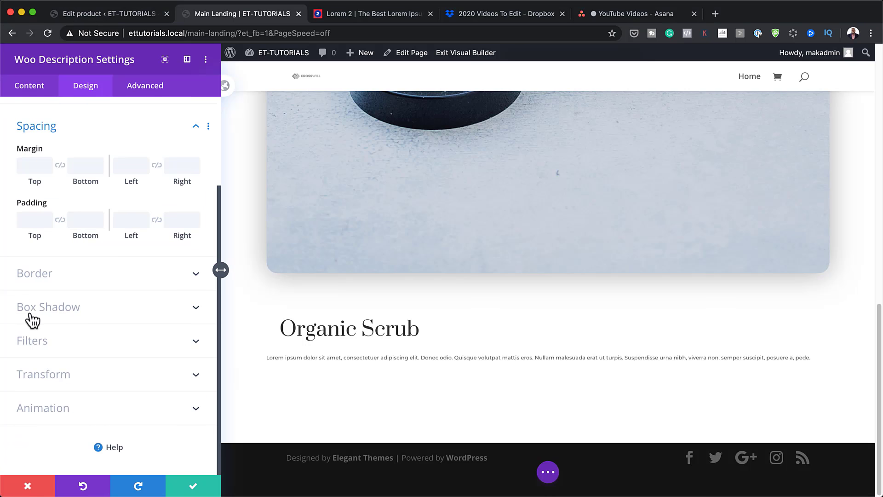
pyautogui.click(29, 167)
pyautogui.write('2vw')
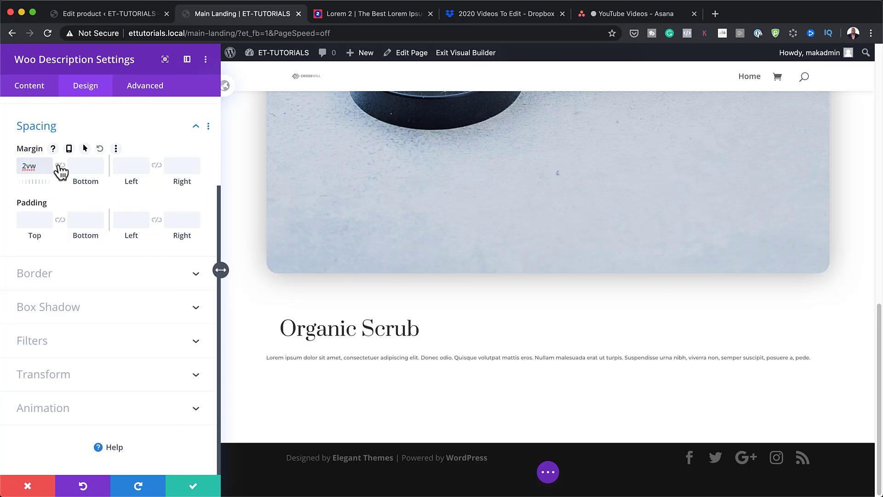
pyautogui.click(60, 165)
pyautogui.click(131, 166)
pyautogui.click(130, 167)
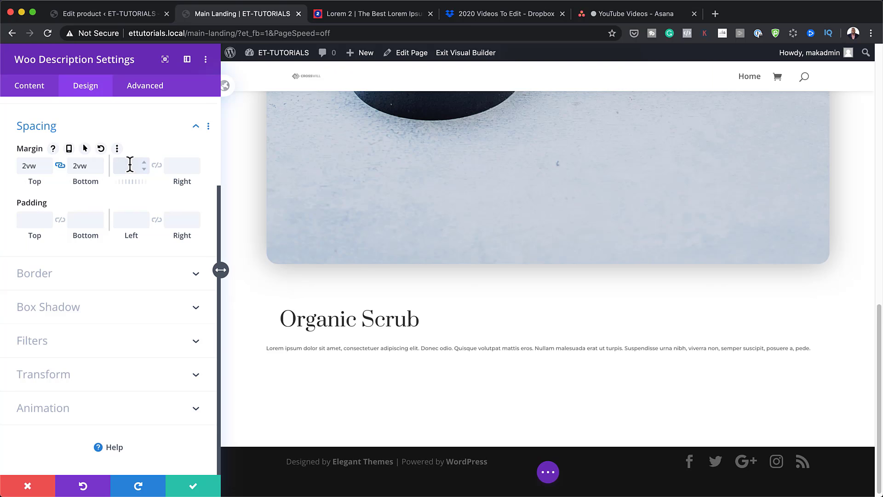
pyautogui.write('2vw')
pyautogui.click(157, 165)
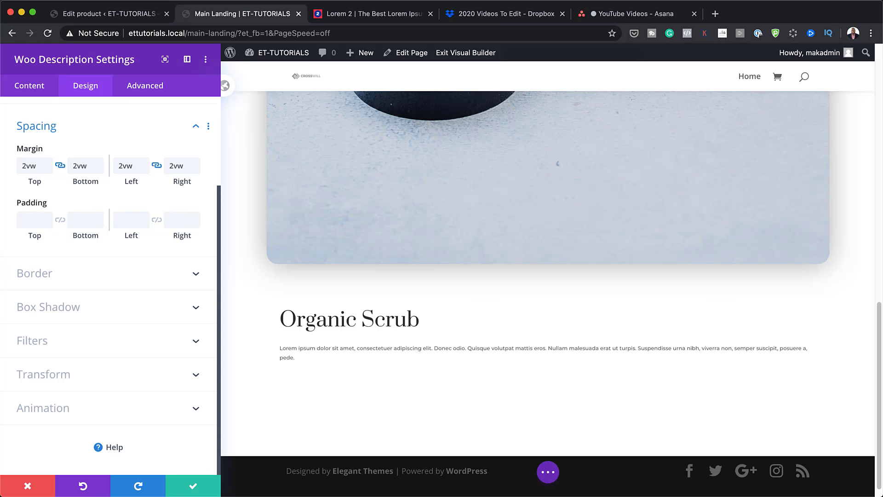
pyautogui.click(196, 488)
# Insert a Woo Add To Cart module below the product description.
pyautogui.scroll(-10, 293, 357)
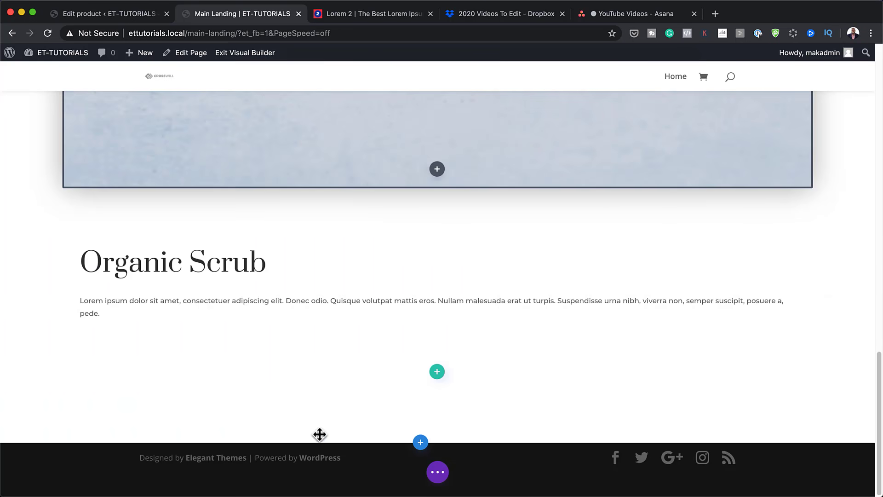
pyautogui.click(439, 325)
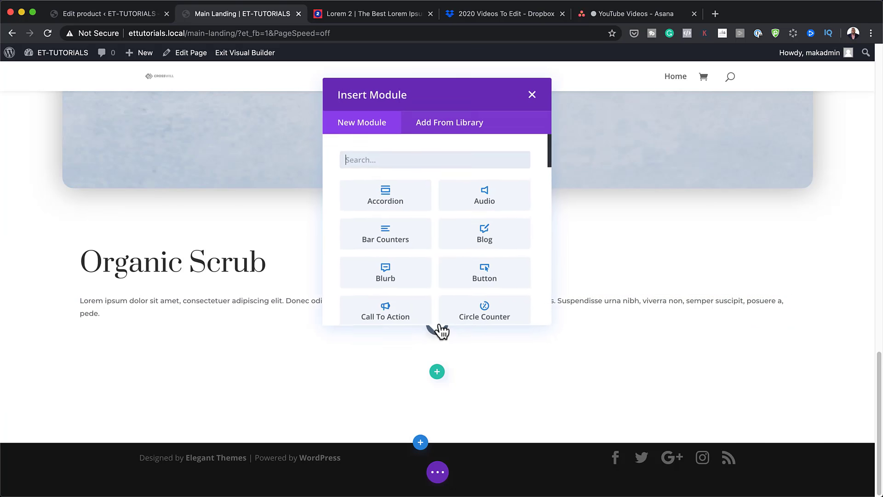
pyautogui.write('add')
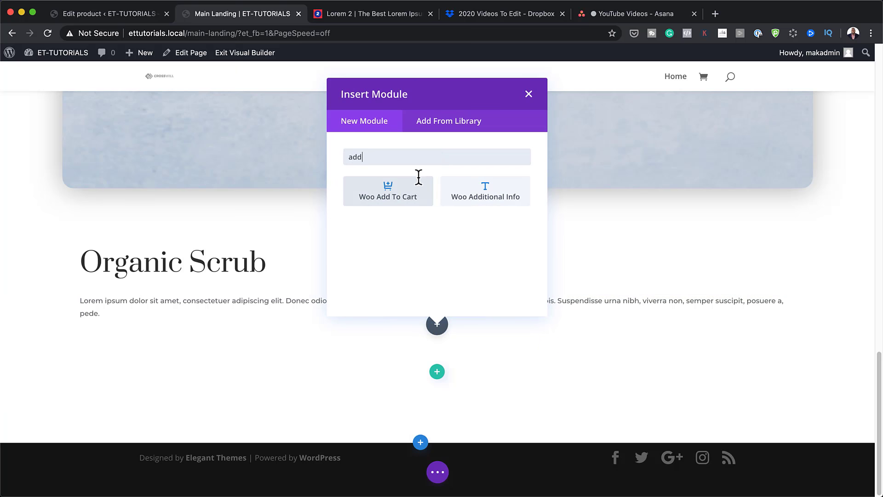
pyautogui.click(412, 194)
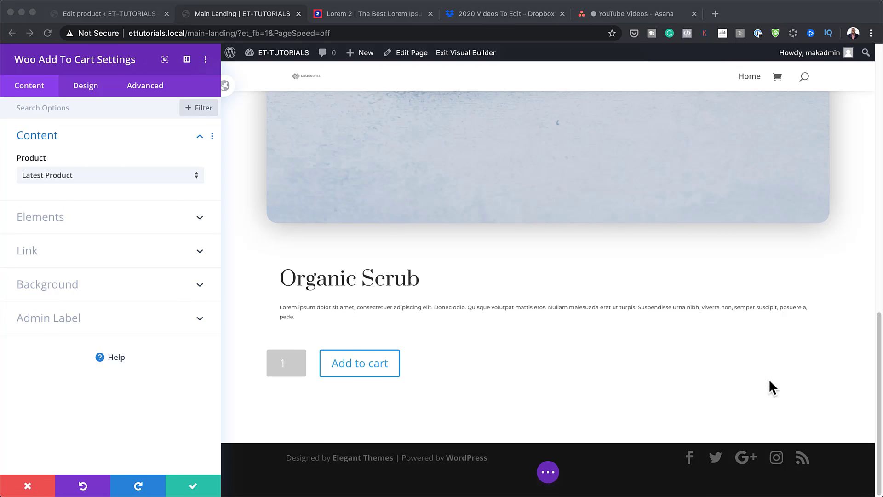
# Set the Add To Cart fields' background color to white (#ffffff) and their text color to #3d3d3d.
pyautogui.click(91, 85)
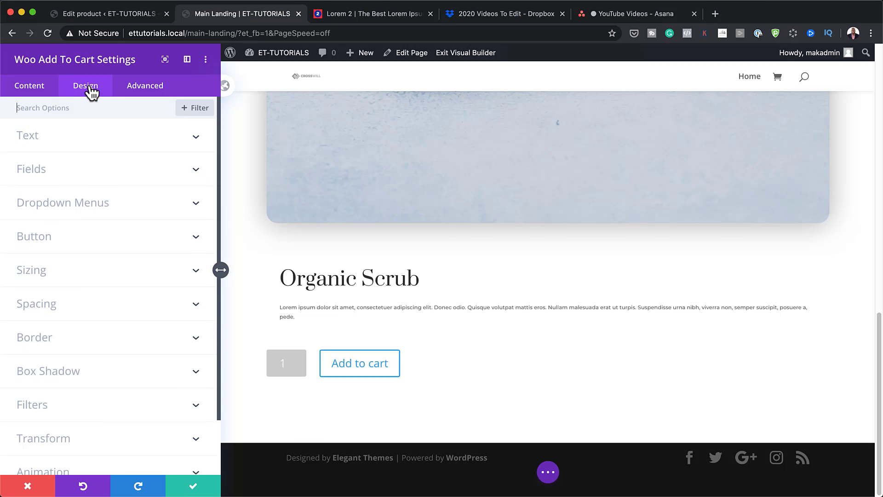
pyautogui.click(46, 170)
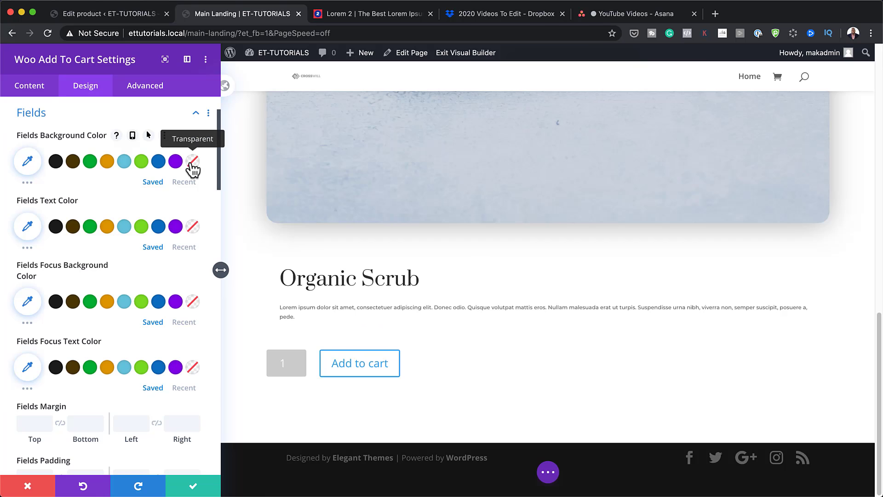
pyautogui.click(182, 182)
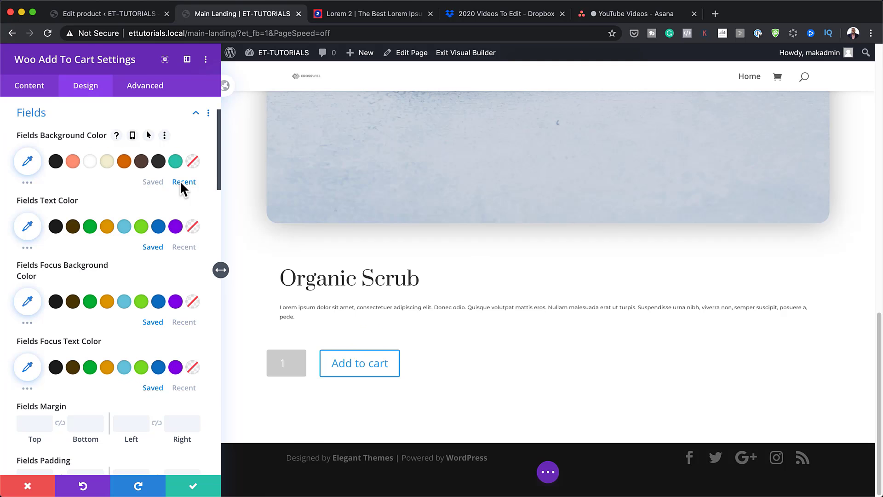
pyautogui.click(90, 163)
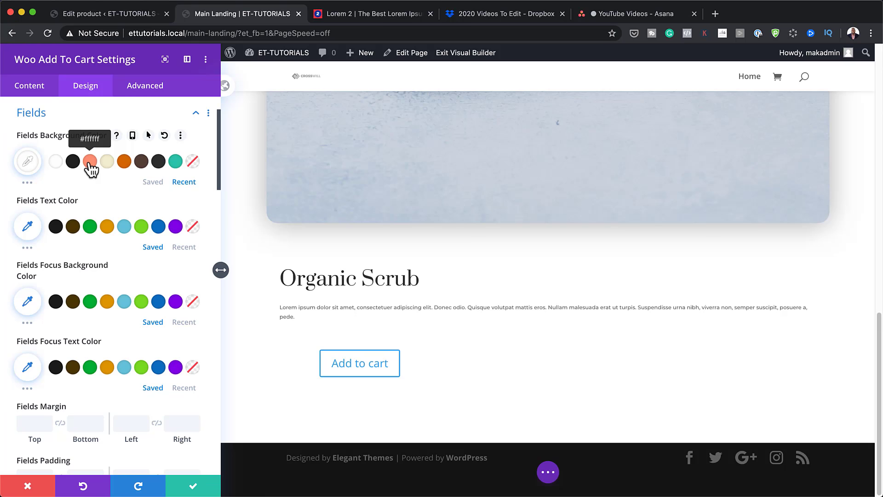
pyautogui.click(28, 226)
pyautogui.click(29, 226)
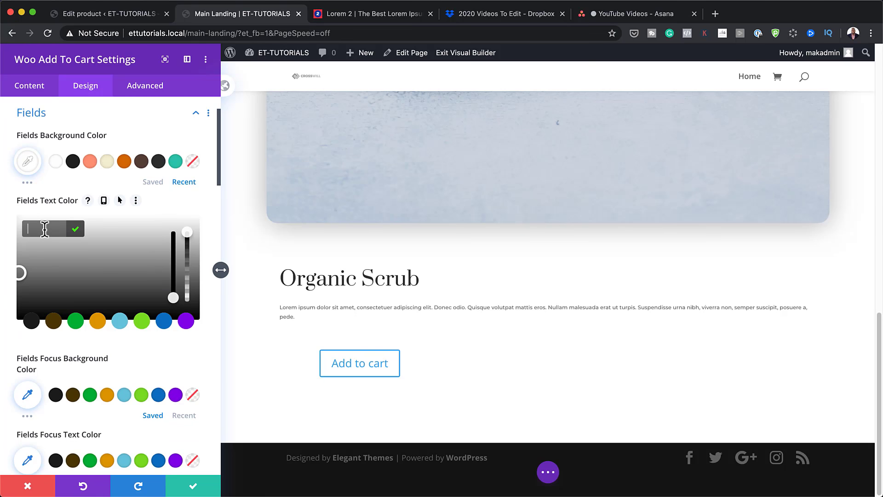
pyautogui.write('#3d3d3d')
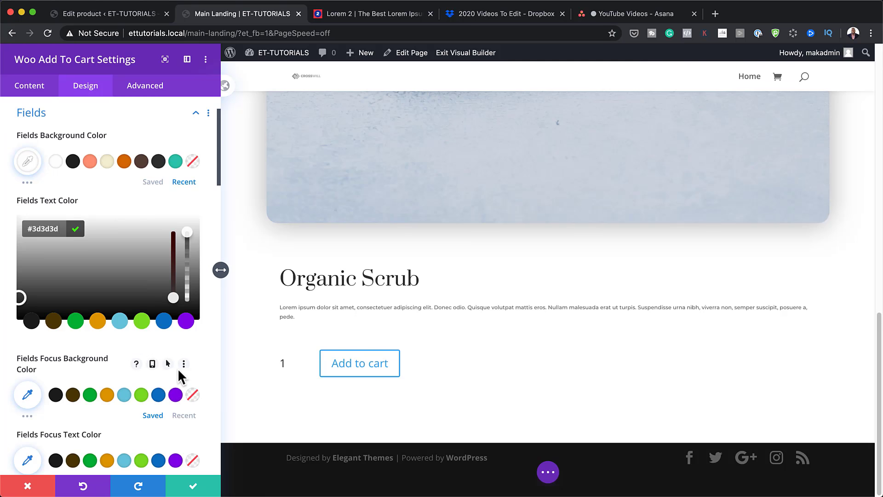
# Set the Add To Cart module's fields font to Montserrat.
pyautogui.scroll(-3, 179, 371)
pyautogui.scroll(-2, 177, 368)
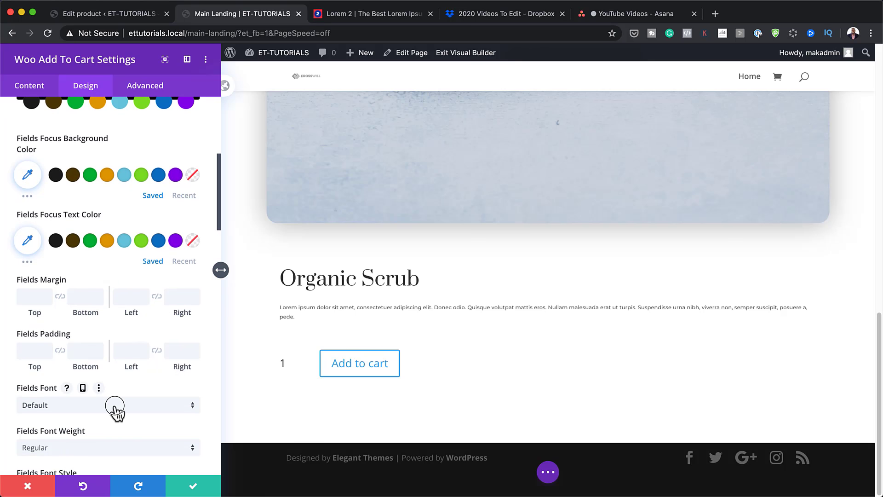
pyautogui.click(115, 405)
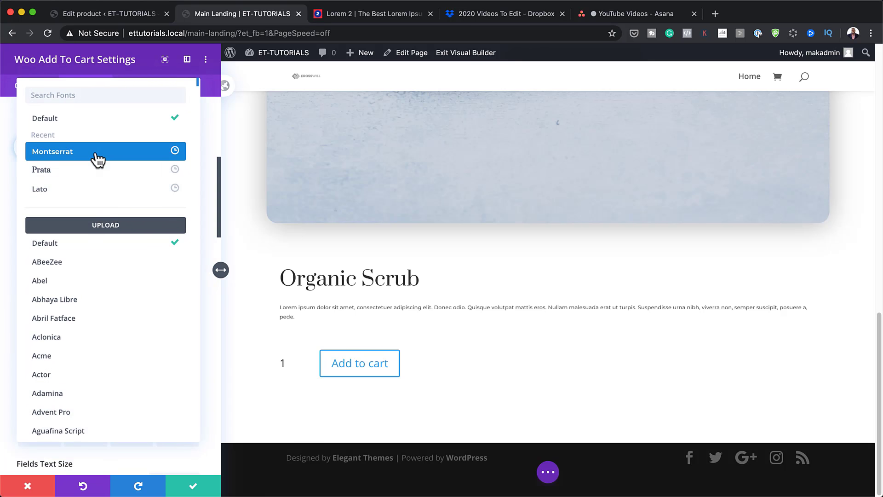
pyautogui.click(98, 158)
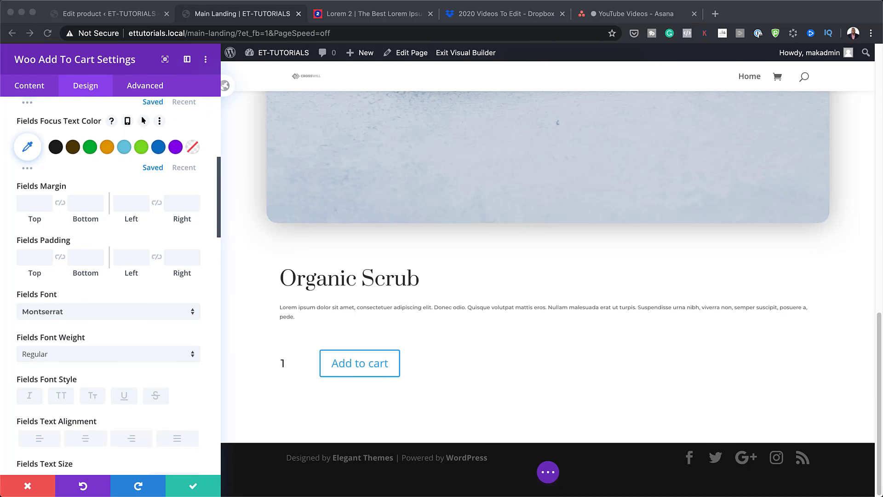
# Set the border color of the Add To Cart fields to #3d3d3d.
pyautogui.scroll(-15, 187, 404)
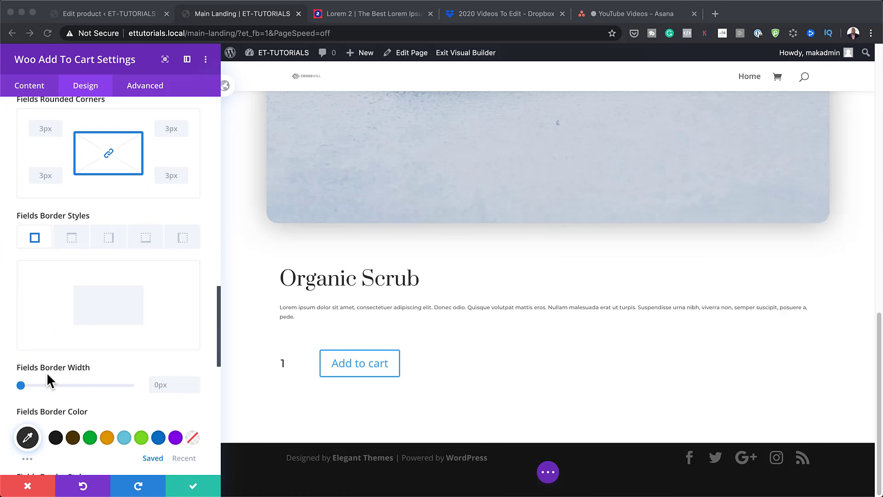
pyautogui.click(19, 385)
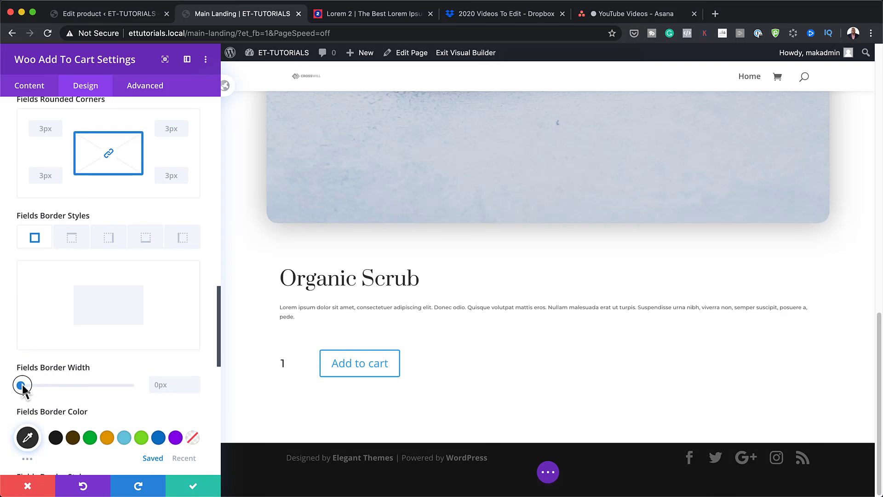
pyautogui.scroll(-4, 170, 404)
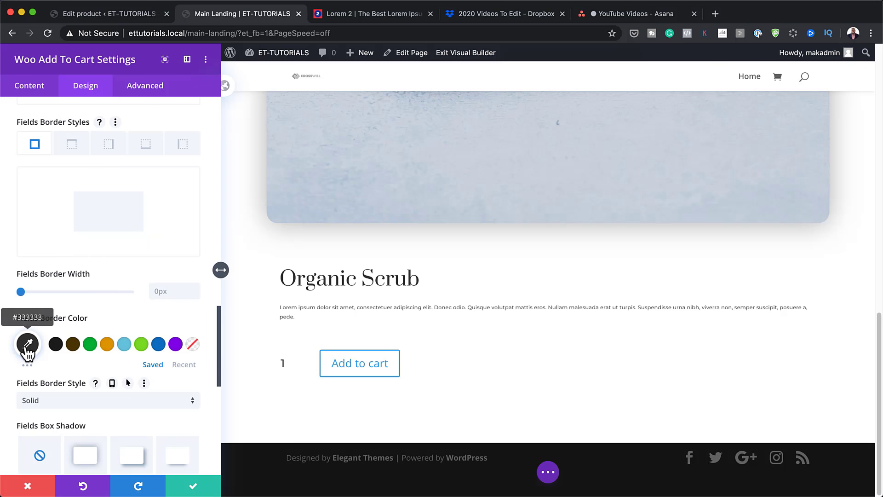
pyautogui.click(26, 345)
pyautogui.click(64, 347)
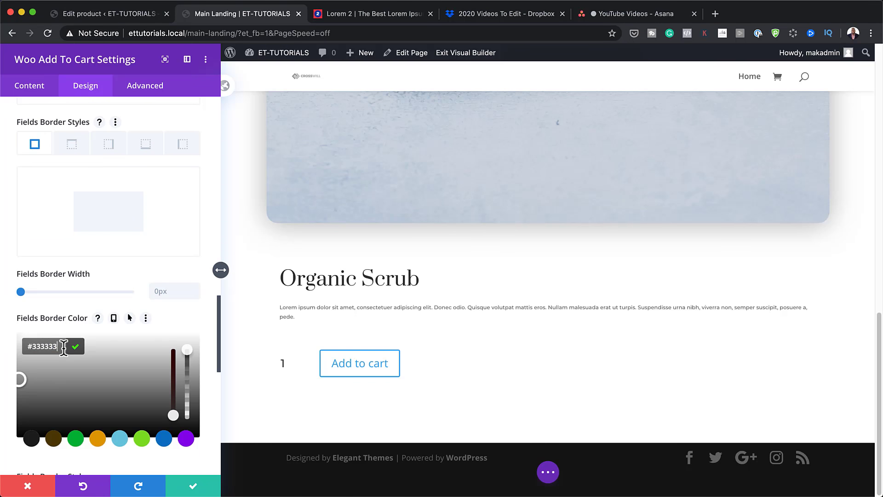
pyautogui.press('super+a')
pyautogui.write('#3d3d3d')
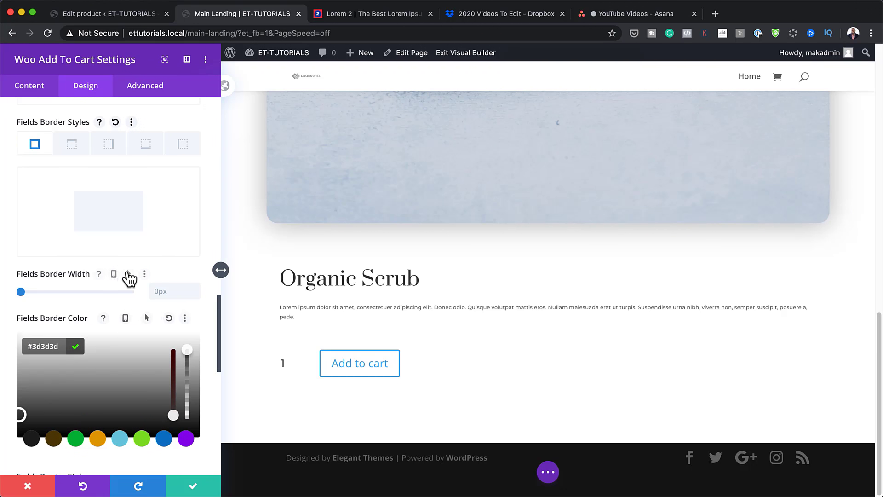
# Give the fields a 2px border width on hover and return to the desktop border width setting.
pyautogui.click(132, 274)
pyautogui.click(147, 299)
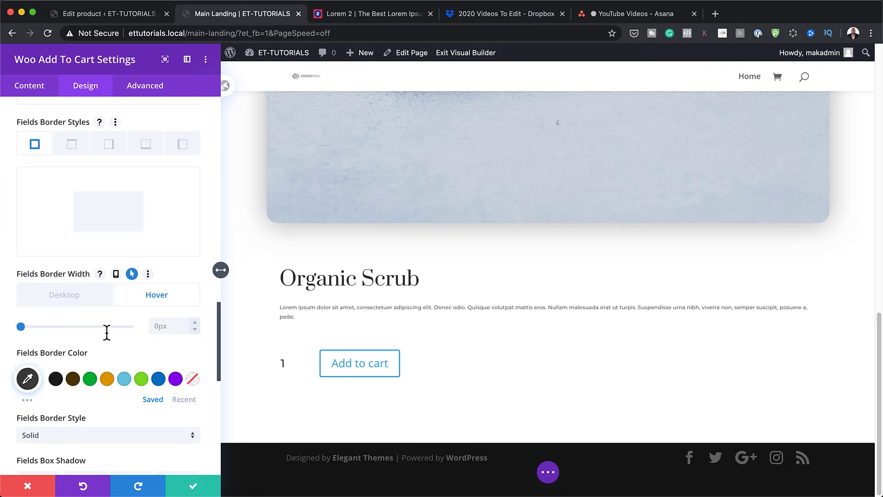
pyautogui.moveTo(22, 326); pyautogui.dragTo(26, 327)
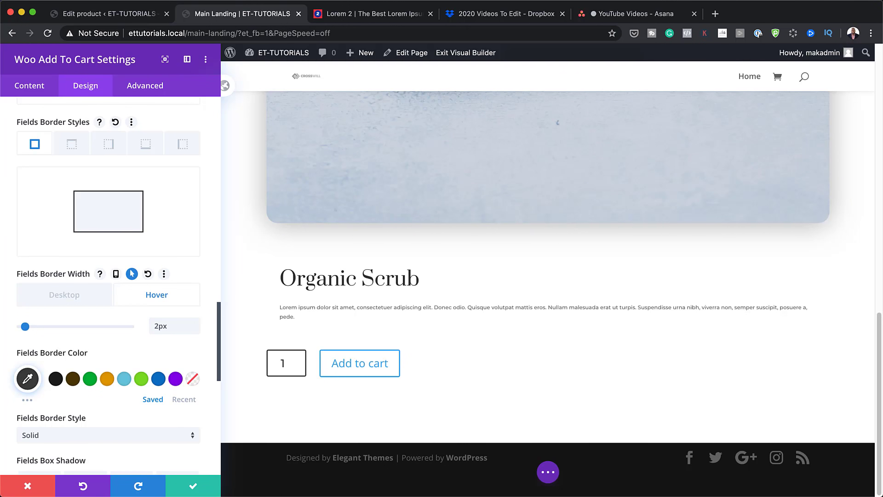
pyautogui.click(85, 297)
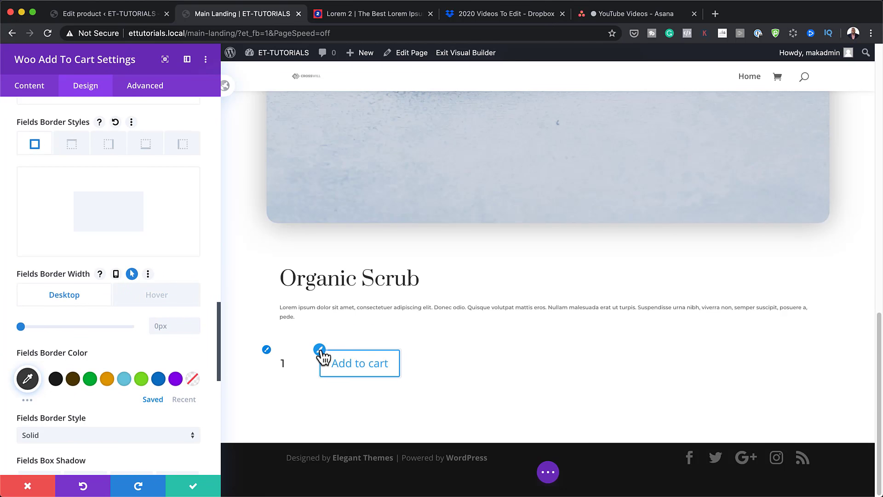
# Enable custom styles for the Add to cart button, with a text size of 1vw and text color #3d3d3d.
pyautogui.click(321, 352)
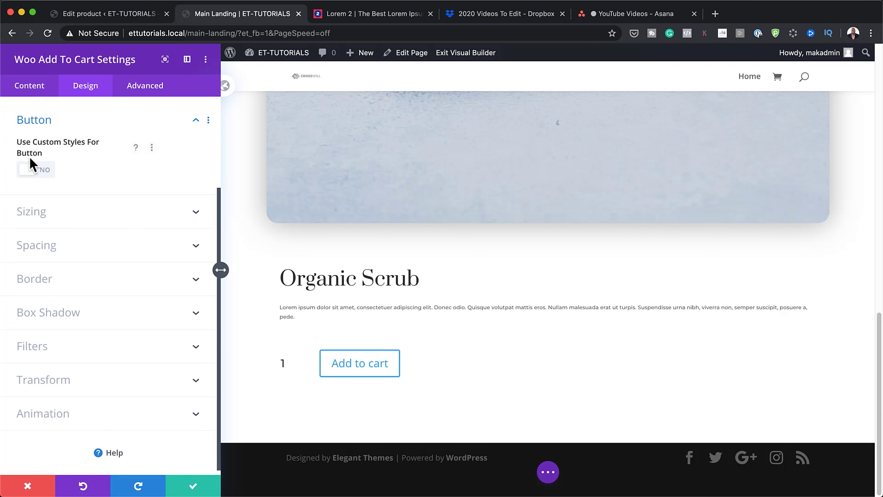
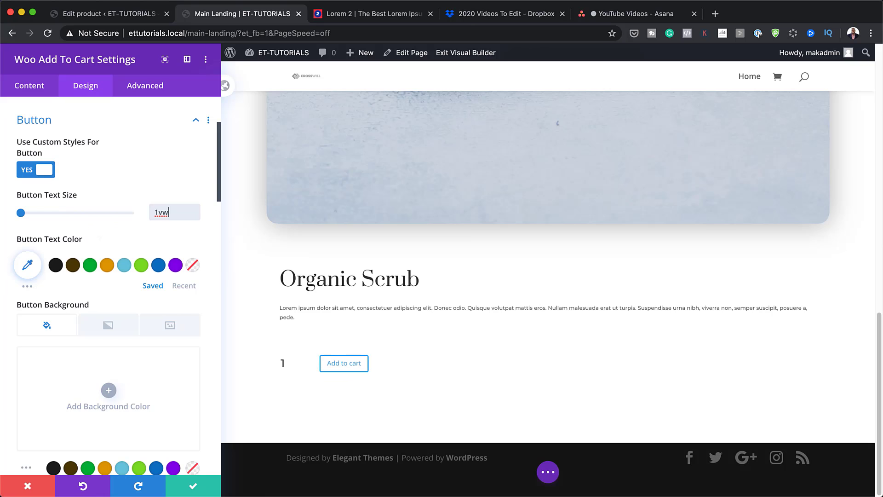
pyautogui.press('super+Tab')
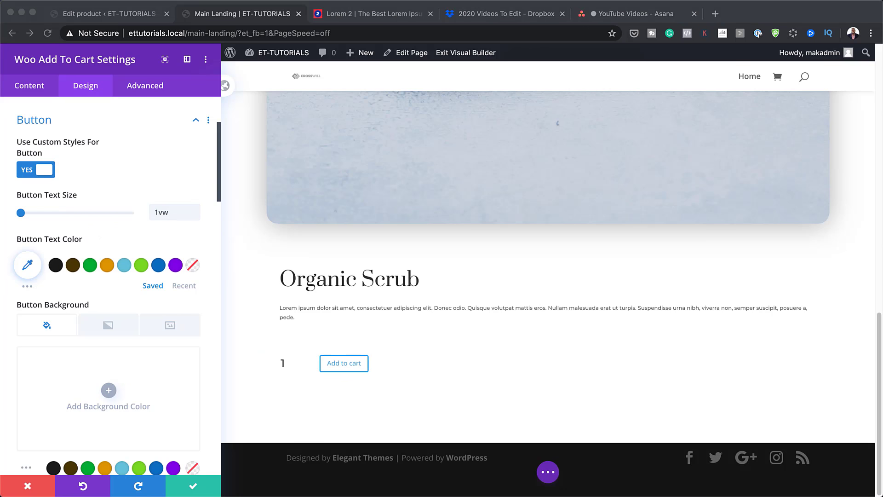
pyautogui.press('super+Tab')
pyautogui.click(28, 265)
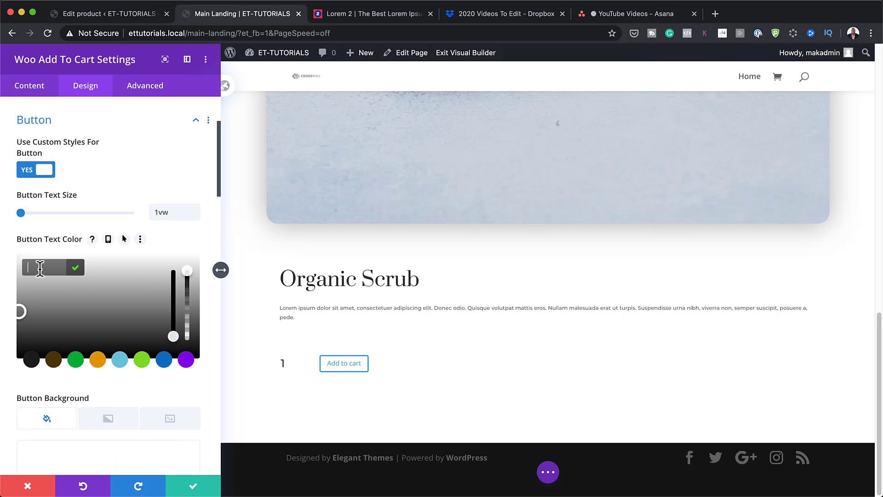
pyautogui.write('#3d3d3d')
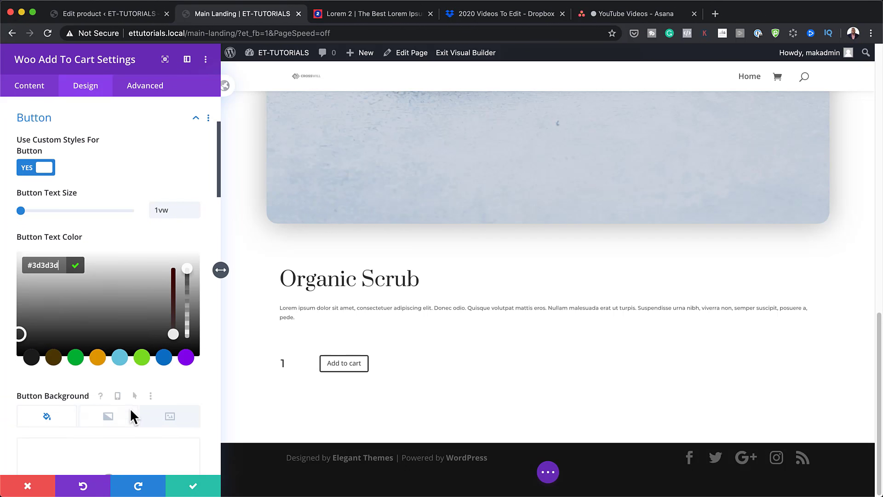
# Set the Add to cart button's background color to white (#ffffff) and its border width to 0px.
pyautogui.scroll(-3, 129, 408)
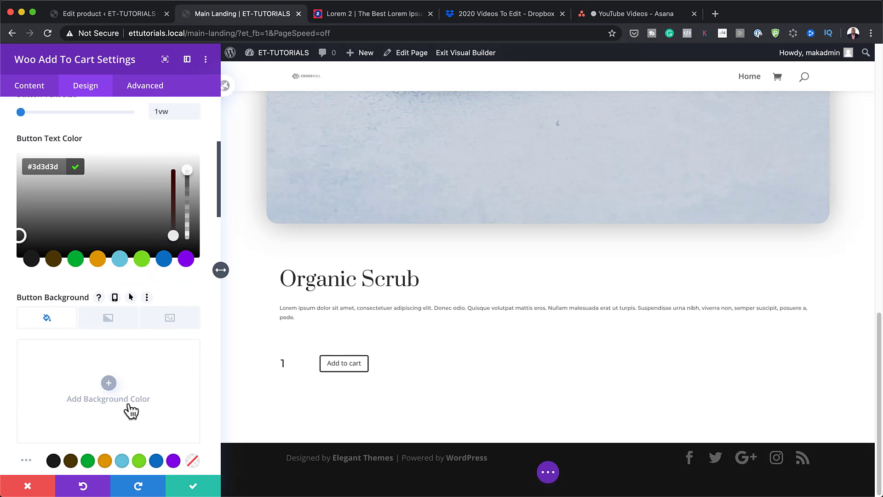
pyautogui.click(109, 382)
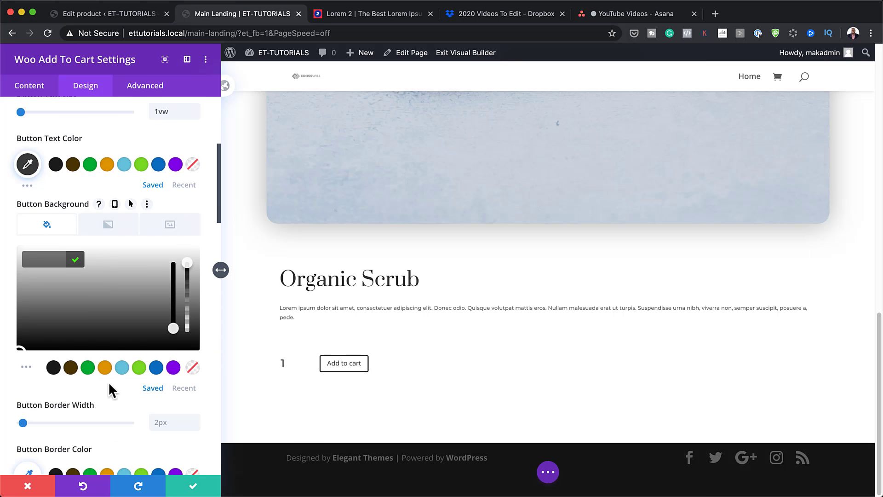
pyautogui.click(184, 387)
pyautogui.click(70, 367)
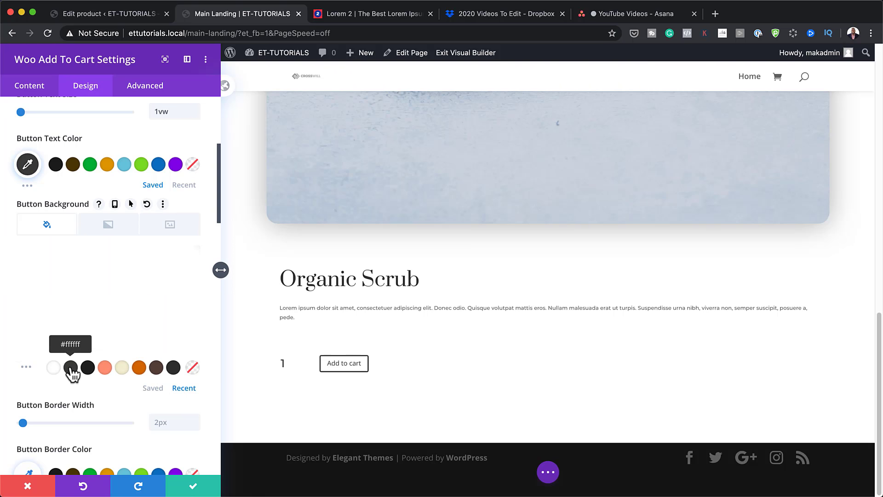
pyautogui.scroll(-1, 194, 390)
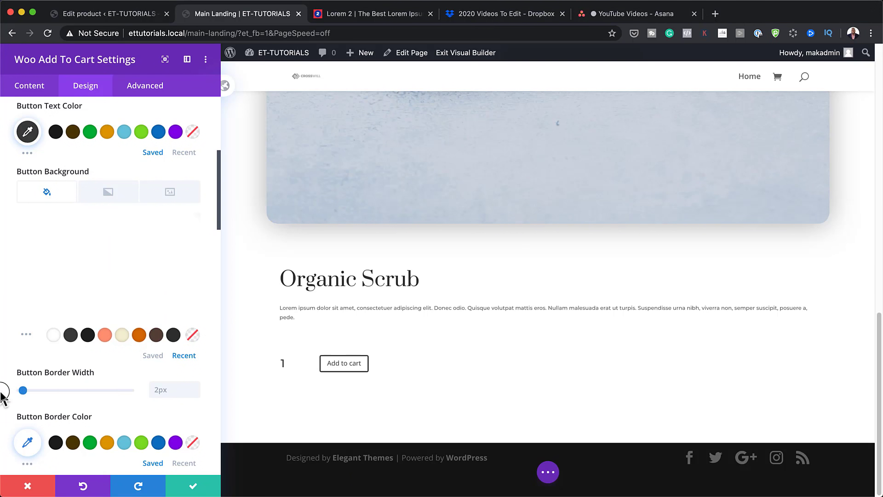
pyautogui.moveTo(23, 390); pyautogui.dragTo(8, 393)
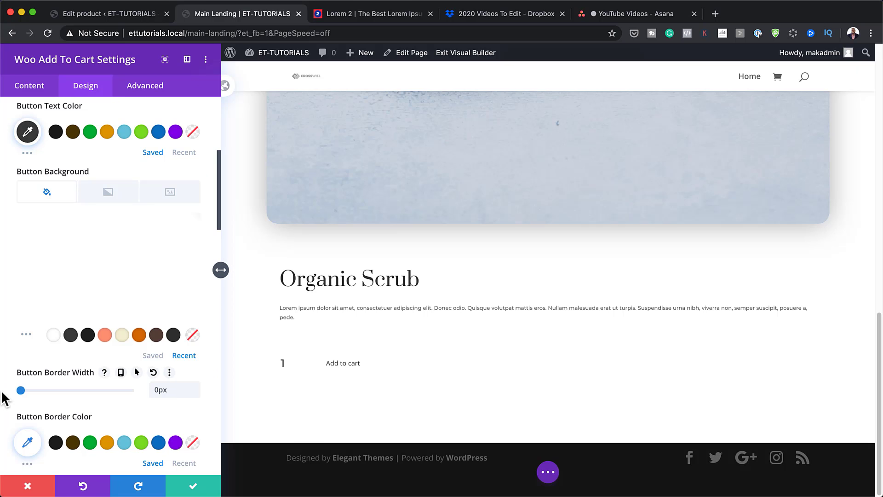
# Set the Add to cart button's border color to #3d3d3d and its font to Prata.
pyautogui.scroll(-3, 55, 382)
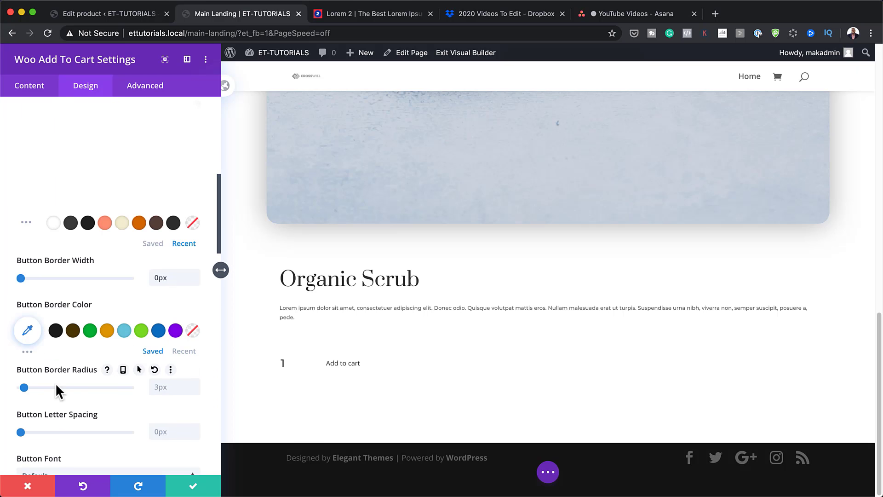
pyautogui.click(28, 328)
pyautogui.write('#3d3d3d')
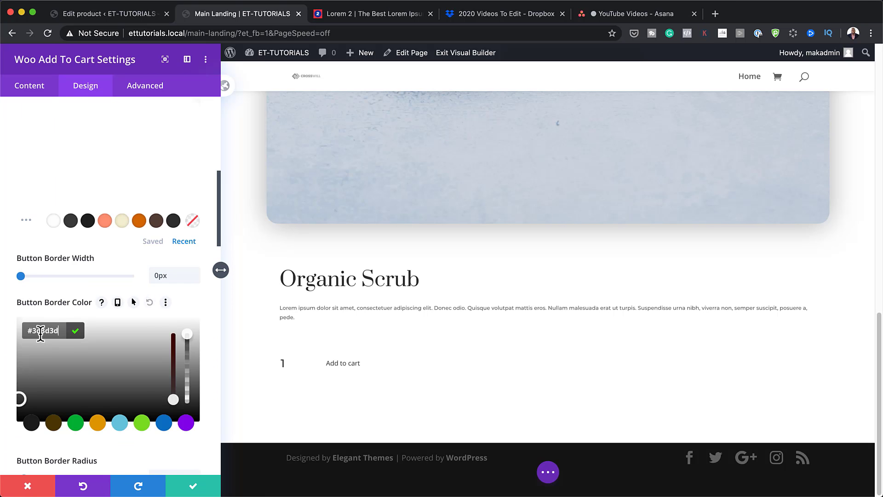
pyautogui.scroll(-5, 160, 360)
pyautogui.scroll(-1, 161, 362)
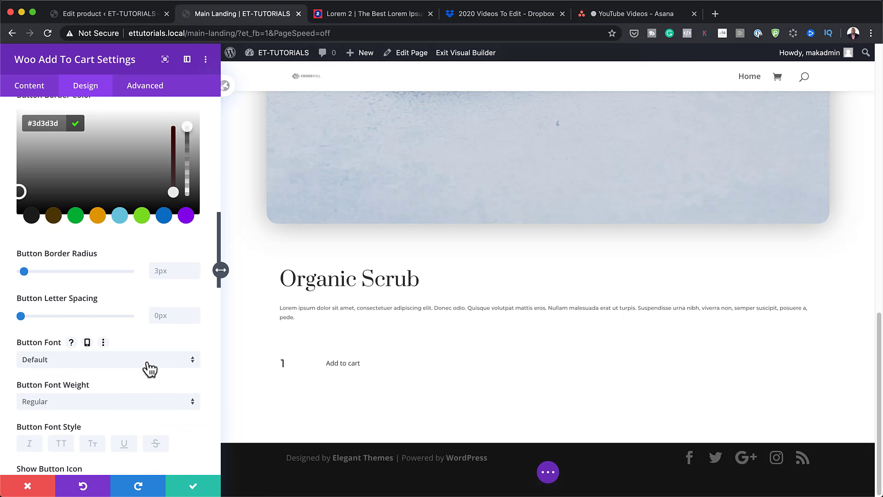
pyautogui.click(145, 359)
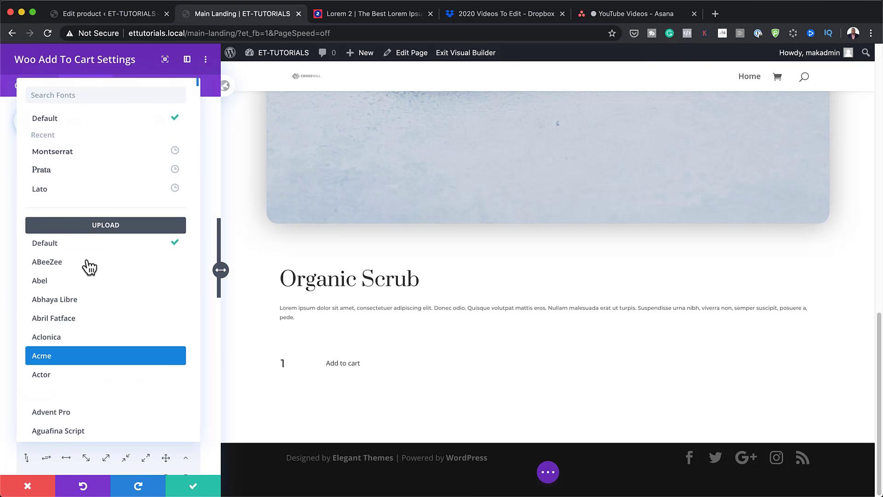
pyautogui.click(53, 174)
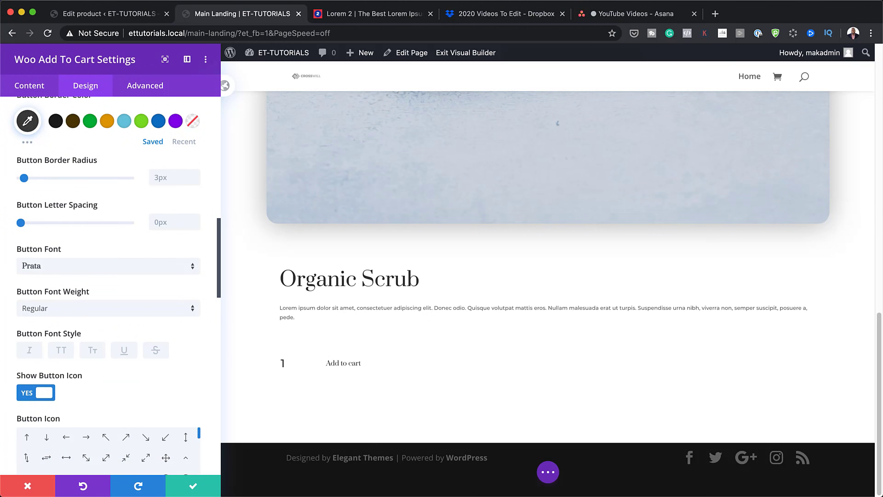
# Give the Add to cart button padding of 0.5vw at top and bottom and 2vw at left and right.
pyautogui.scroll(-10, 174, 385)
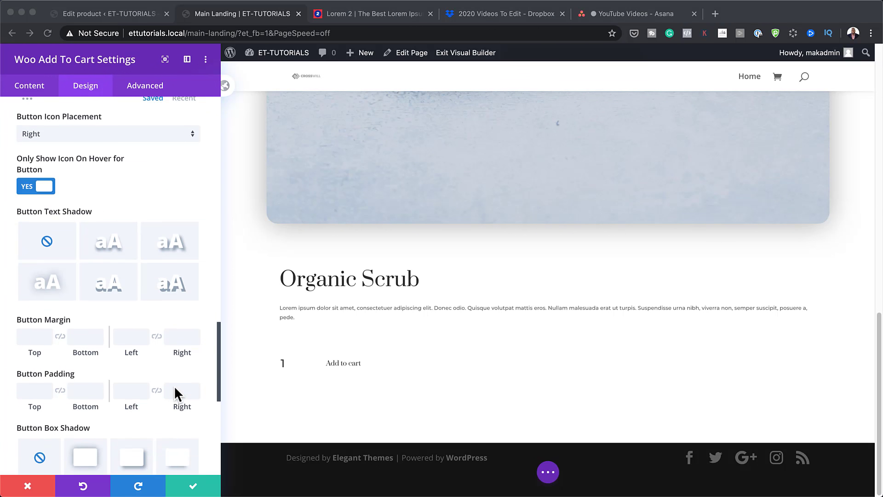
pyautogui.click(28, 385)
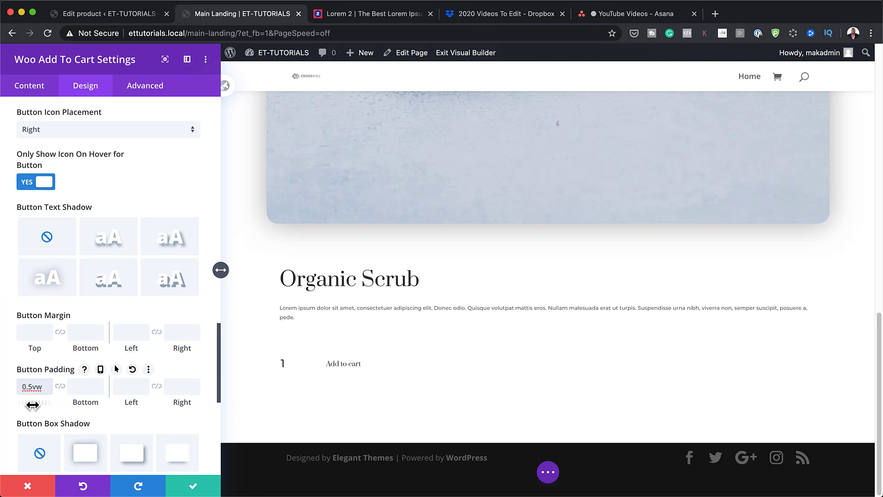
pyautogui.click(59, 386)
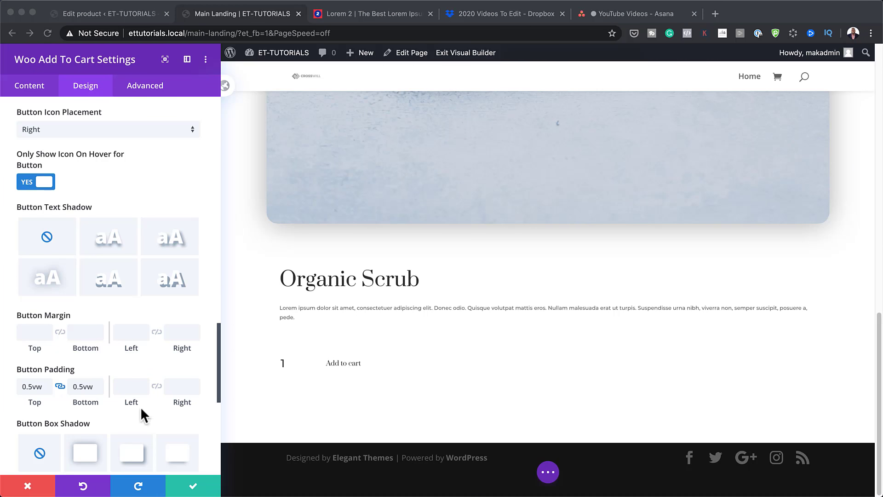
pyautogui.click(125, 387)
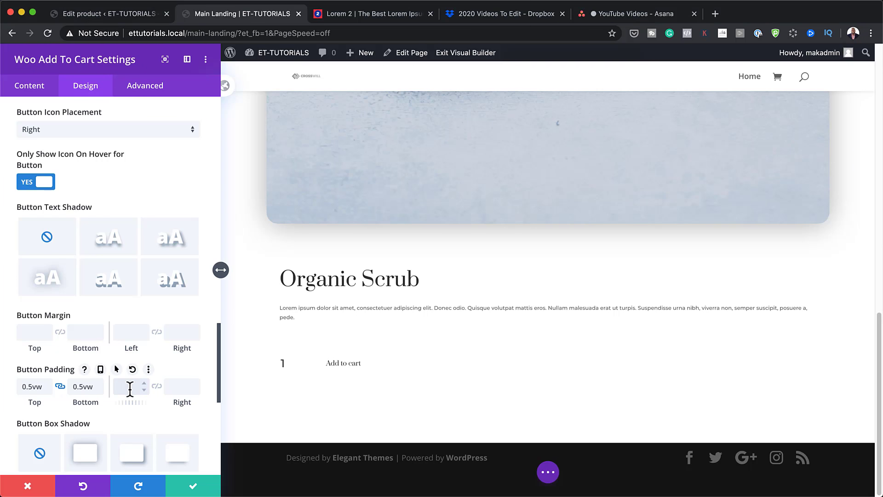
pyautogui.click(156, 386)
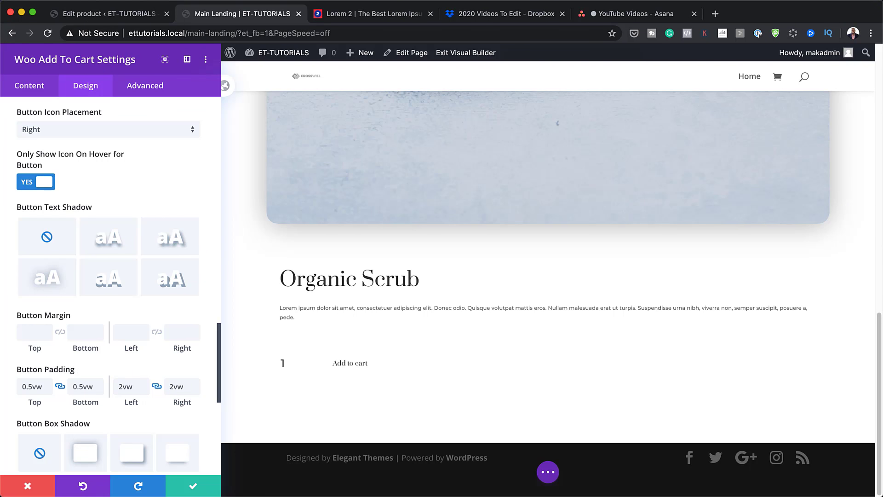
# Set the Add To Cart module's margin to 7vw at the bottom and 2vw on the left and right.
pyautogui.scroll(15, 124, 324)
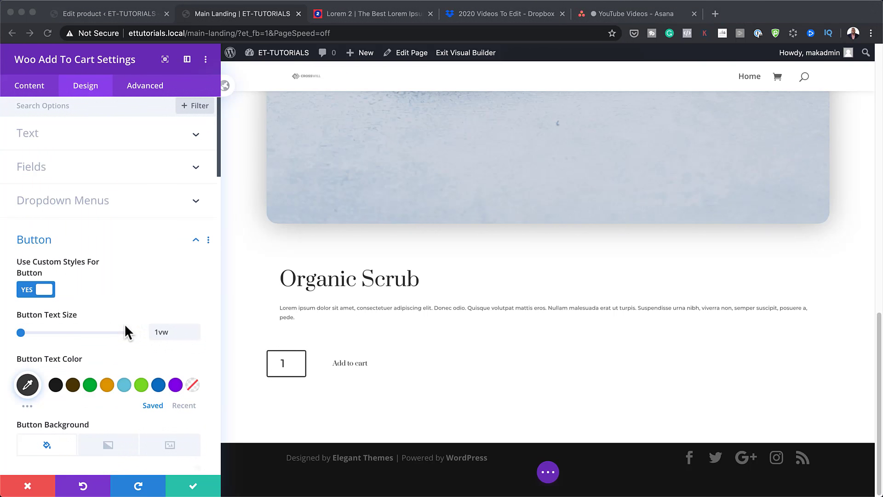
pyautogui.scroll(-10, 127, 335)
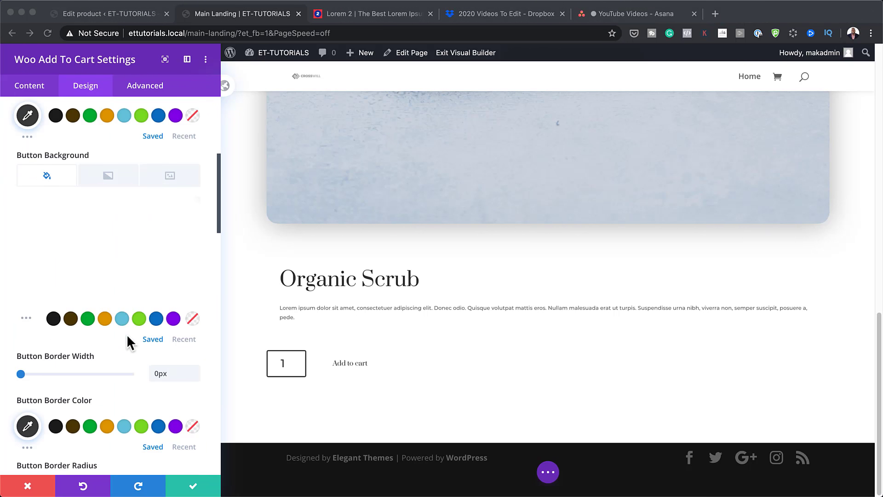
pyautogui.scroll(-15, 127, 335)
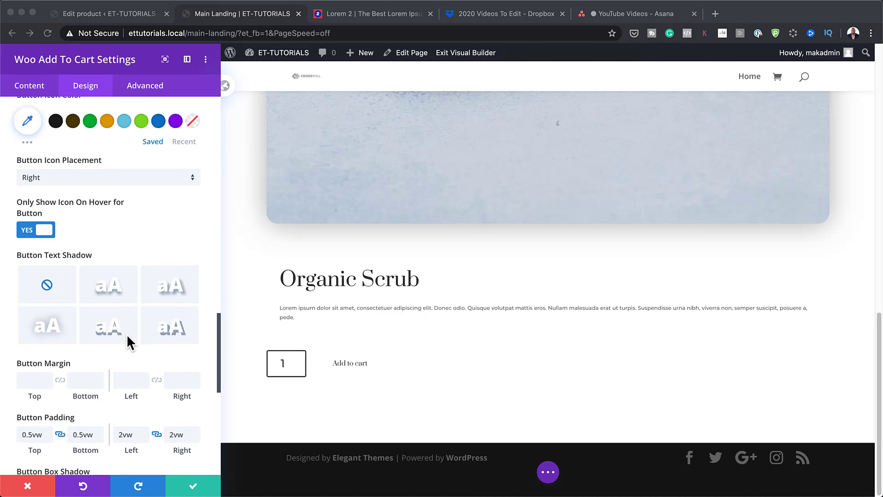
pyautogui.scroll(-3, 127, 342)
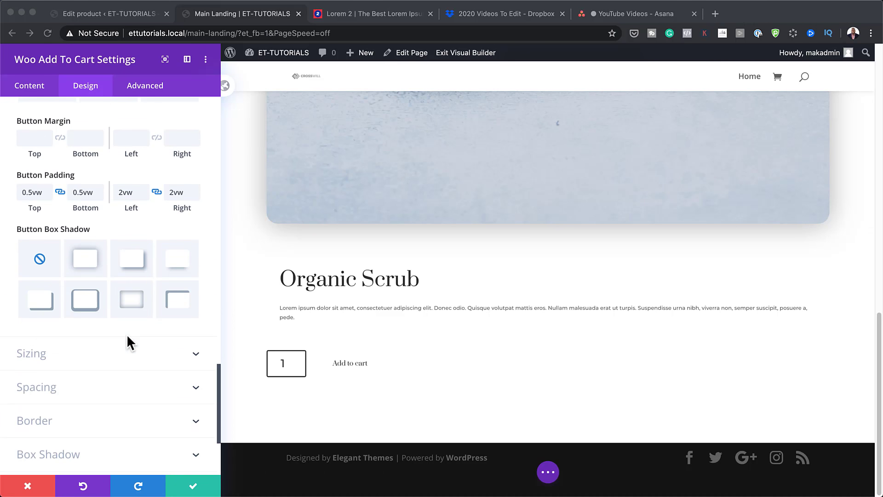
pyautogui.click(32, 392)
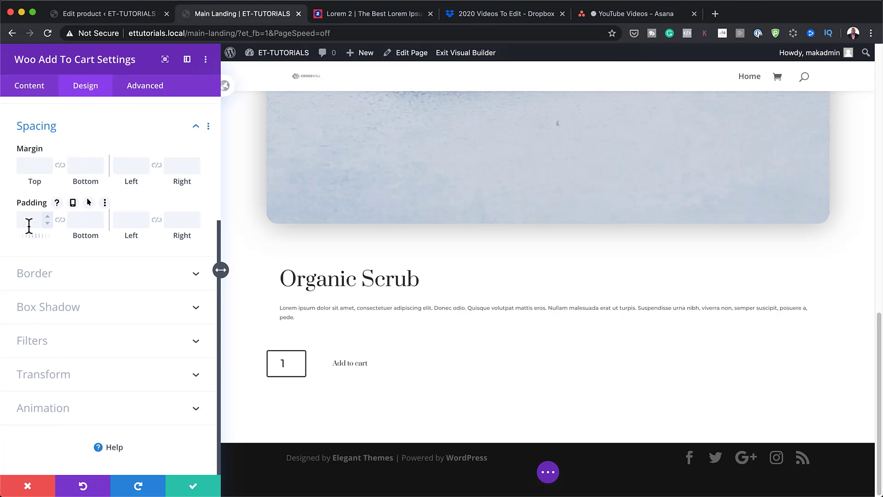
pyautogui.click(77, 166)
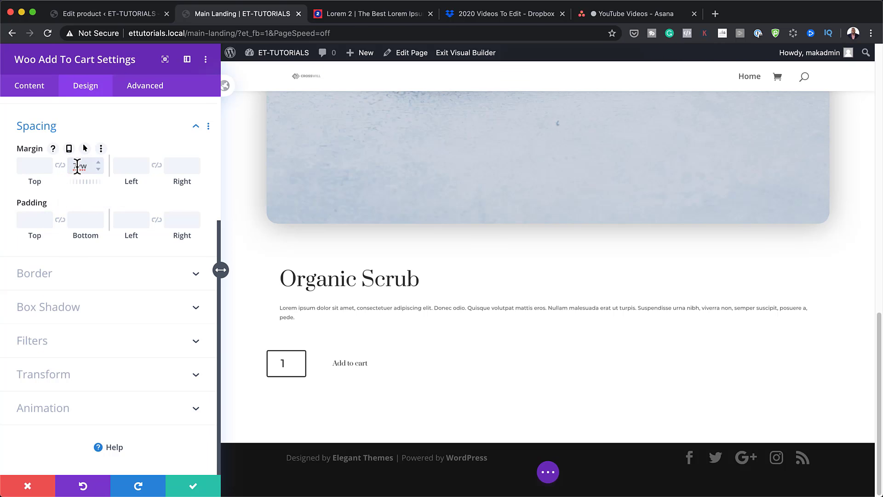
pyautogui.write('7vw')
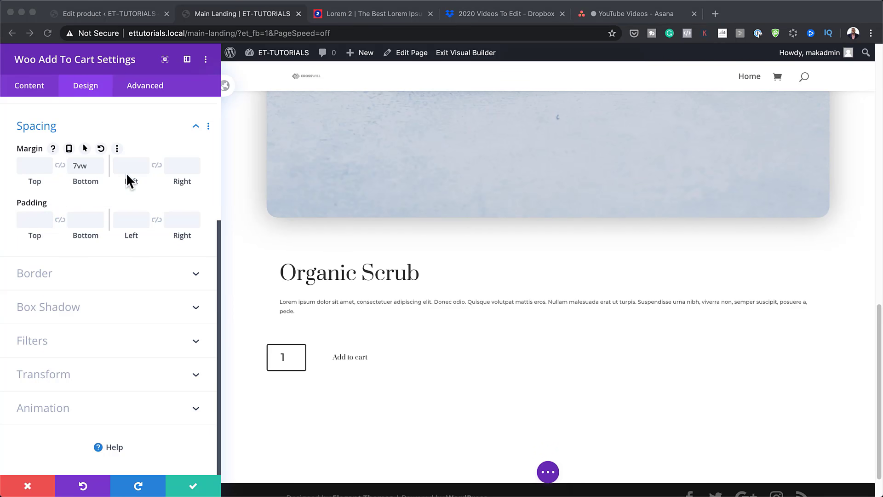
pyautogui.click(125, 166)
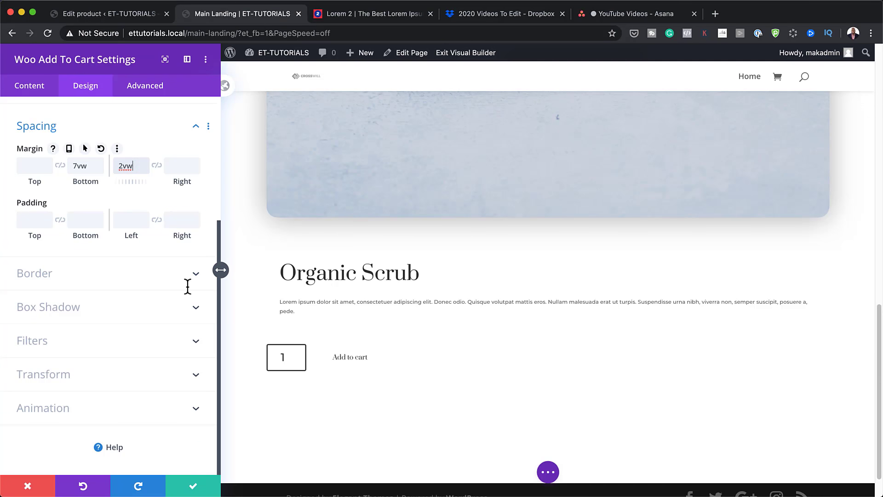
pyautogui.click(157, 166)
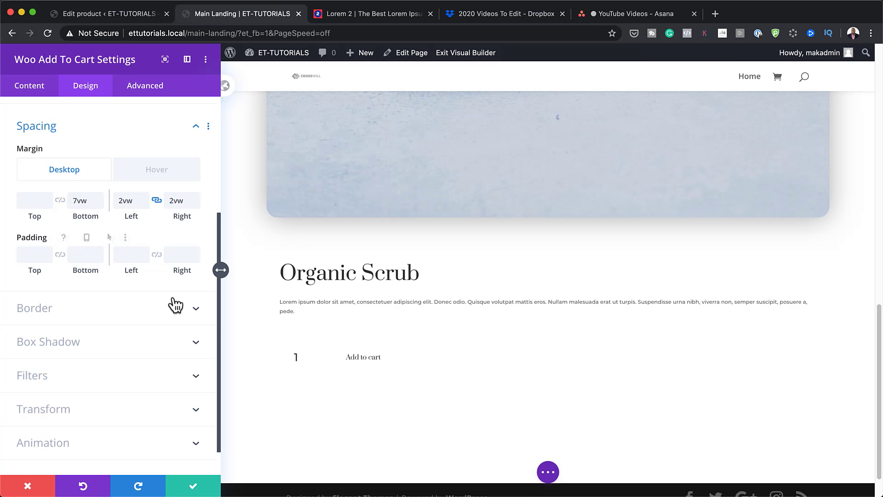
# Add a 1px bottom border in #3d3d3d to the Add To Cart module and save its settings.
pyautogui.click(133, 307)
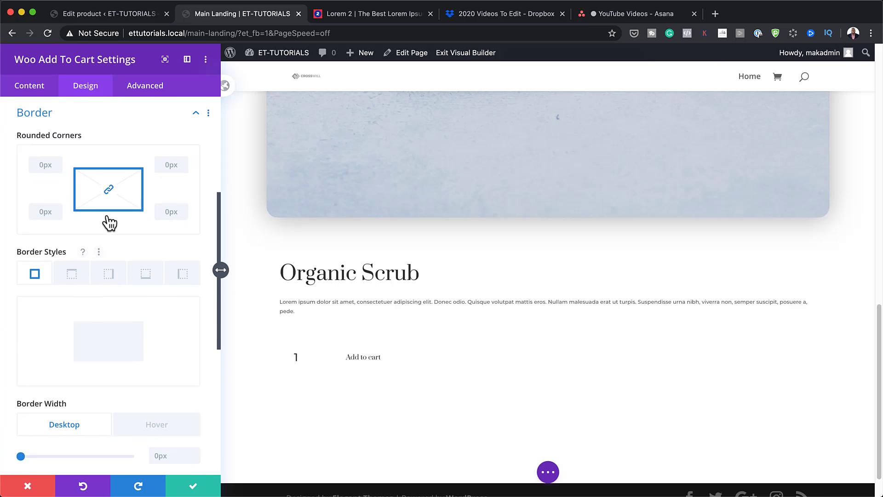
pyautogui.click(146, 276)
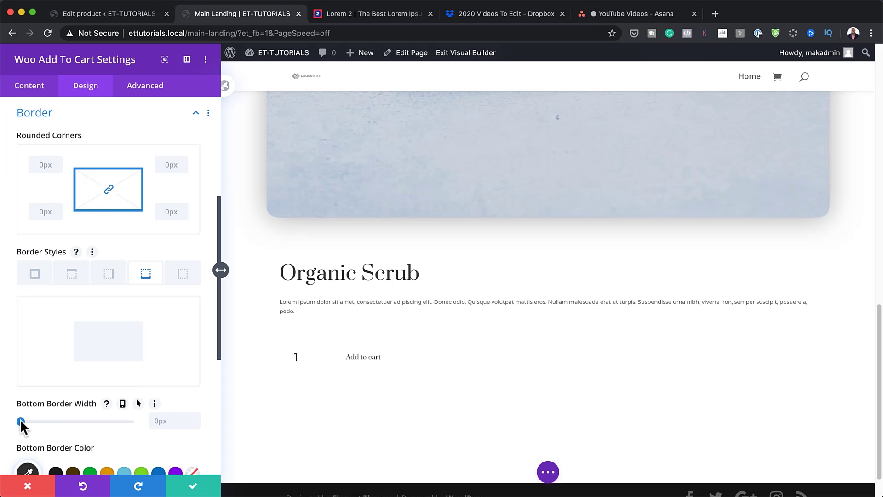
pyautogui.click(23, 421)
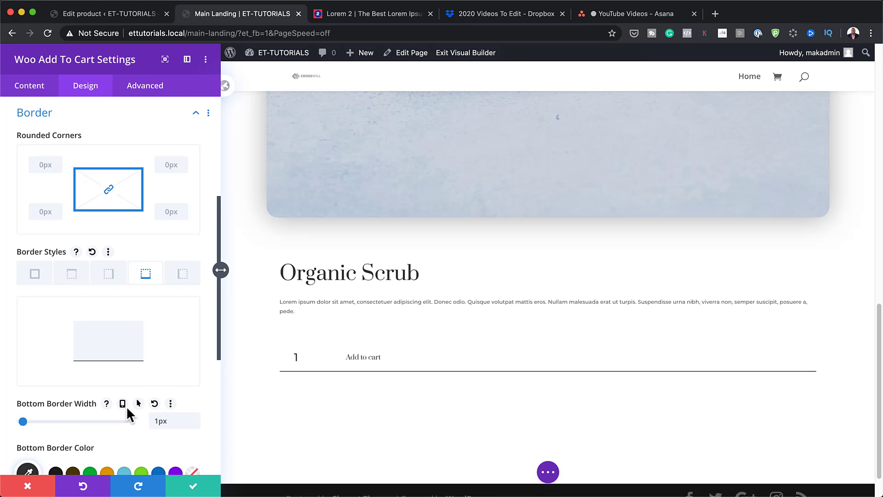
pyautogui.scroll(-5, 126, 406)
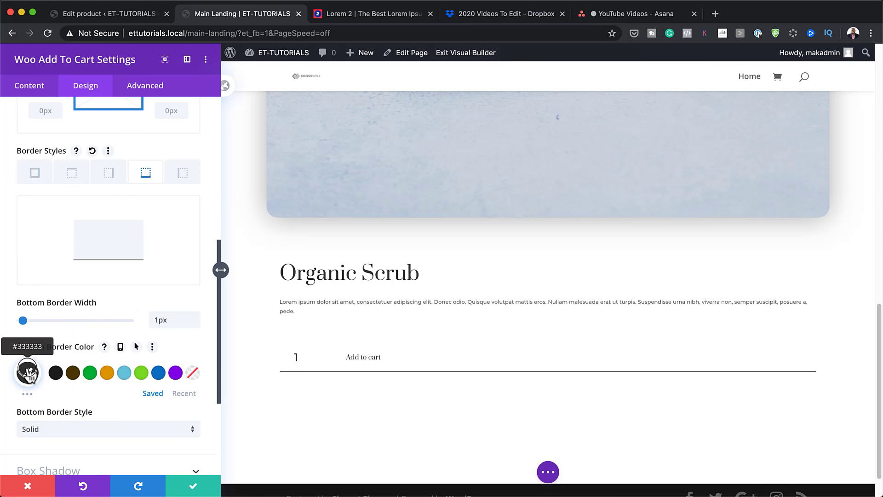
pyautogui.click(28, 371)
pyautogui.click(63, 375)
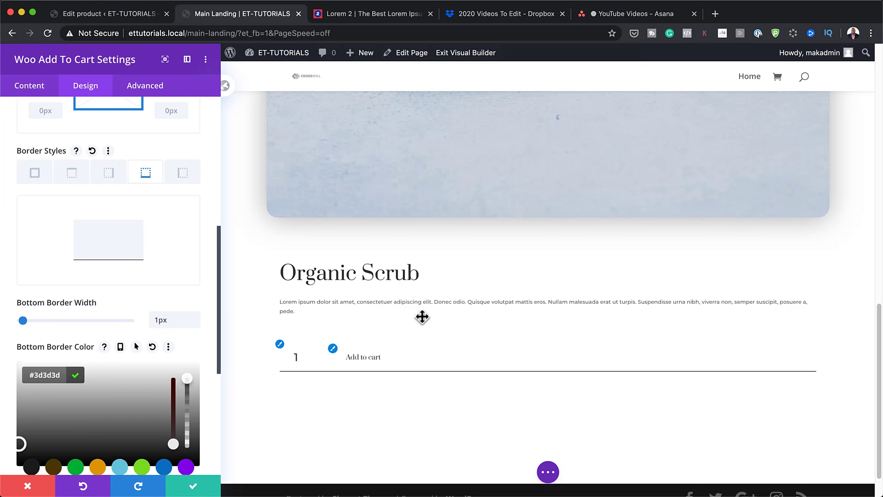
pyautogui.click(193, 486)
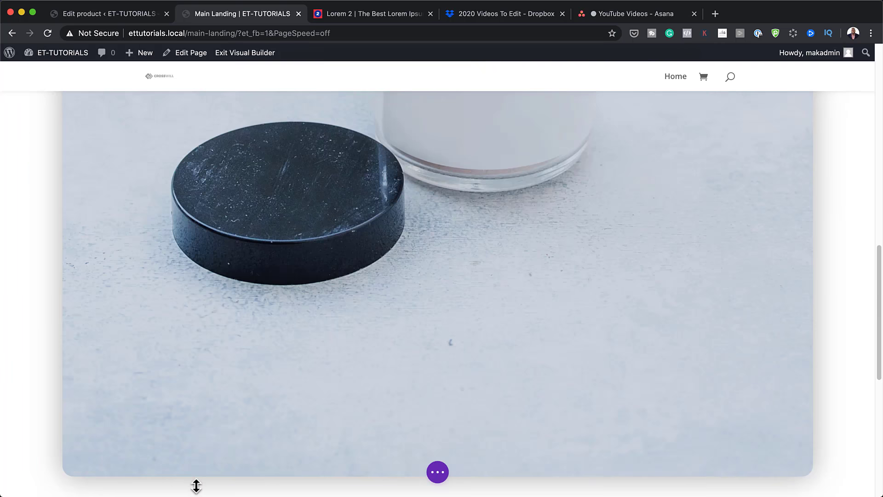
# Insert a Woo Price module below the Add To Cart module and set its product to Organic Scrub.
pyautogui.scroll(-3, 680, 448)
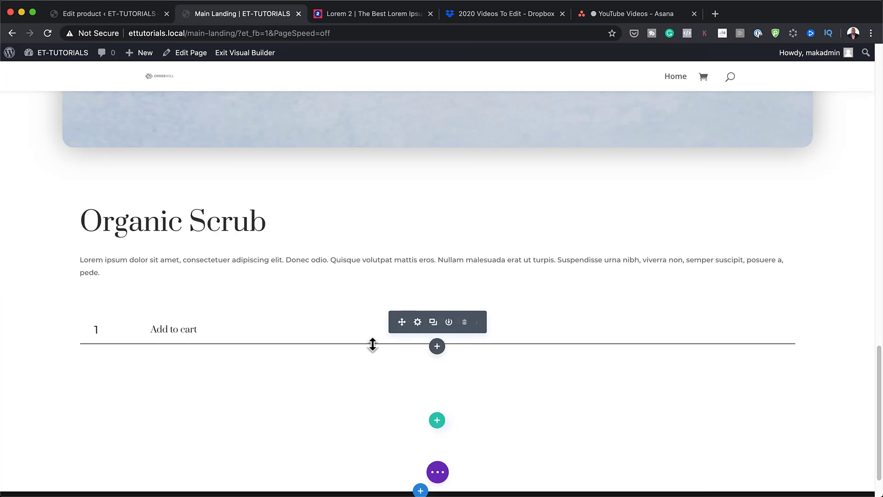
pyautogui.click(438, 347)
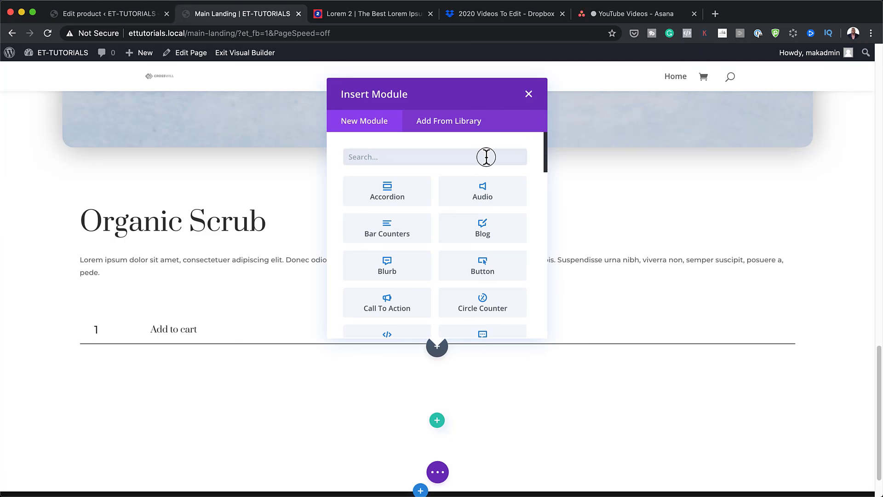
pyautogui.write('pri')
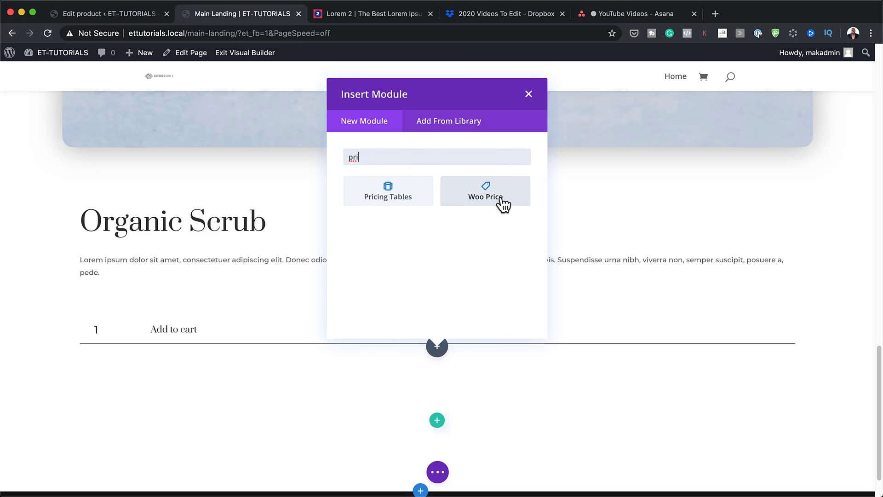
pyautogui.click(501, 197)
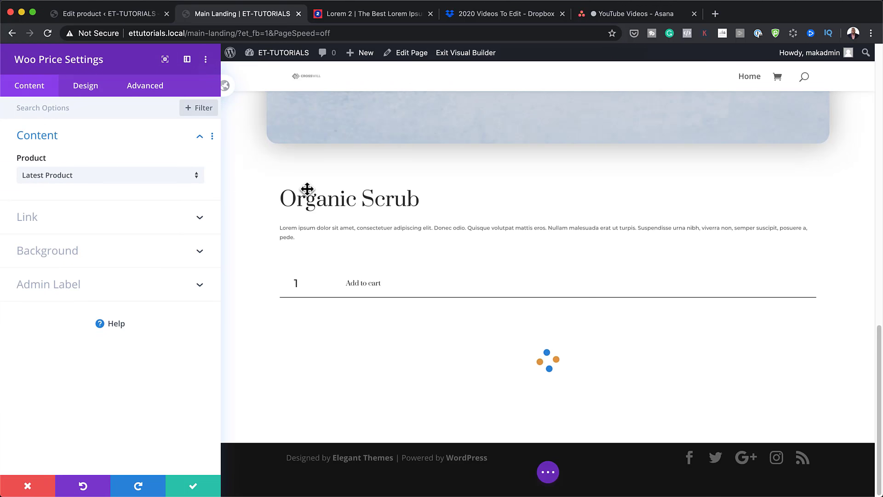
pyautogui.click(94, 178)
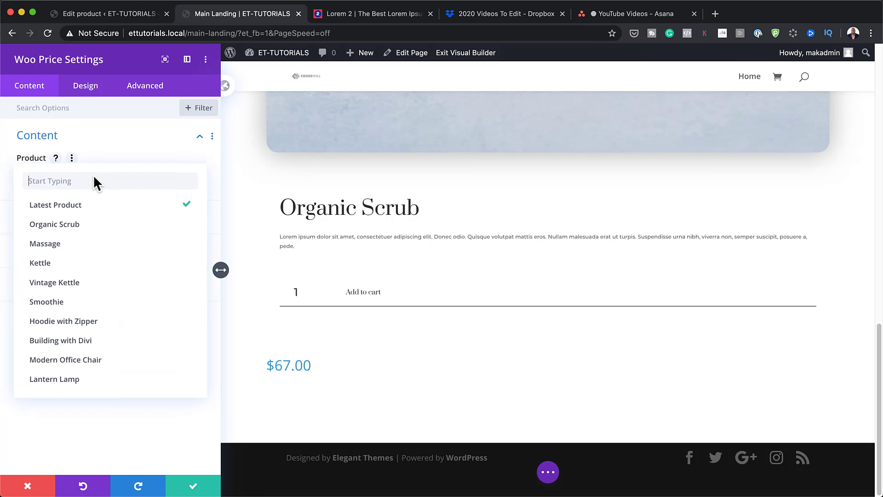
pyautogui.click(75, 227)
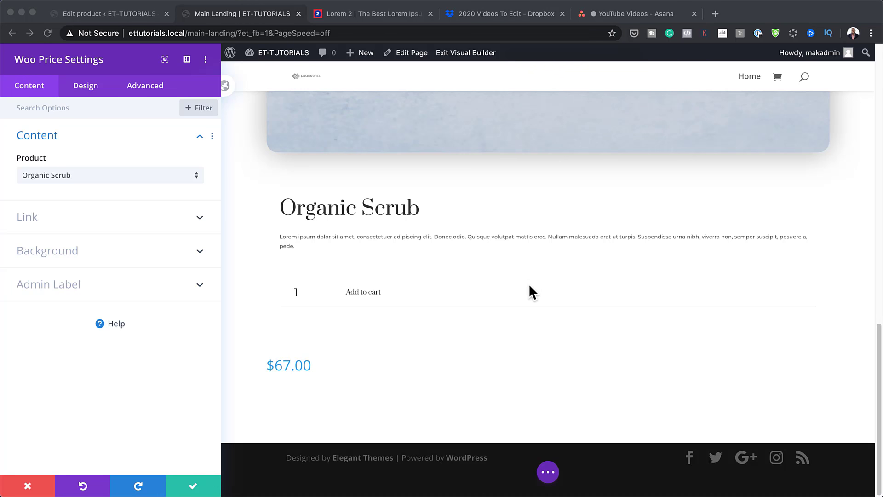
# Set the price text's font to Montserrat with a Light weight.
pyautogui.click(91, 87)
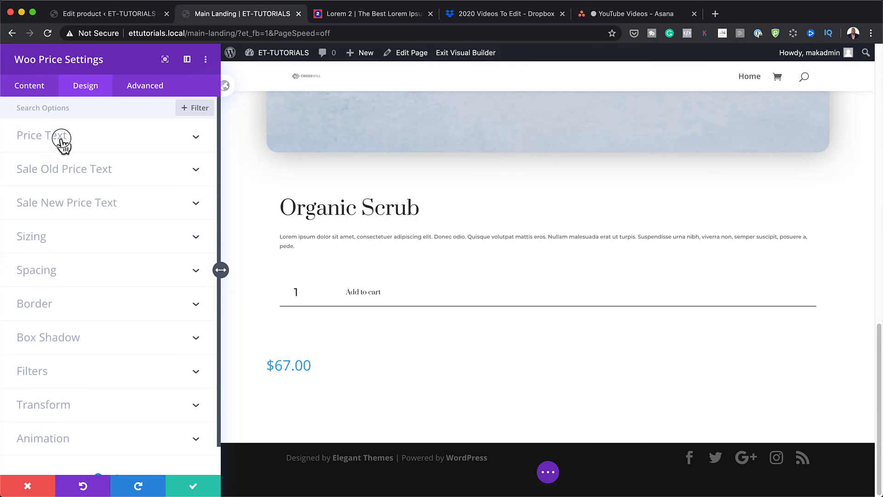
pyautogui.click(61, 140)
pyautogui.click(65, 178)
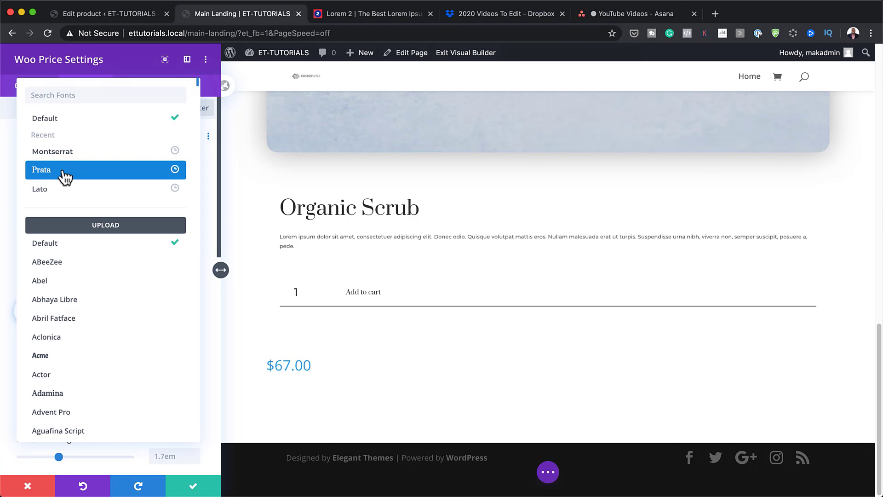
pyautogui.click(68, 152)
pyautogui.click(59, 224)
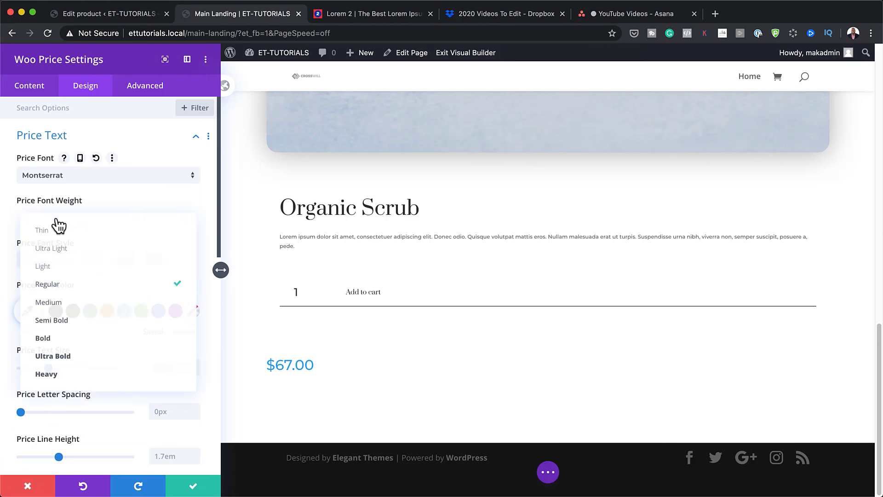
pyautogui.click(71, 274)
pyautogui.scroll(-3, 69, 274)
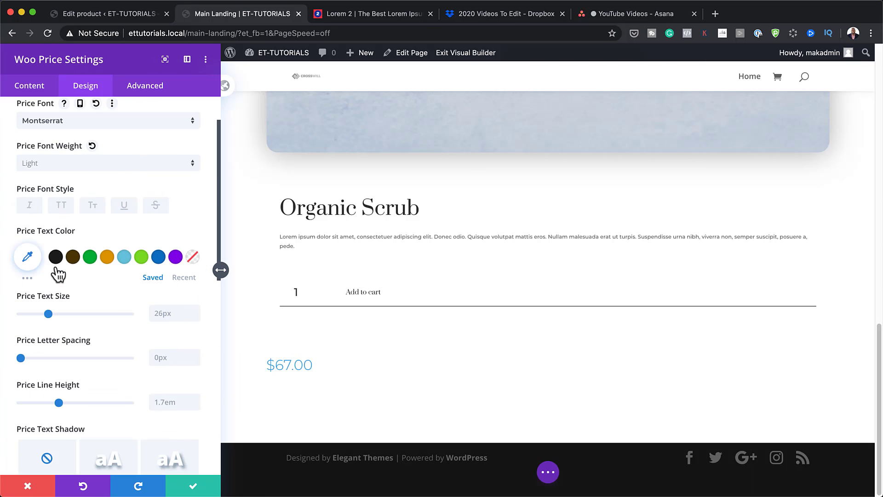
# Set the price text's color to #333333, its size to 2vw and its line height to 1.8em.
pyautogui.click(27, 257)
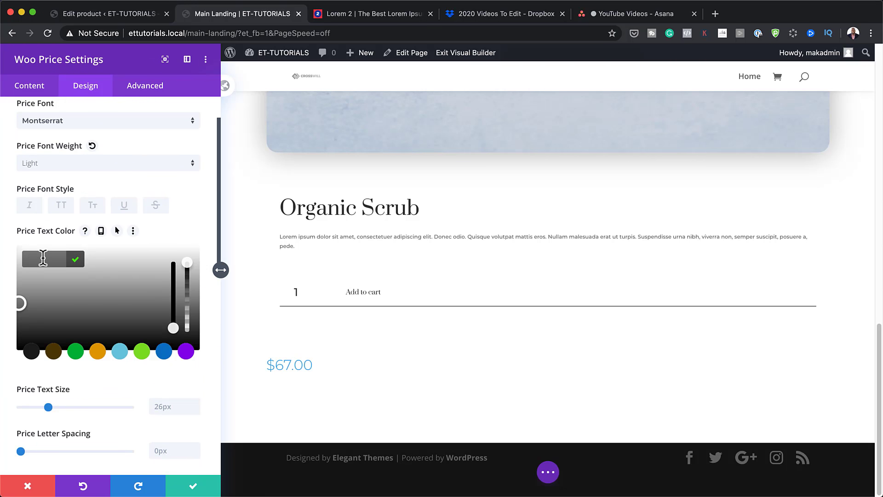
pyautogui.write('#333333')
pyautogui.scroll(-1, 140, 412)
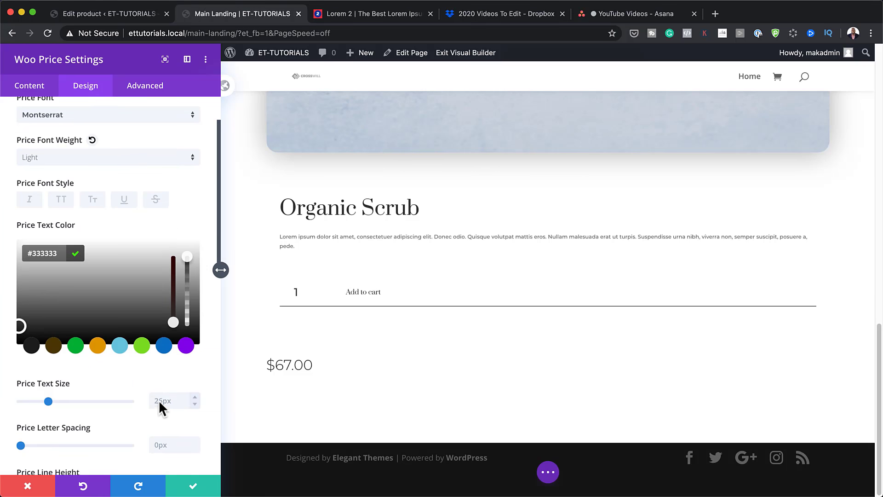
pyautogui.click(165, 405)
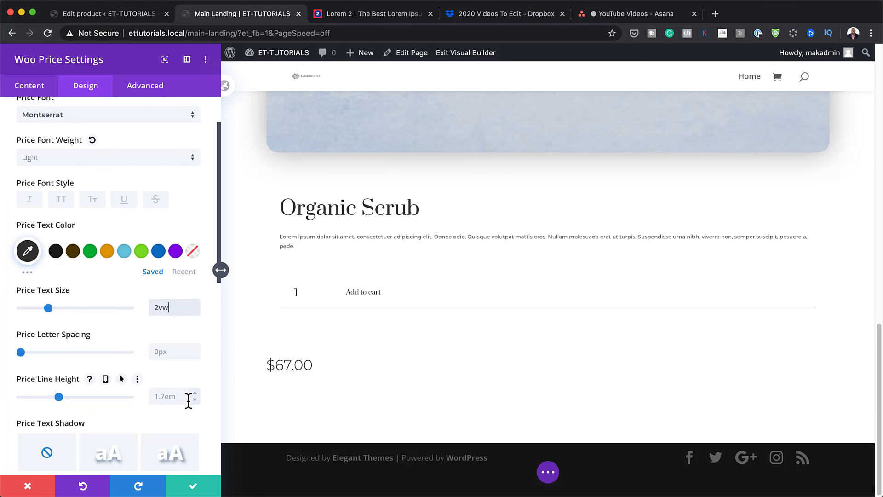
pyautogui.write('2vw')
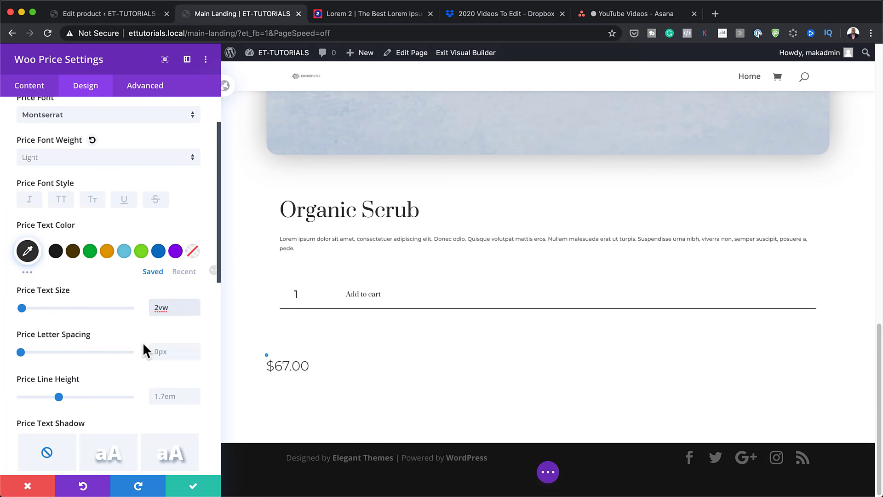
pyautogui.scroll(-1, 136, 359)
pyautogui.click(197, 382)
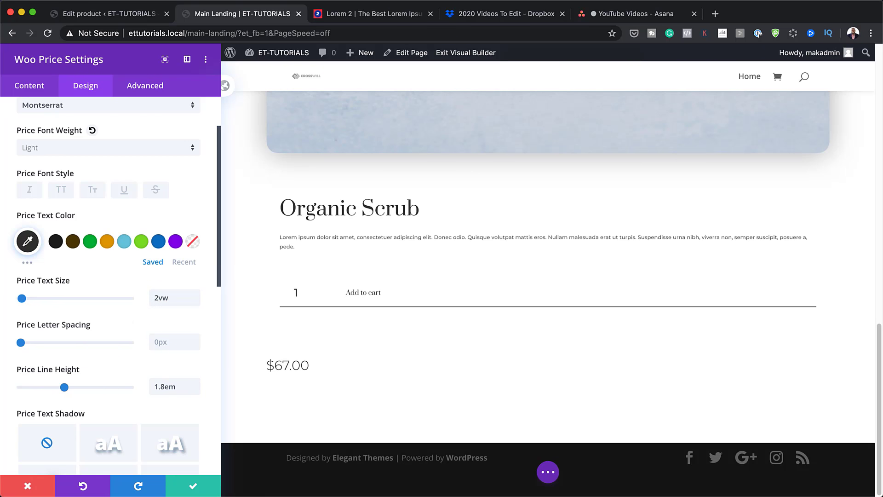
# Set the Woo Price module's margin to 5vw at the bottom and 2vw on the left and right, and save its settings.
pyautogui.scroll(-10, 98, 347)
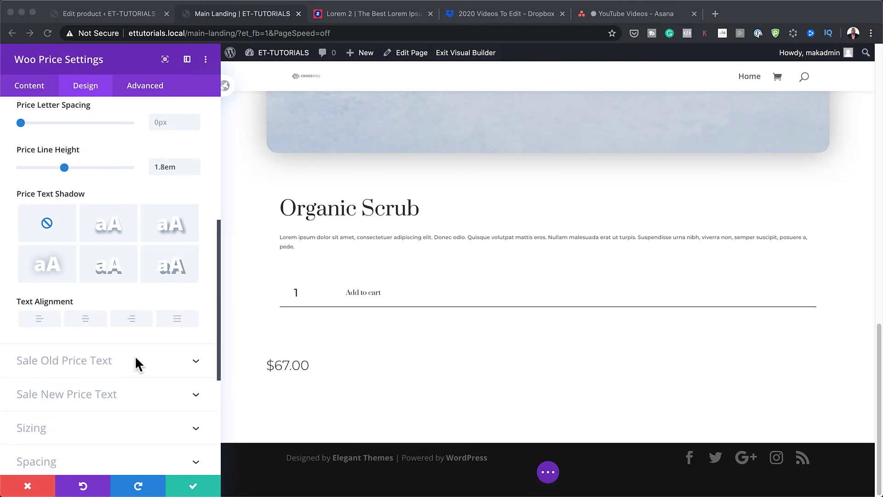
pyautogui.scroll(-2, 135, 358)
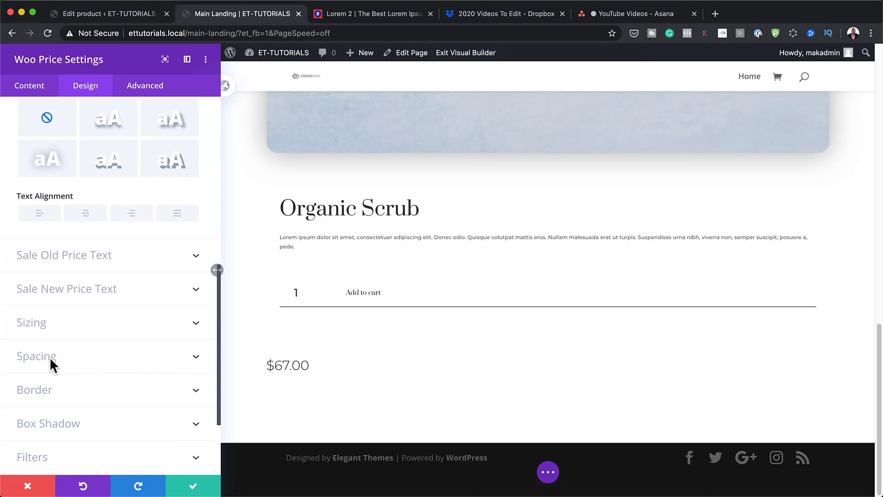
pyautogui.click(50, 356)
pyautogui.click(79, 165)
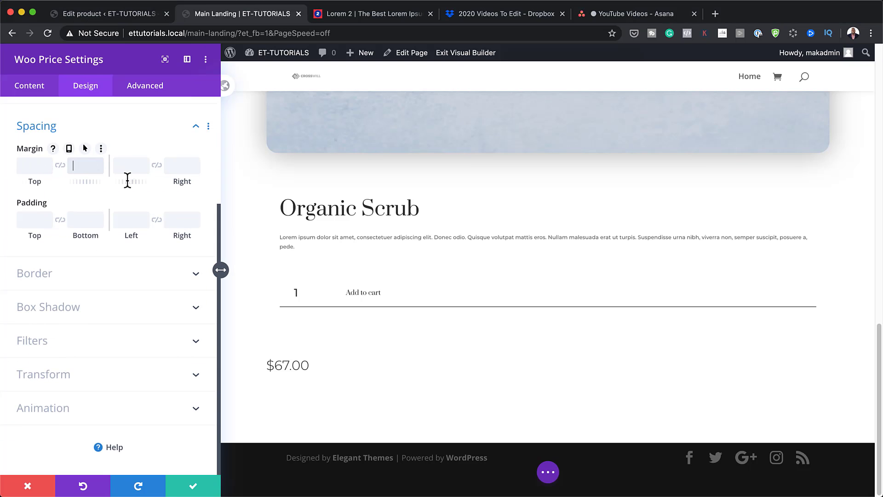
pyautogui.write('5vw')
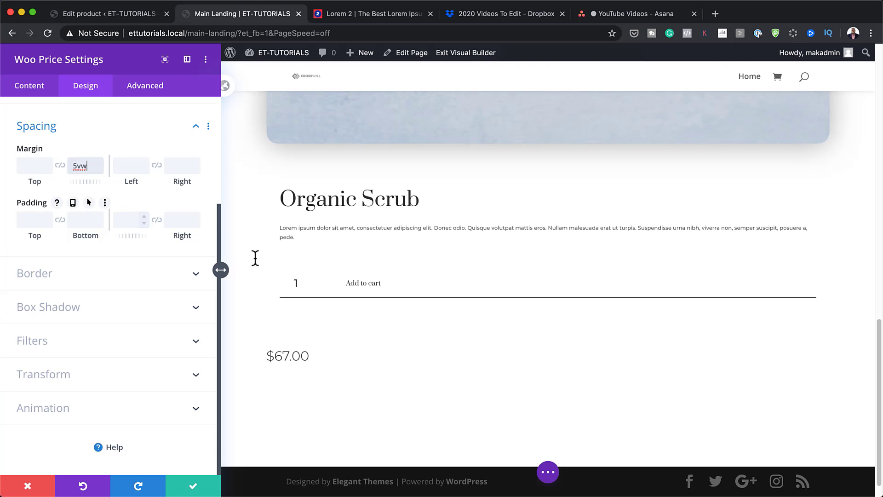
pyautogui.press('super+Tab')
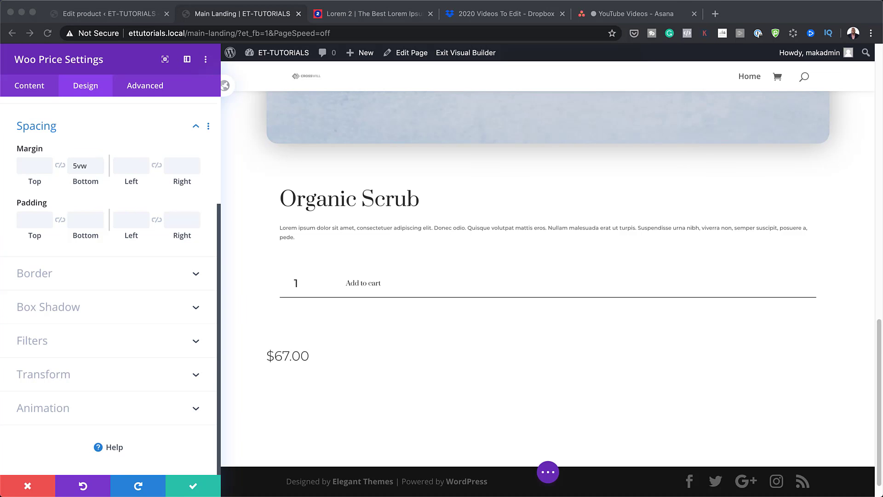
pyautogui.click(129, 168)
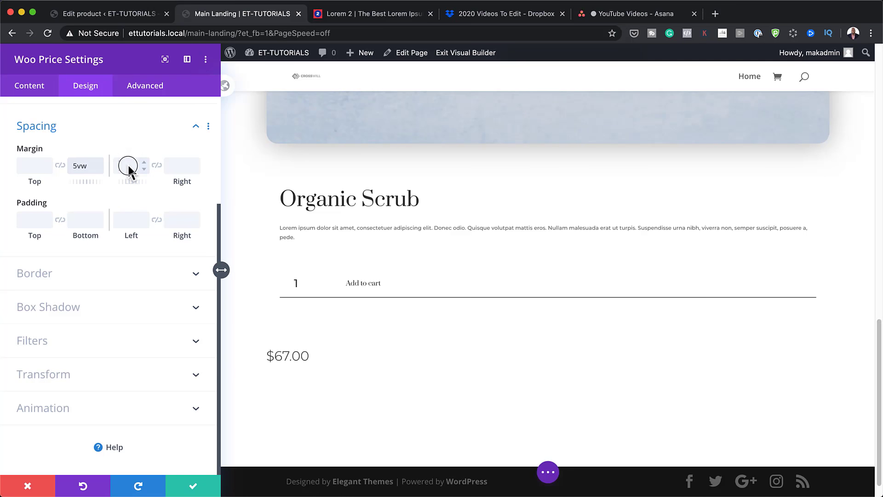
pyautogui.click(157, 166)
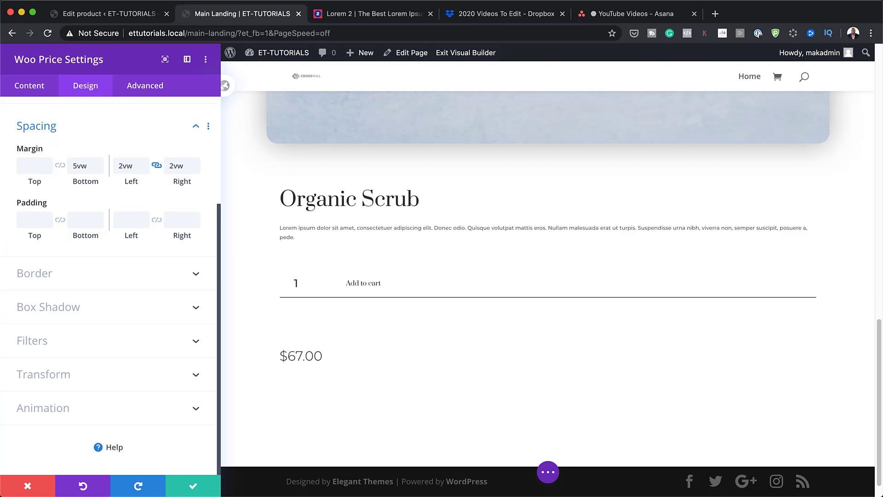
pyautogui.click(193, 488)
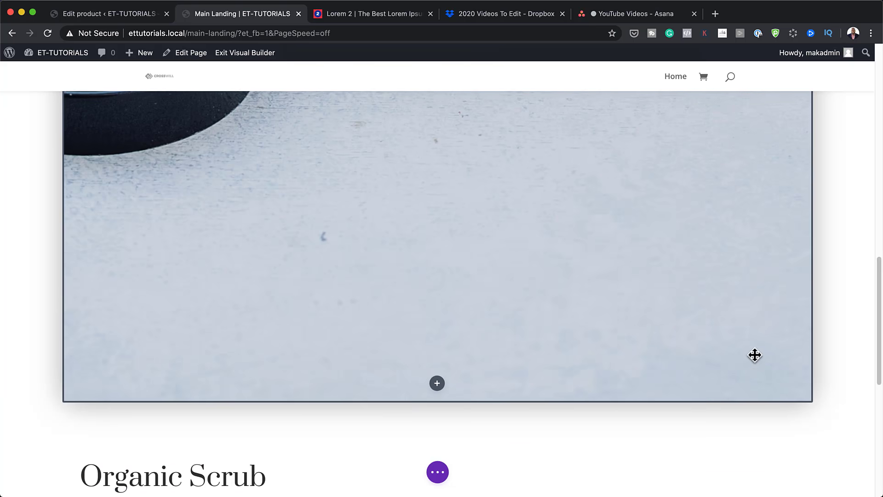
# Duplicate the row's product column twice to make three columns and save the row settings.
pyautogui.scroll(10, 386, 354)
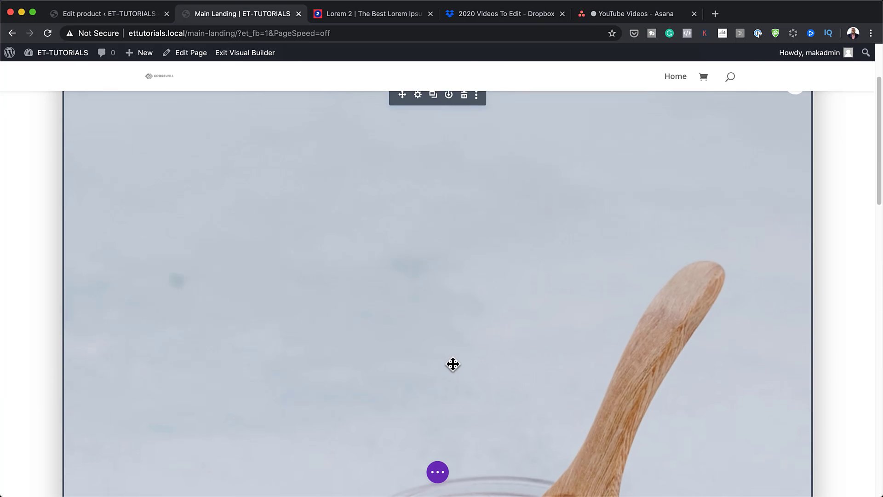
pyautogui.scroll(4, 453, 364)
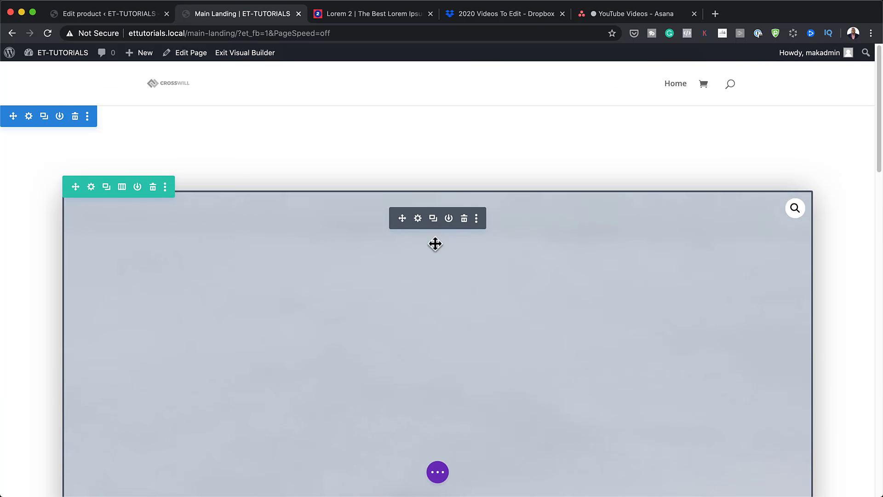
pyautogui.click(92, 188)
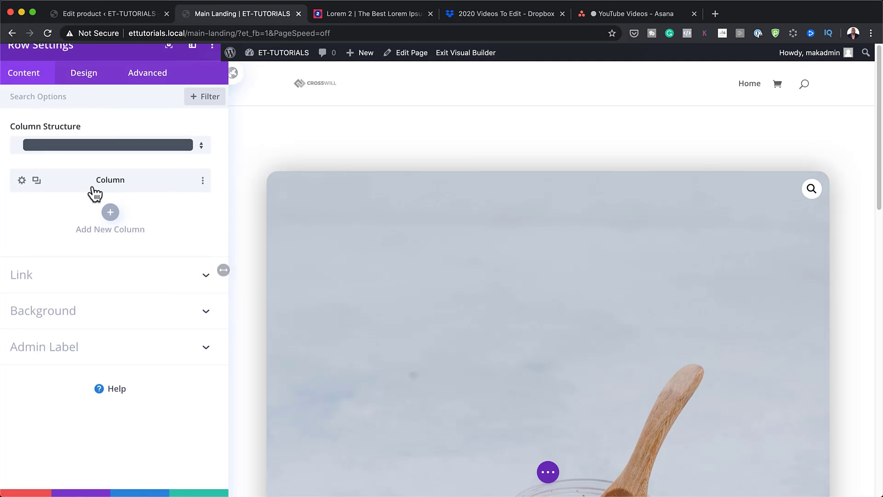
pyautogui.click(42, 187)
pyautogui.click(42, 187)
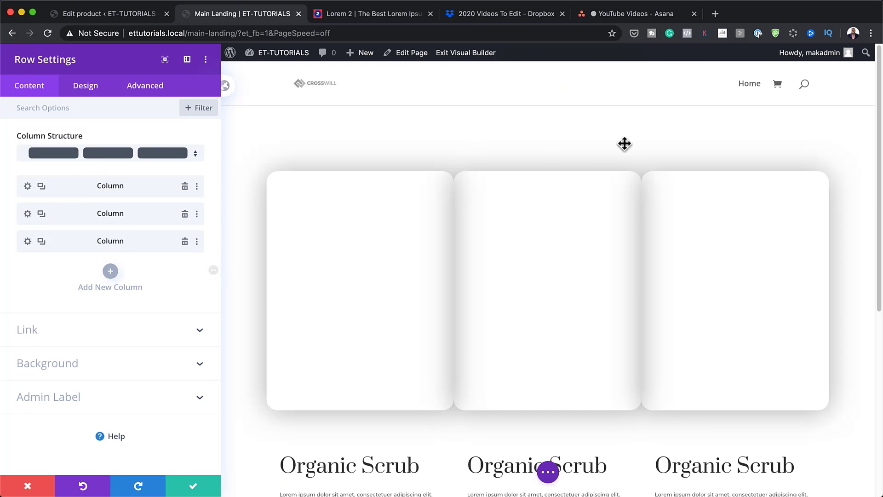
pyautogui.click(192, 486)
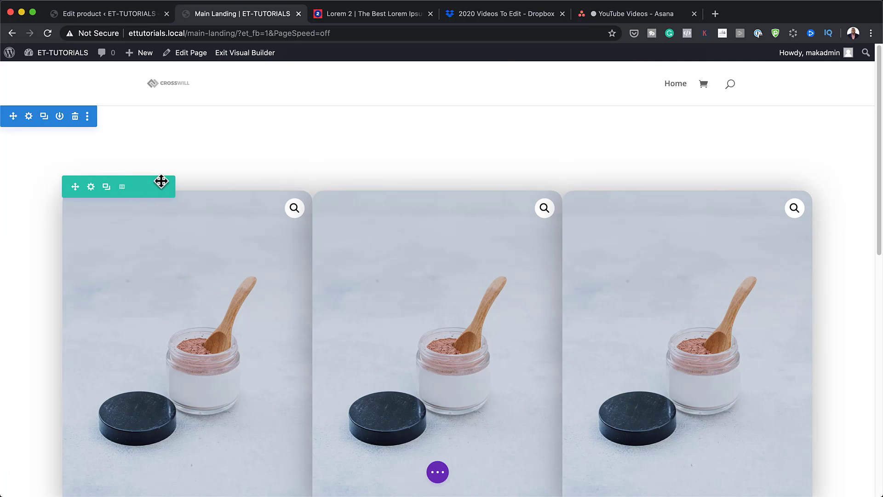
# Change the row's layout to three columns of one quarter, one half and one quarter width.
pyautogui.click(123, 189)
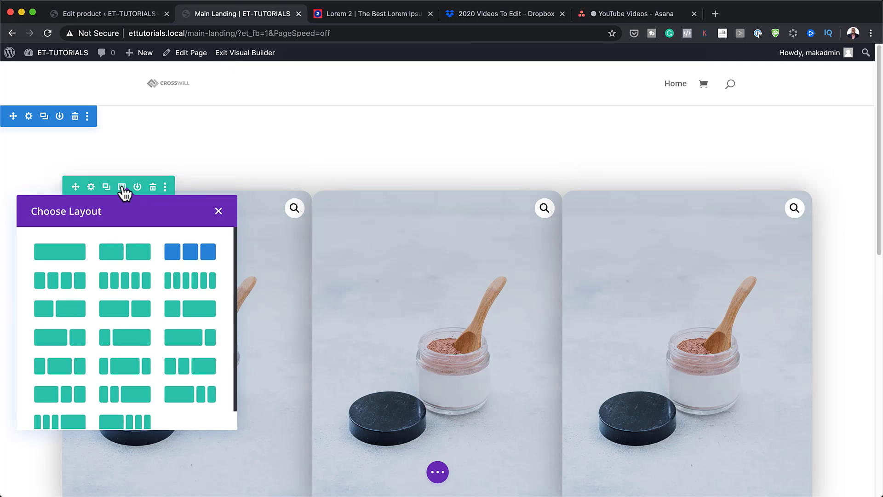
pyautogui.click(64, 374)
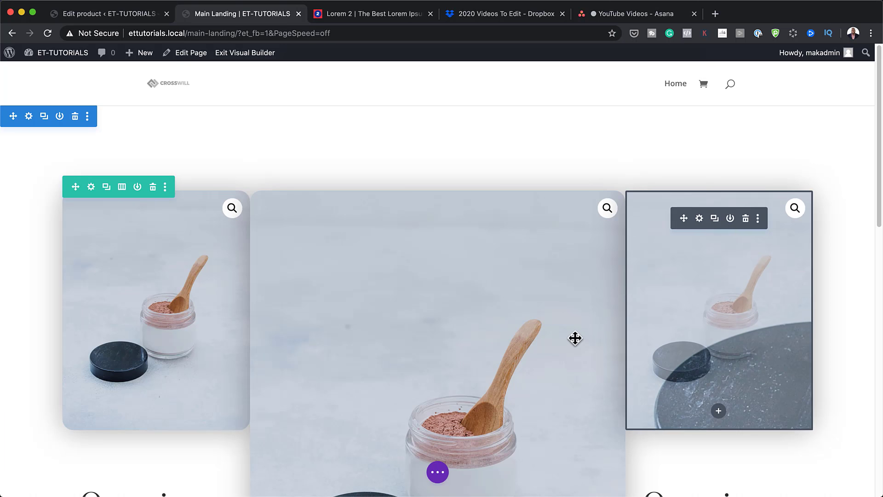
pyautogui.scroll(-8, 576, 338)
pyautogui.scroll(6, 576, 336)
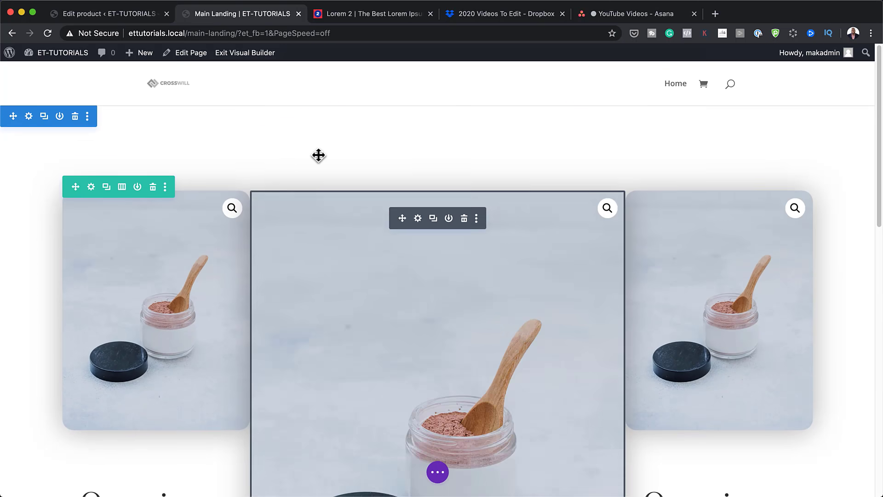
pyautogui.click(122, 14)
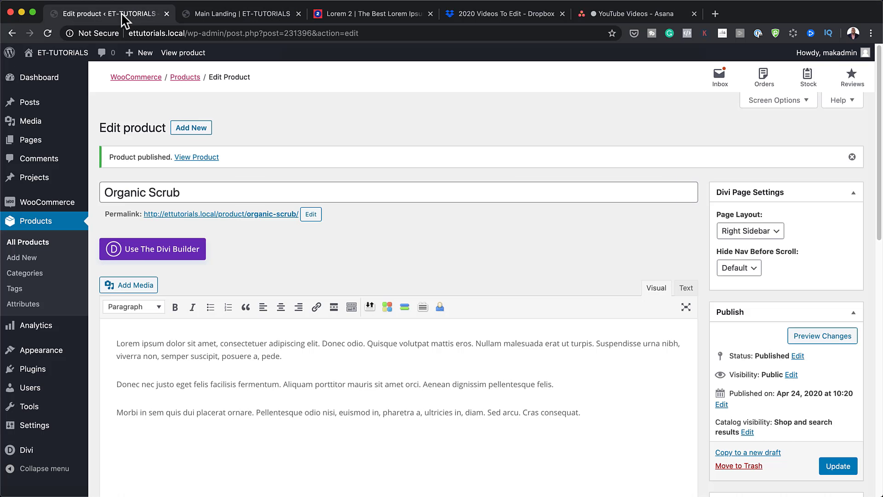
pyautogui.click(264, 14)
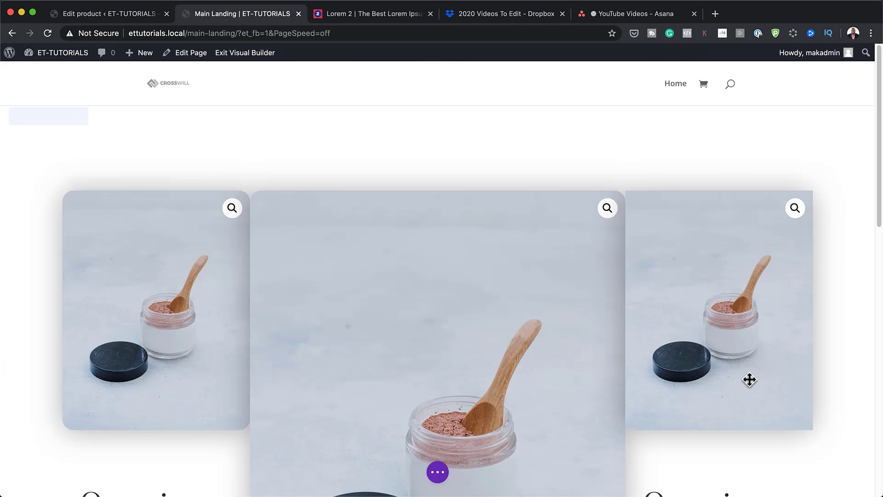
pyautogui.scroll(-5, 743, 376)
pyautogui.scroll(-5, 794, 417)
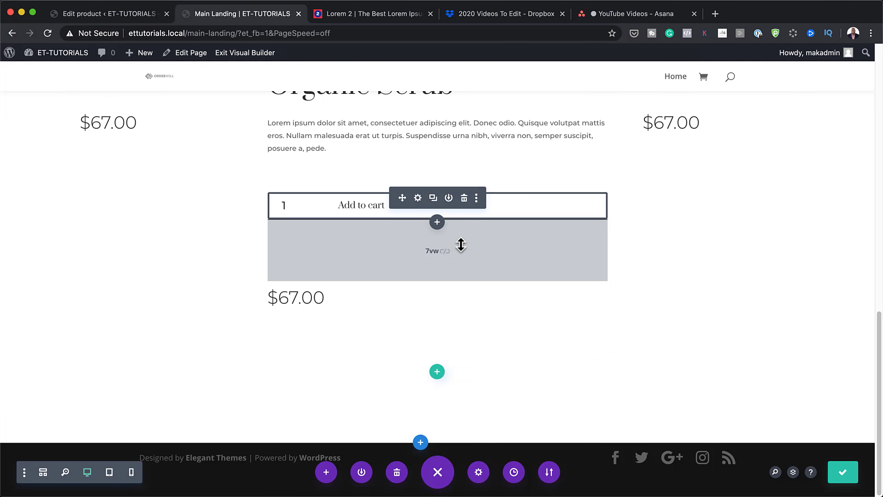
# Update the Organic Scrub product on its edit page and copy its full description text.
pyautogui.click(126, 17)
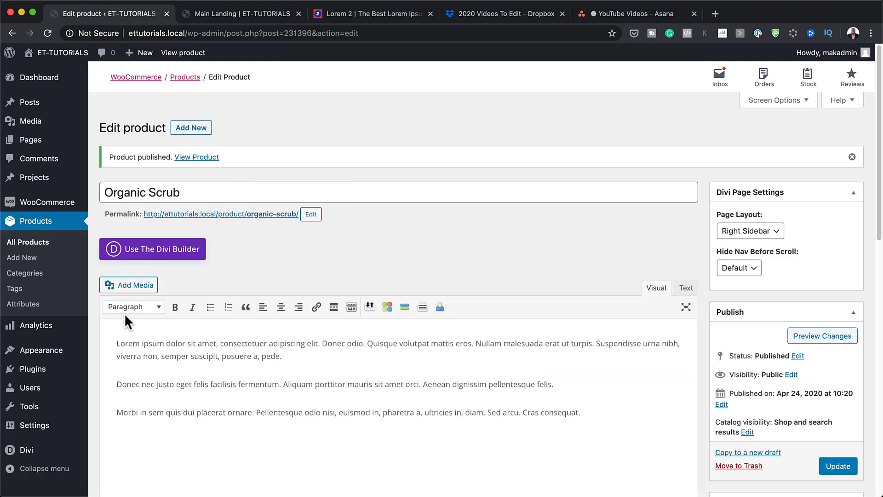
pyautogui.click(849, 468)
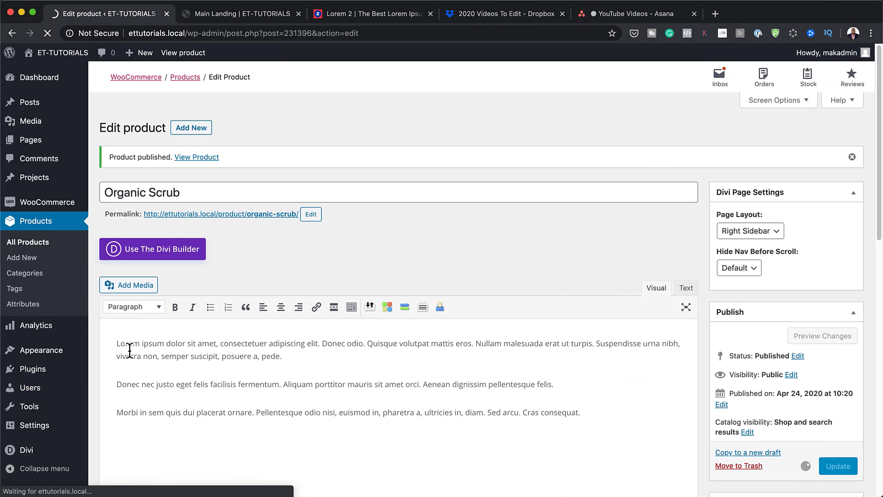
pyautogui.moveTo(117, 341); pyautogui.dragTo(576, 441)
pyautogui.press('super+c')
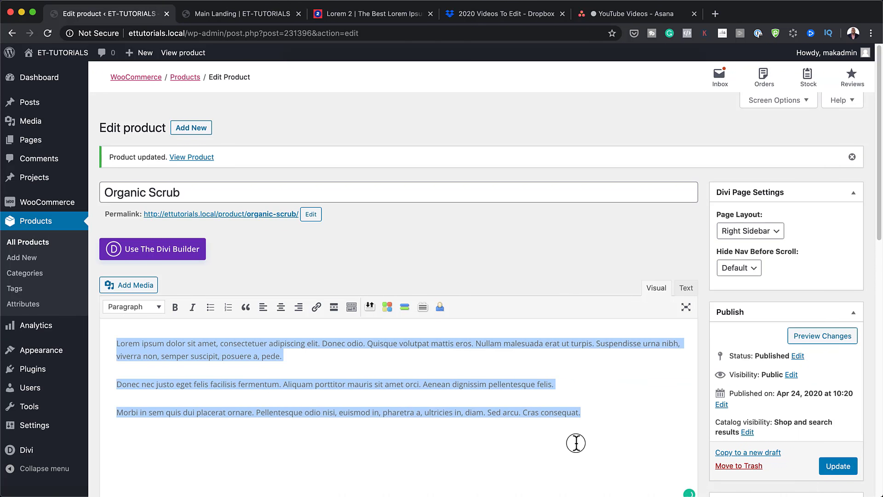
# Start a new product named Gift Basket and paste the copied text as its description.
pyautogui.click(31, 265)
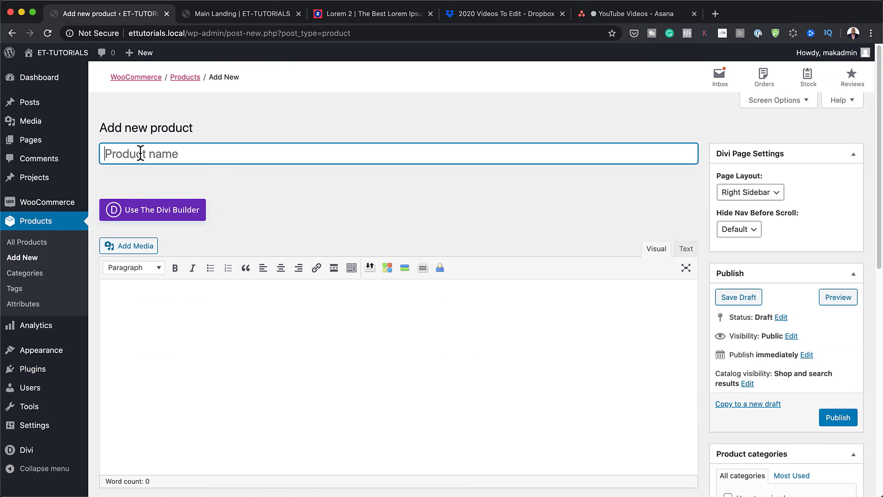
pyautogui.write('Gift Basket')
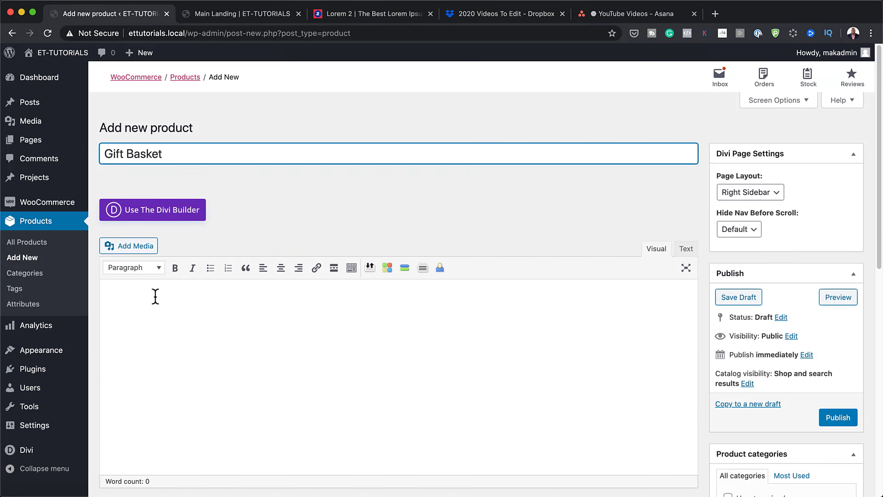
pyautogui.click(154, 297)
pyautogui.press('super+v')
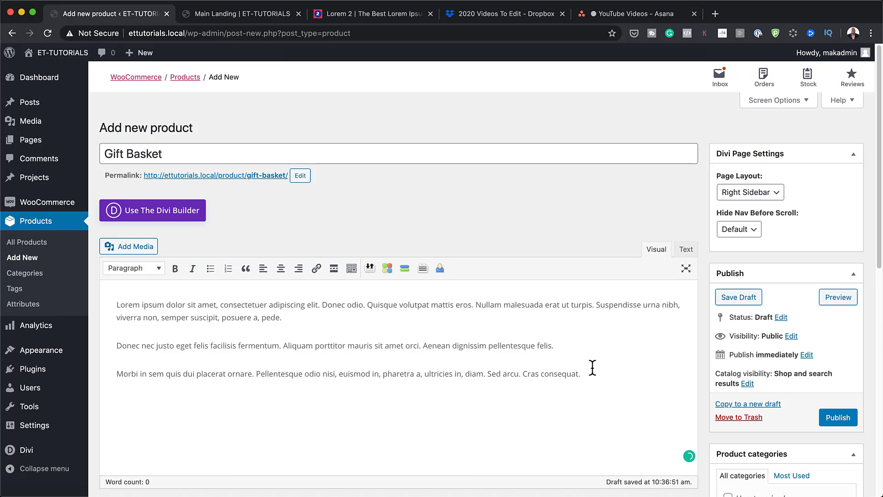
# Set the new product's regular price to 99 and its product image to Image-cosmetics-8.jpg from the media library.
pyautogui.scroll(-4, 460, 368)
pyautogui.click(350, 373)
pyautogui.write('99')
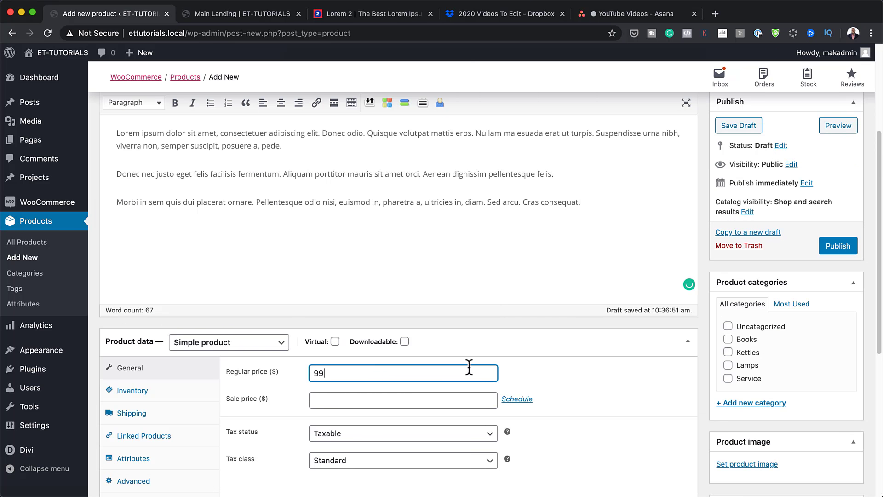
pyautogui.scroll(-2, 772, 432)
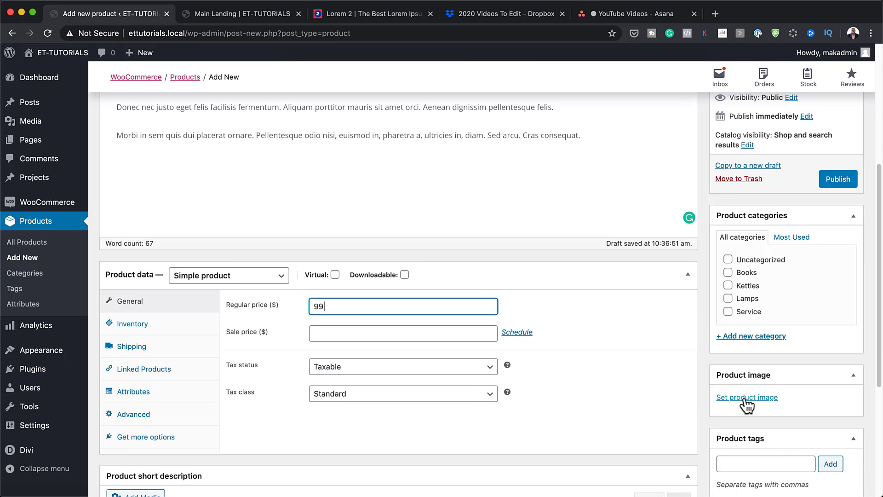
pyautogui.click(747, 398)
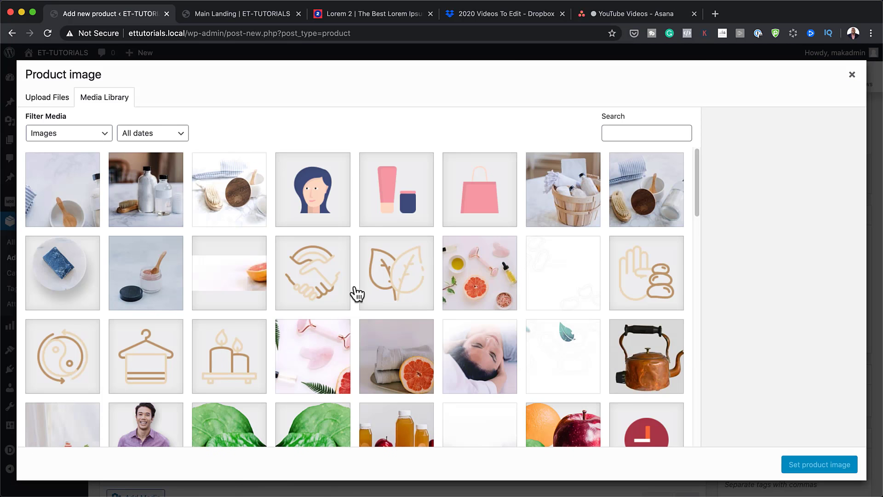
pyautogui.click(579, 197)
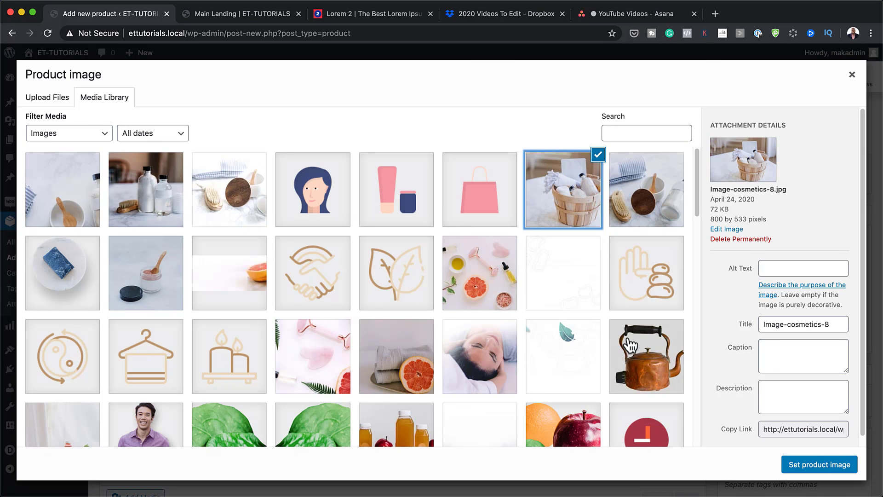
pyautogui.click(813, 465)
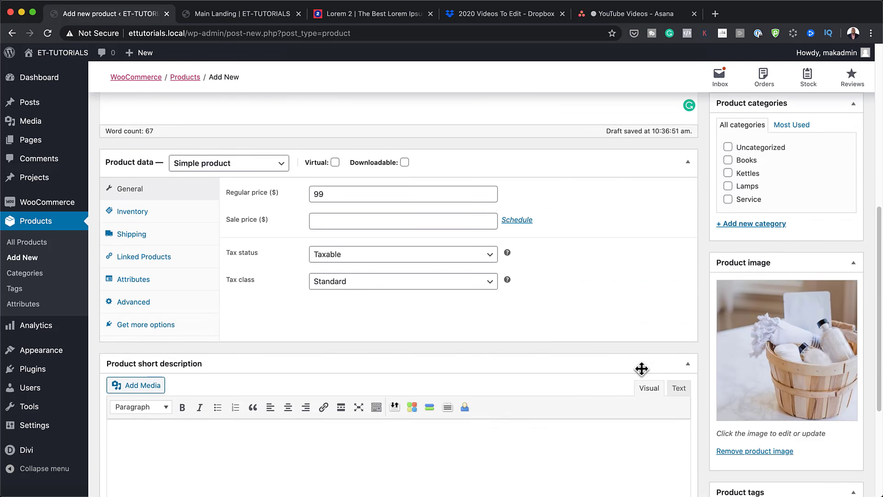
# Publish the Gift Basket product.
pyautogui.scroll(-2, 640, 372)
pyautogui.scroll(8, 758, 242)
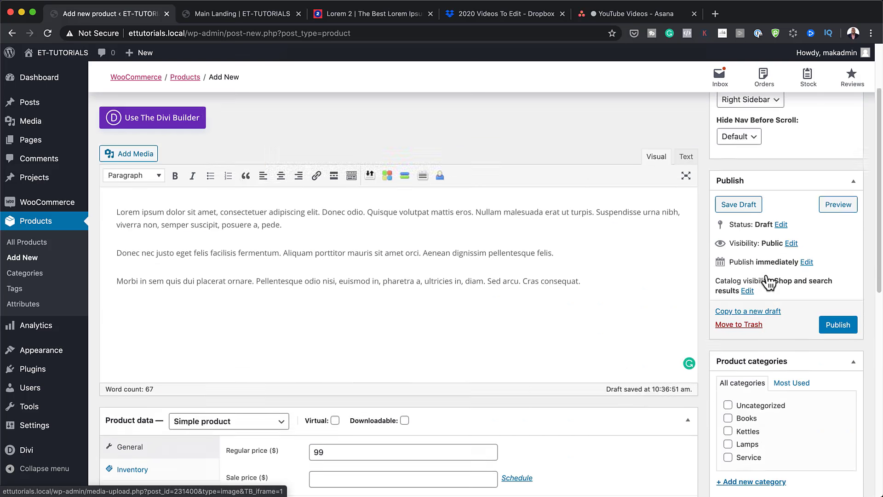
pyautogui.click(837, 417)
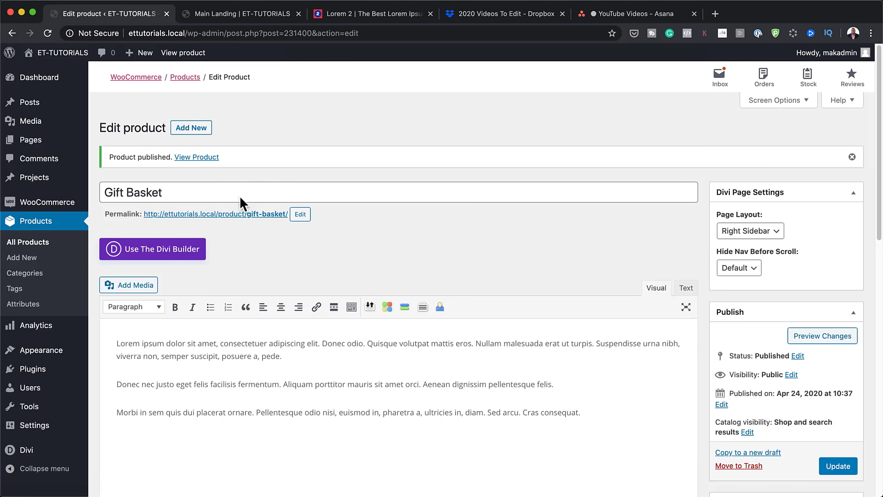
# Start a new product named Soap and paste the copied text as its description.
pyautogui.click(190, 129)
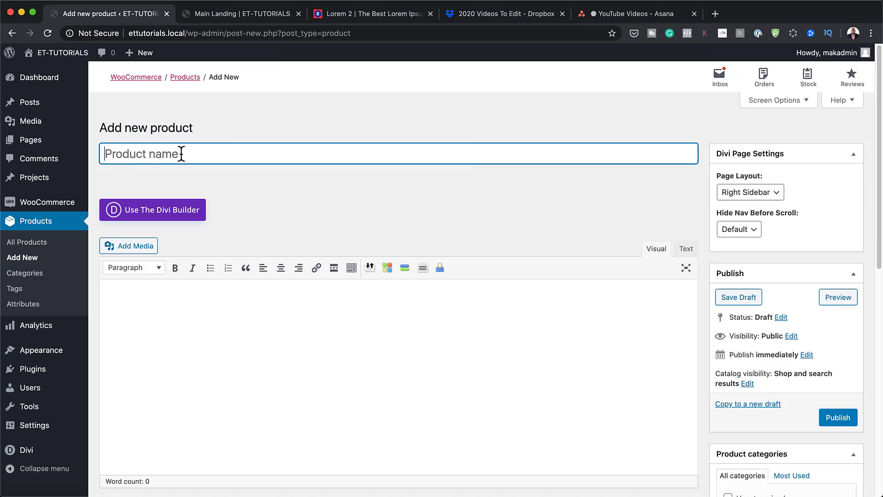
pyautogui.write('Soap')
pyautogui.click(164, 329)
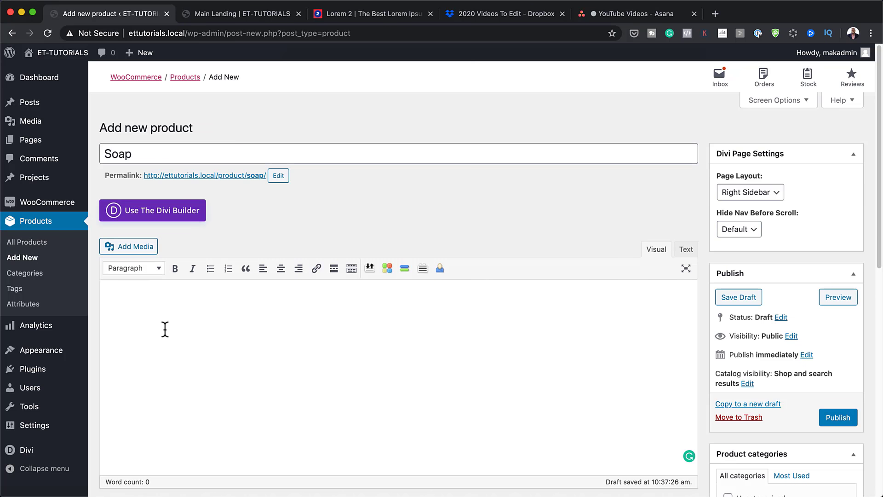
pyautogui.press('super+v')
pyautogui.scroll(-6, 788, 370)
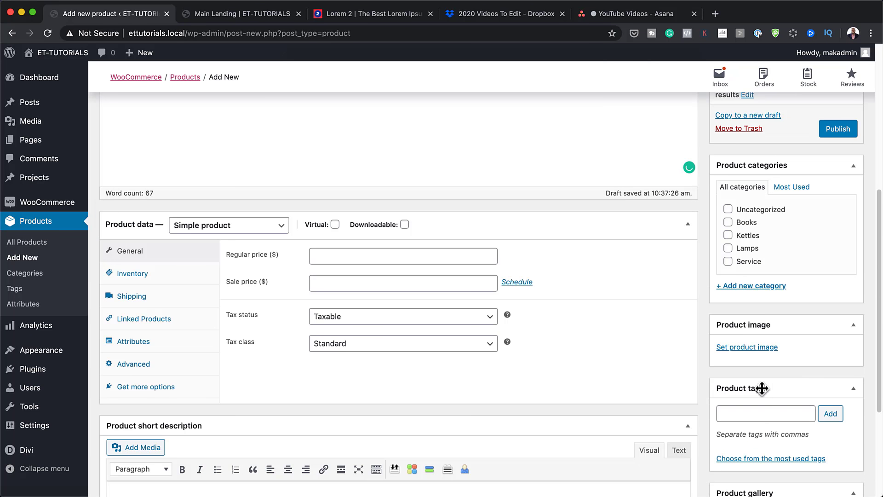
# Set the Soap product's image to Image-cosmetics-6.png from the media library and publish the product.
pyautogui.click(756, 348)
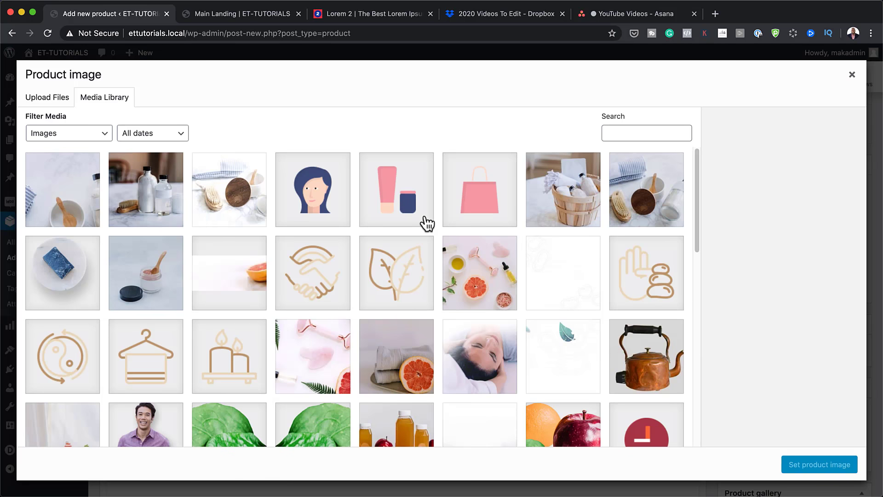
pyautogui.click(54, 264)
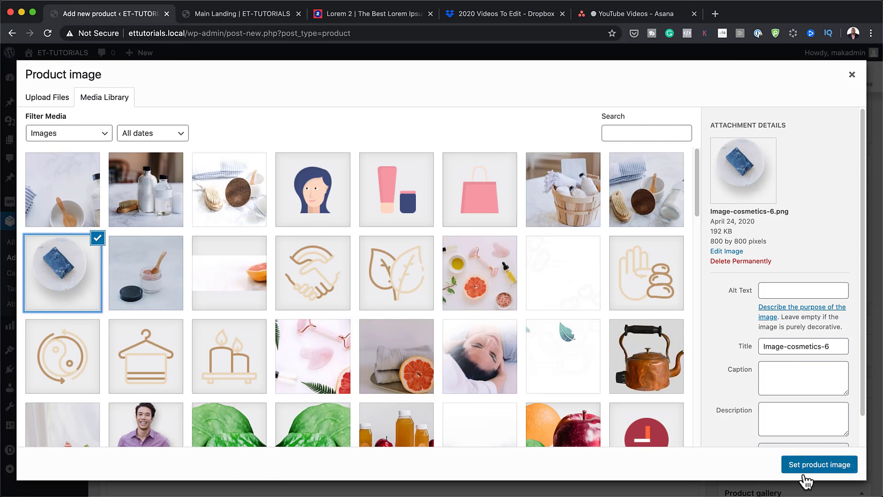
pyautogui.click(828, 465)
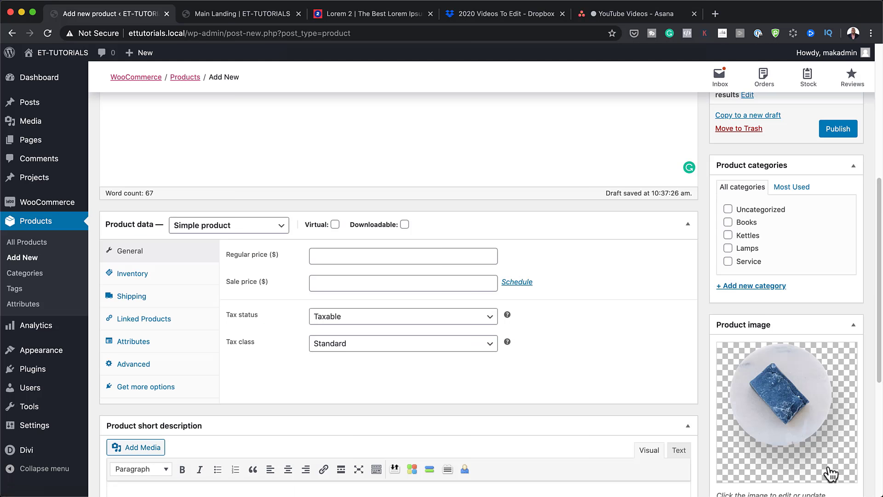
pyautogui.click(837, 128)
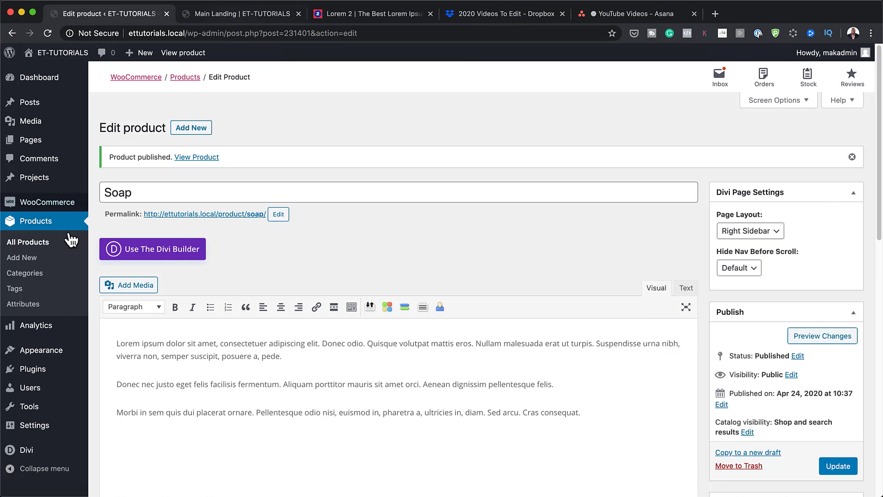
# Reload the Main Landing page in the visual builder and set the middle column's Woo Images module to the Gift Basket product.
pyautogui.click(223, 20)
pyautogui.scroll(3, 267, 345)
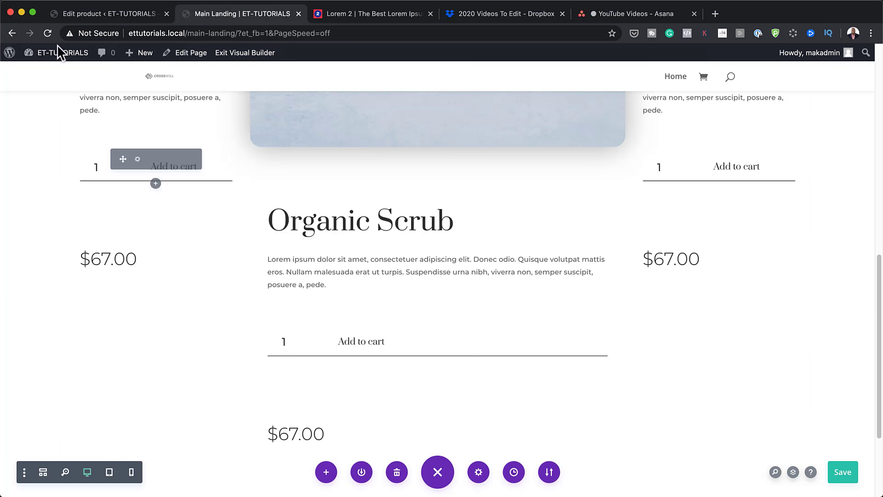
pyautogui.click(47, 33)
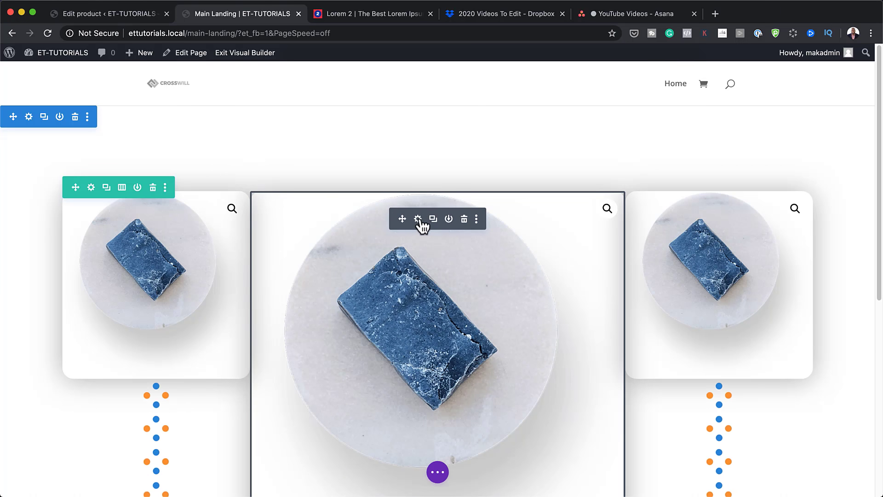
pyautogui.click(418, 220)
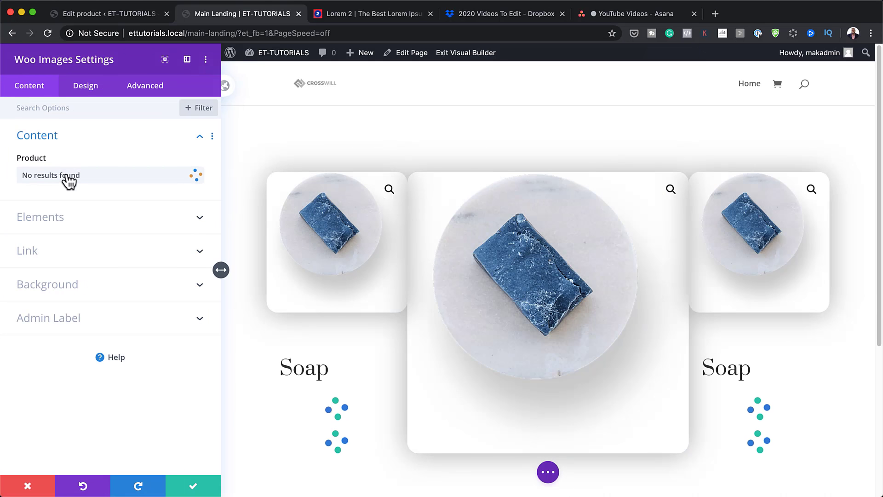
pyautogui.click(98, 176)
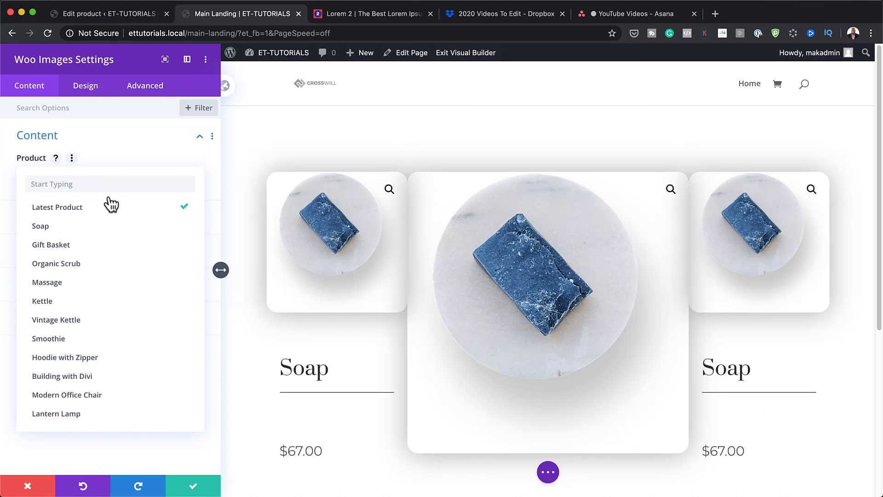
pyautogui.click(70, 246)
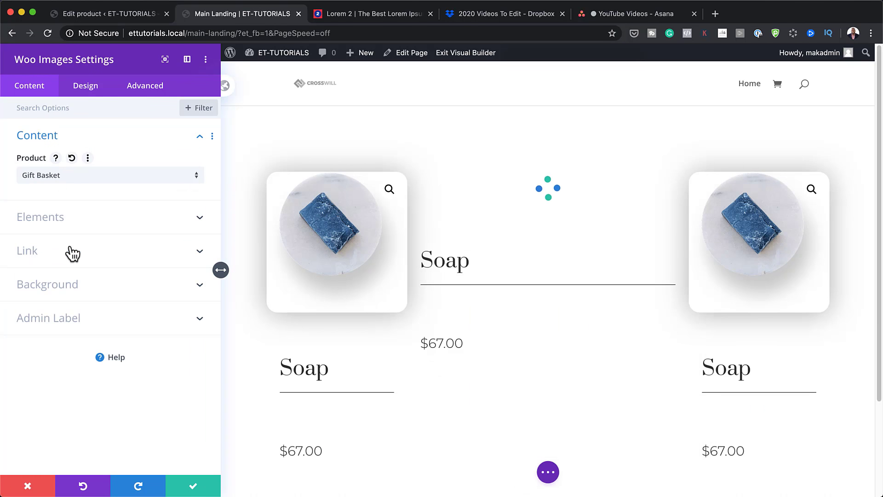
pyautogui.click(195, 486)
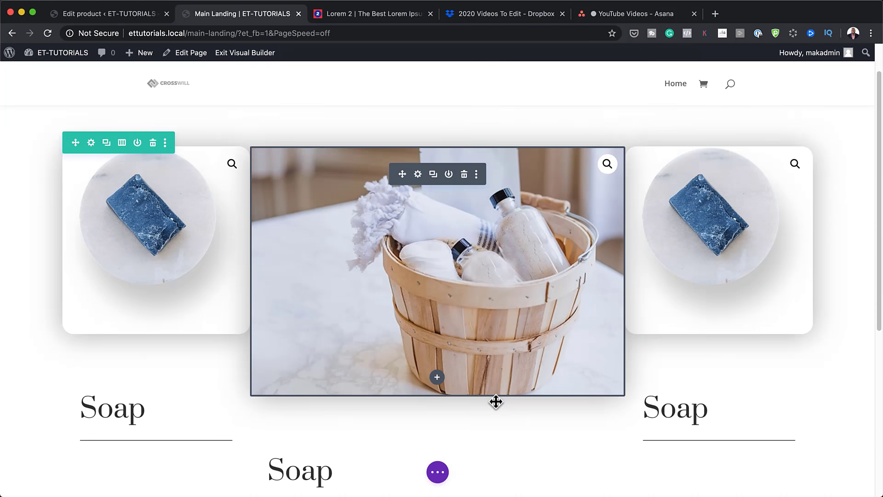
# Set the middle column's Woo Title module to the Gift Basket product and save the module.
pyautogui.scroll(-3, 501, 399)
pyautogui.moveTo(374, 354)
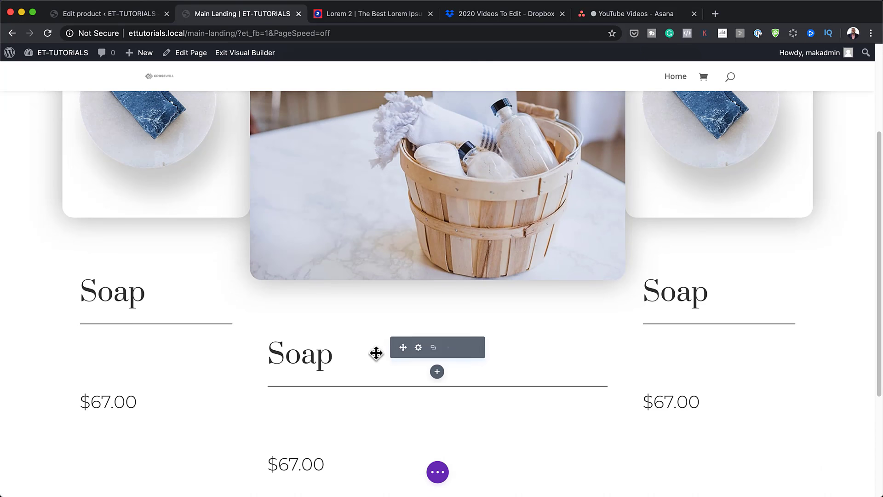
pyautogui.click(418, 348)
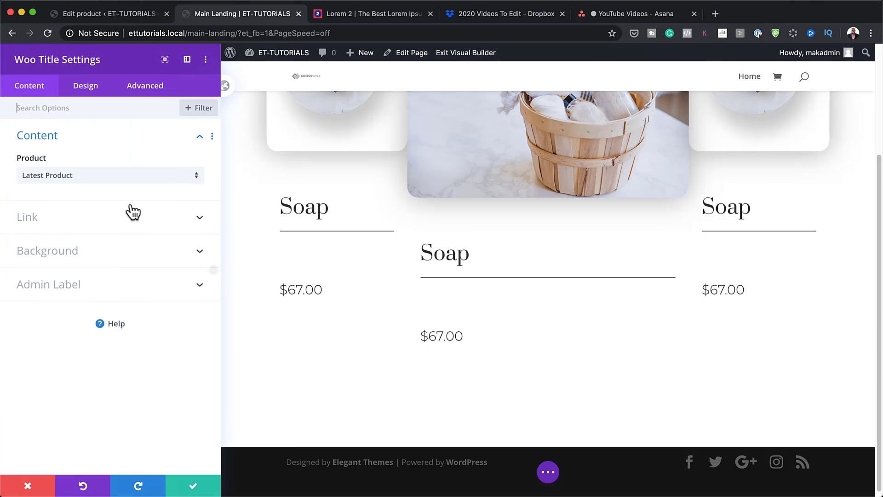
pyautogui.click(115, 177)
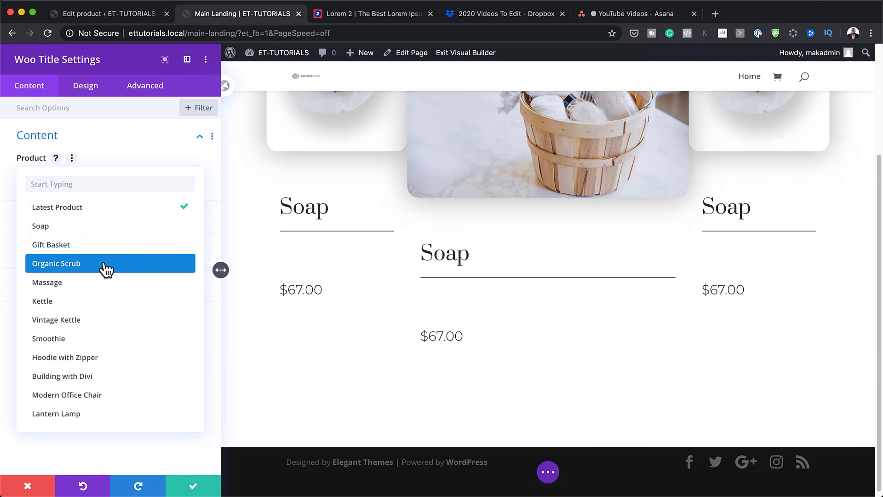
pyautogui.click(95, 246)
pyautogui.click(207, 481)
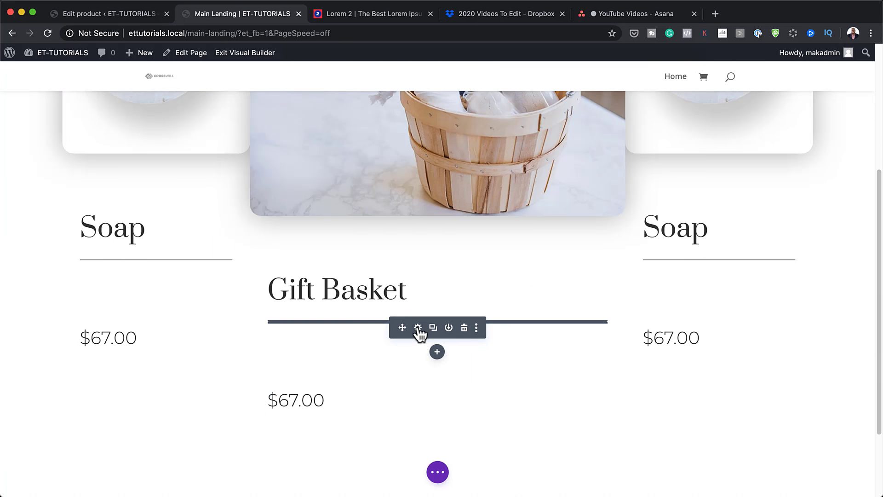
# Set the middle column's Woo Add To Cart module to the Gift Basket product and save the module.
pyautogui.click(417, 327)
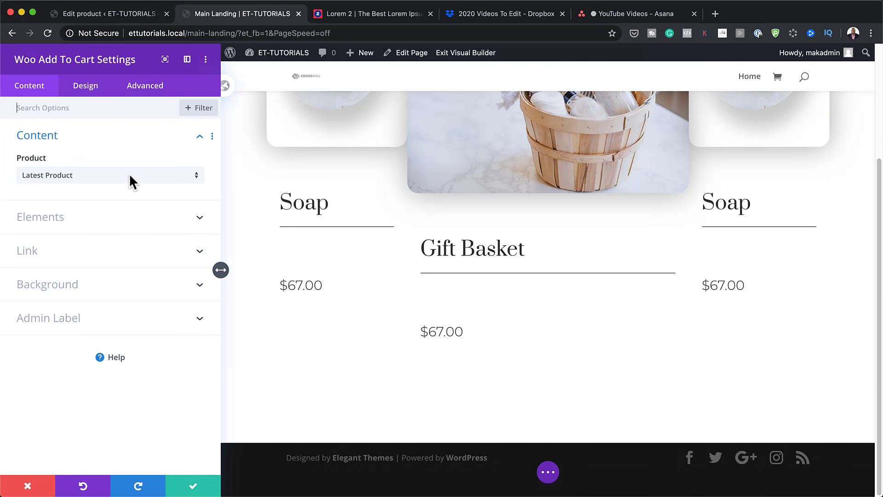
pyautogui.click(129, 173)
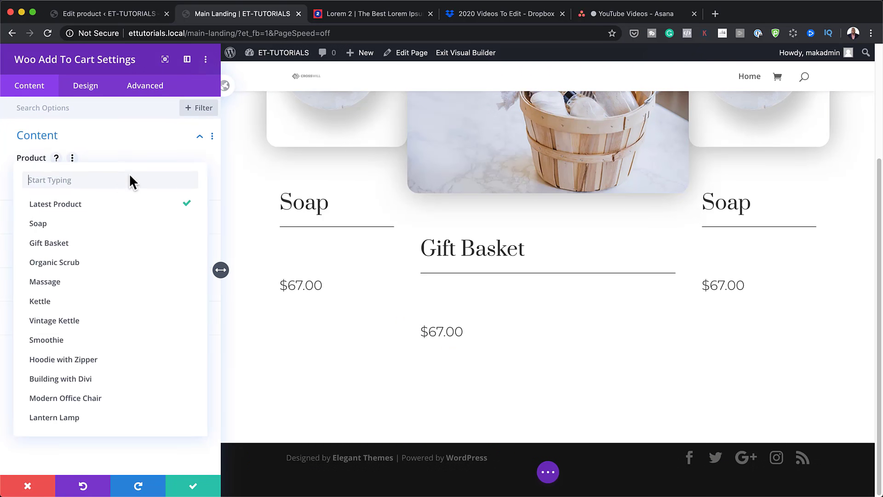
pyautogui.click(119, 247)
pyautogui.click(193, 486)
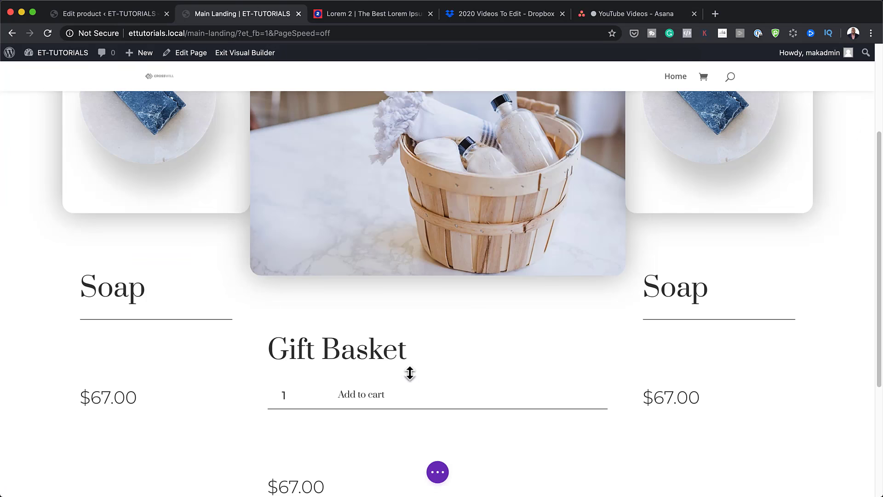
# Set the middle column's Woo Price module to the Gift Basket product and save the module.
pyautogui.scroll(-3, 409, 373)
pyautogui.moveTo(355, 347)
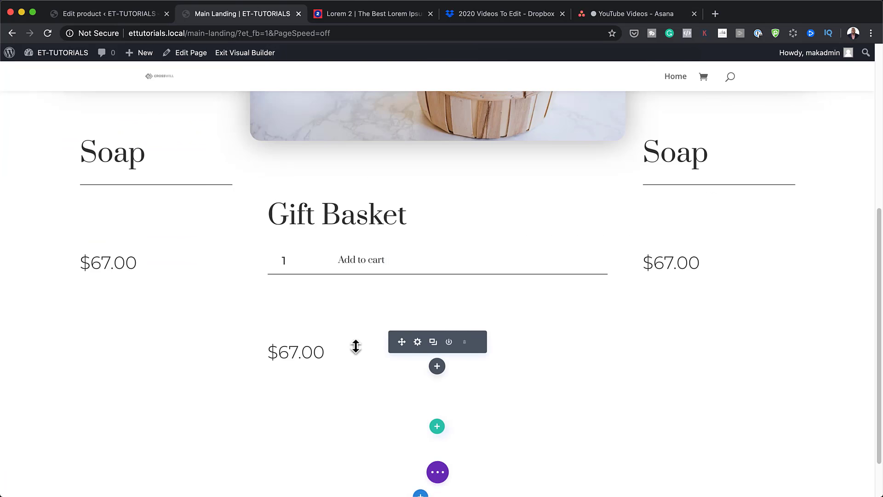
pyautogui.click(417, 342)
pyautogui.click(97, 177)
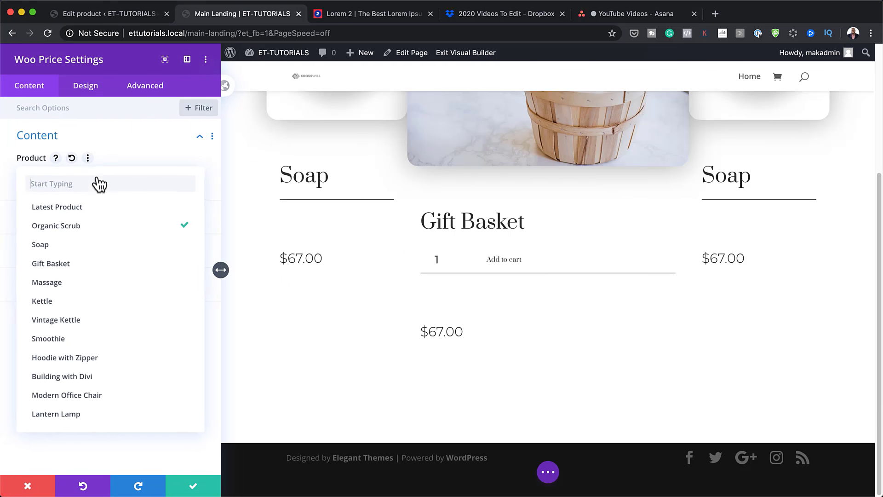
pyautogui.click(107, 266)
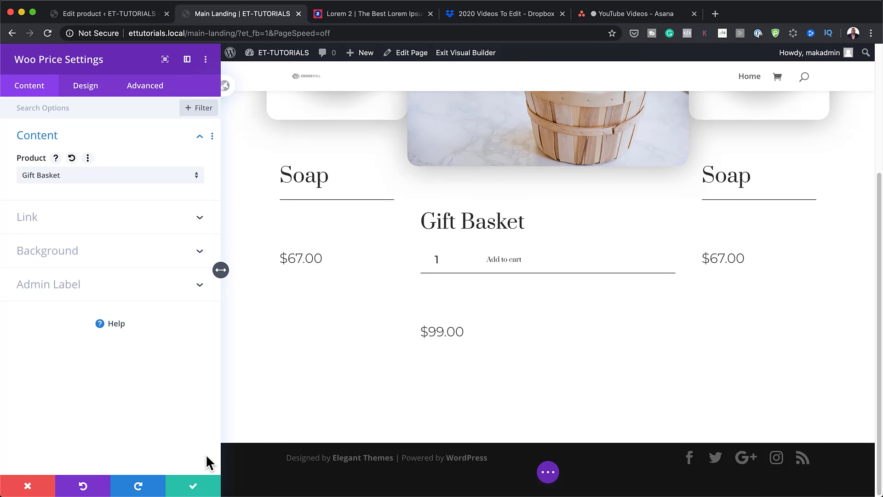
pyautogui.click(194, 485)
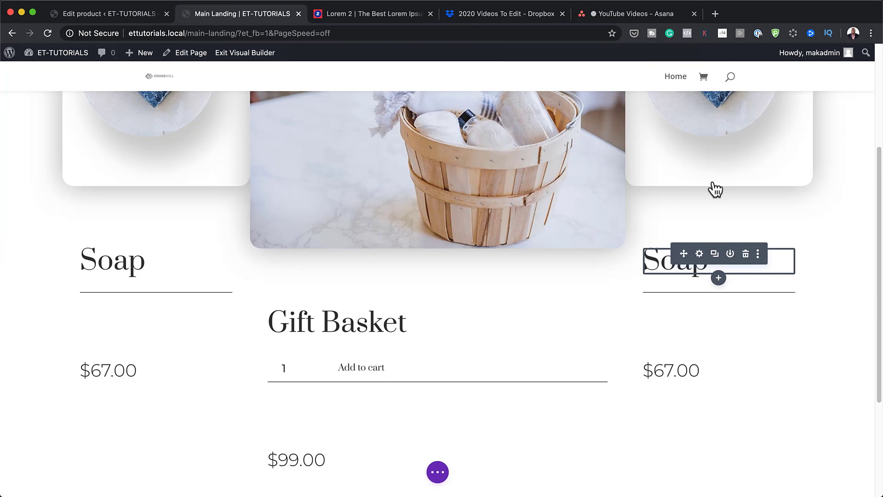
# Set the linked left and right margins of the Gift Basket title module to 5vw and save the module.
pyautogui.moveTo(641, 302)
pyautogui.scroll(2, 483, 348)
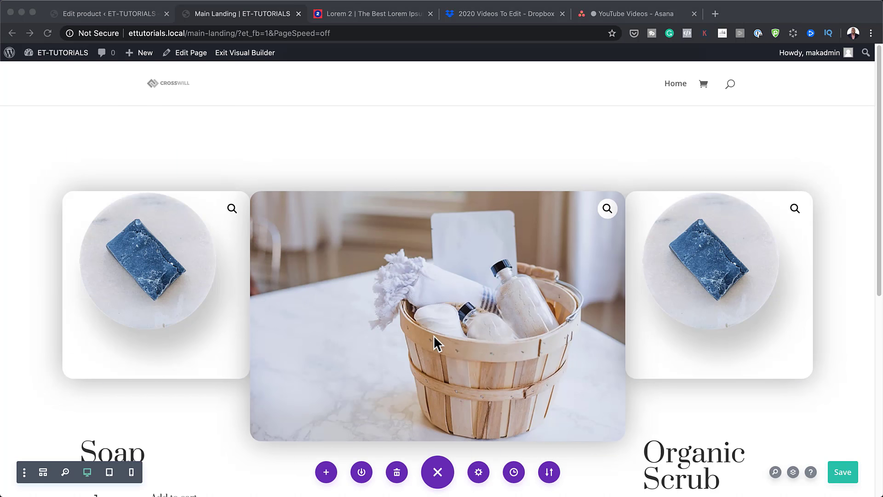
pyautogui.scroll(-8, 498, 335)
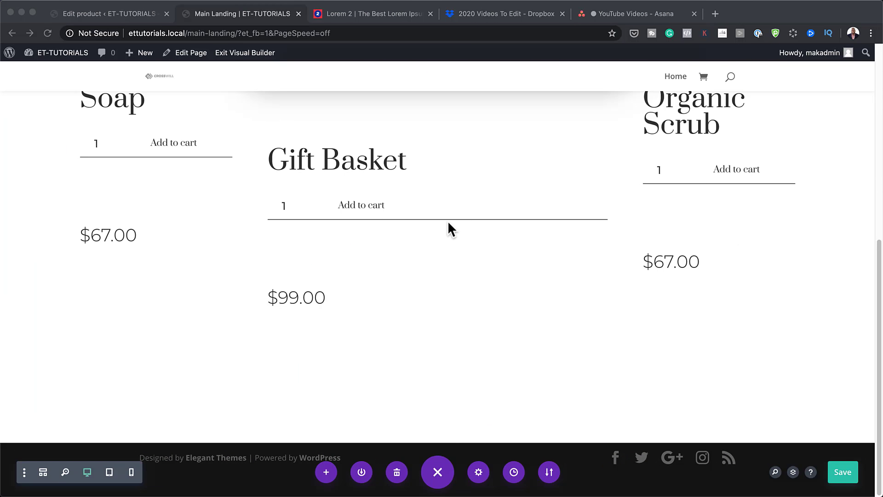
pyautogui.scroll(3, 448, 226)
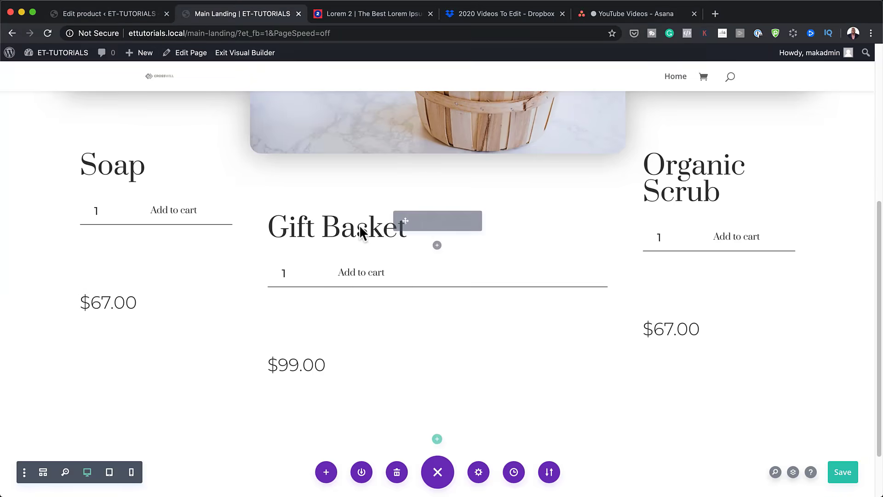
pyautogui.click(418, 222)
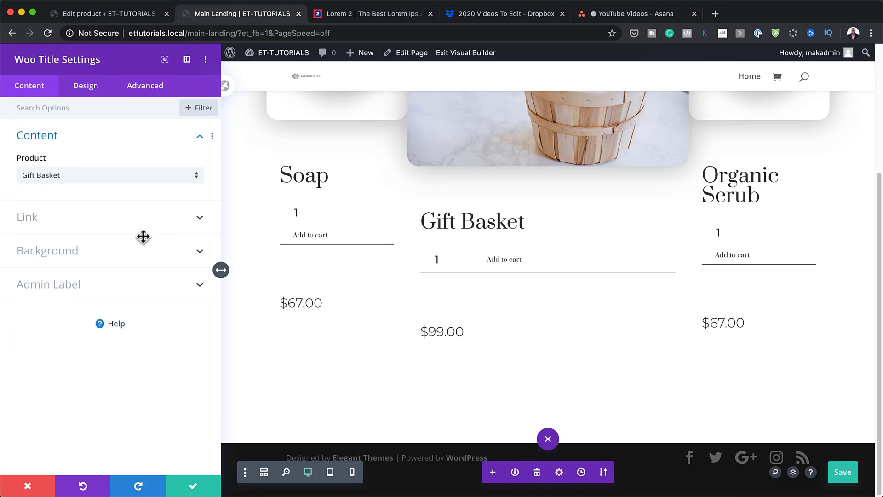
pyautogui.click(87, 91)
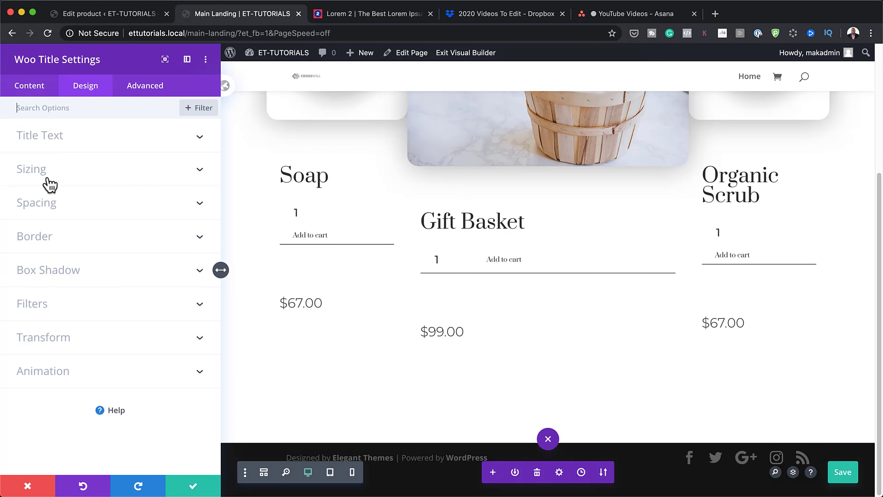
pyautogui.click(39, 202)
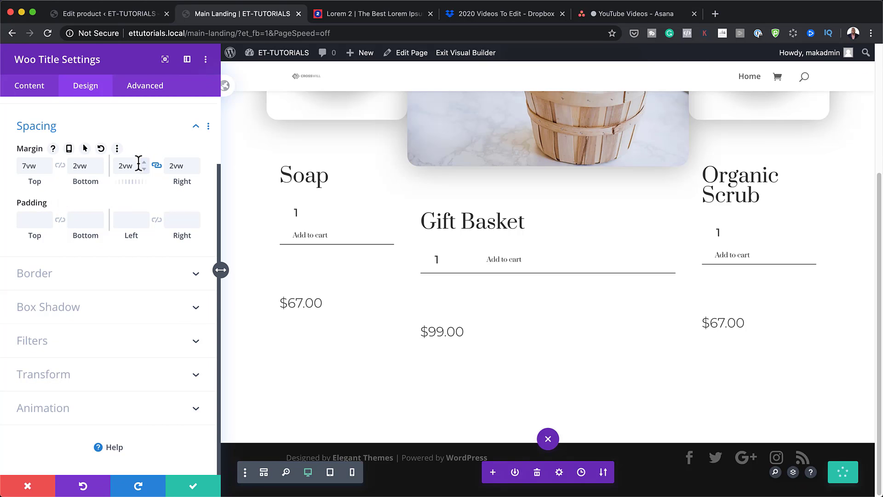
pyautogui.moveTo(143, 166); pyautogui.dragTo(142, 159)
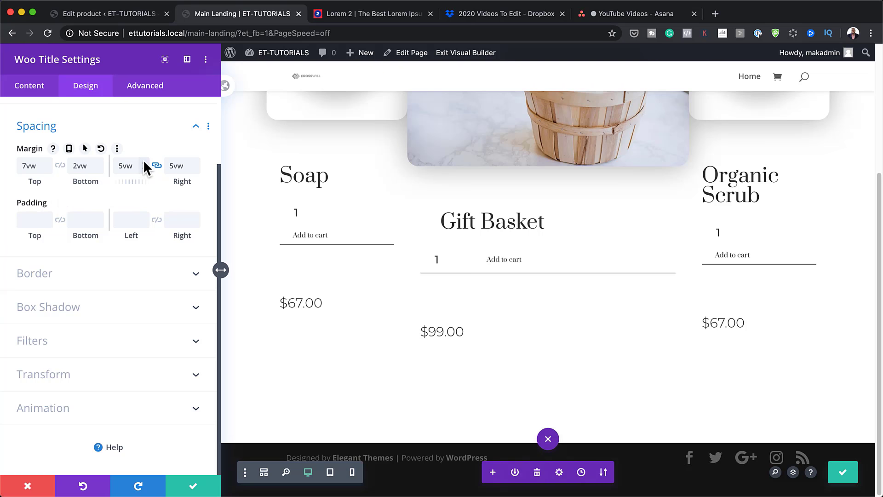
pyautogui.click(191, 486)
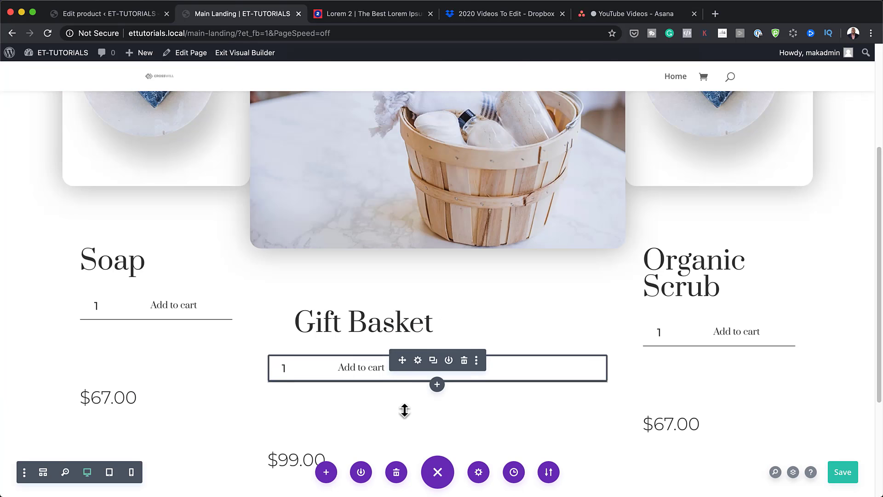
pyautogui.moveTo(368, 376)
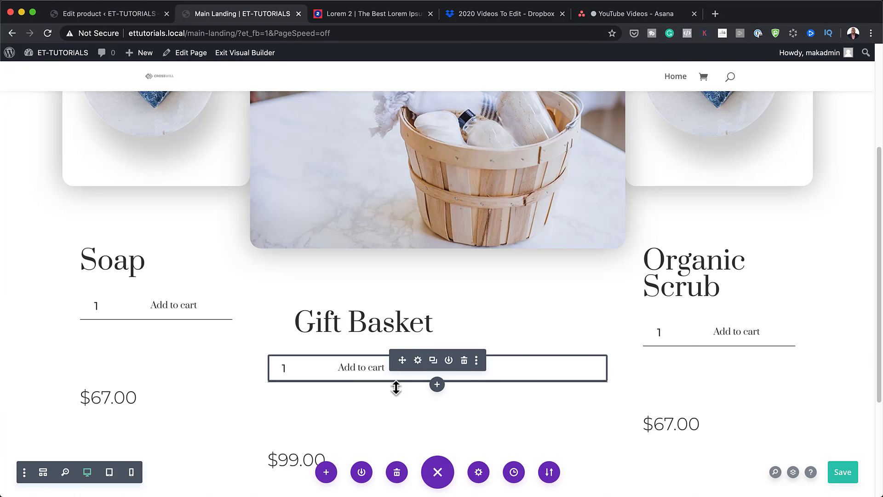
# Set the linked left and right margins of the Gift Basket add-to-cart module to 5vw and save the module.
pyautogui.click(417, 360)
pyautogui.click(92, 85)
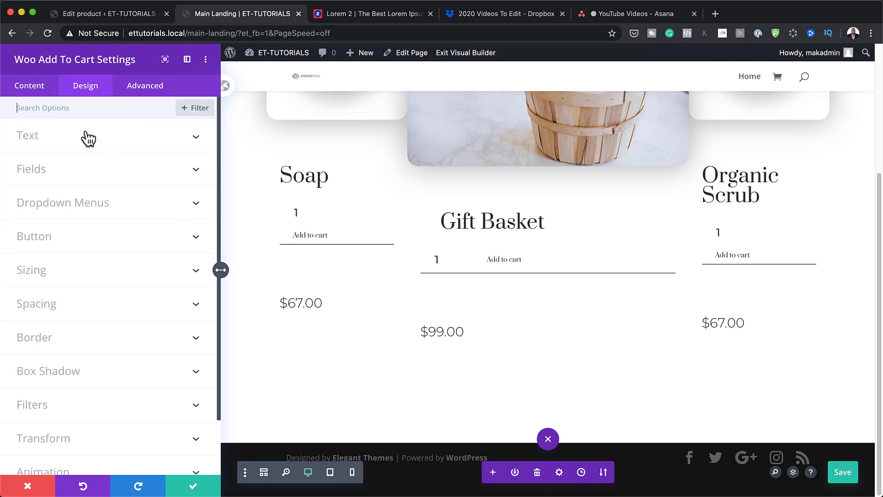
pyautogui.click(53, 307)
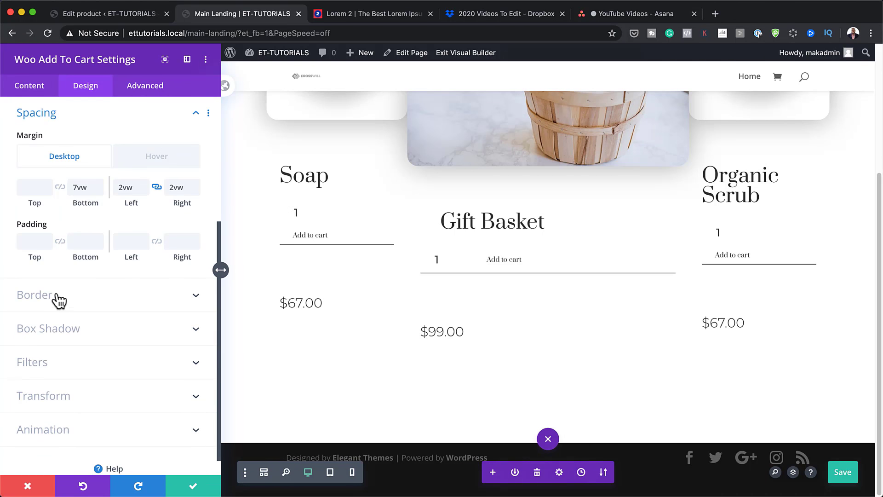
pyautogui.moveTo(143, 186)
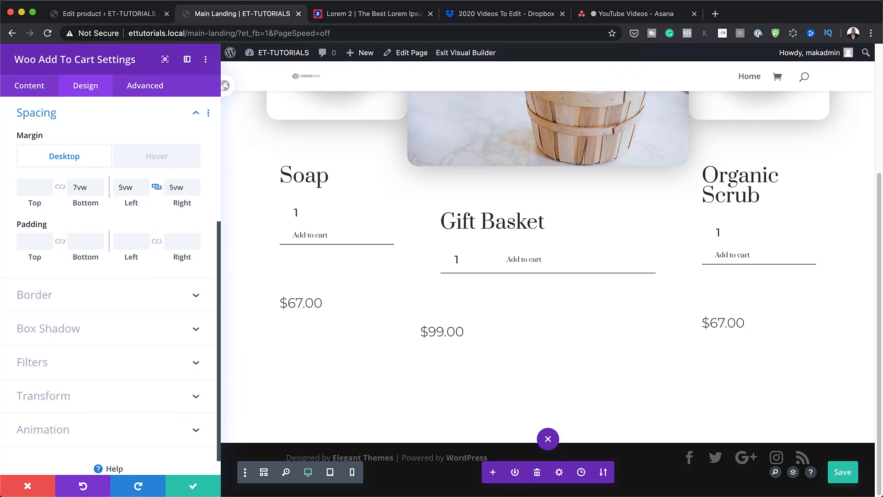
pyautogui.click(195, 486)
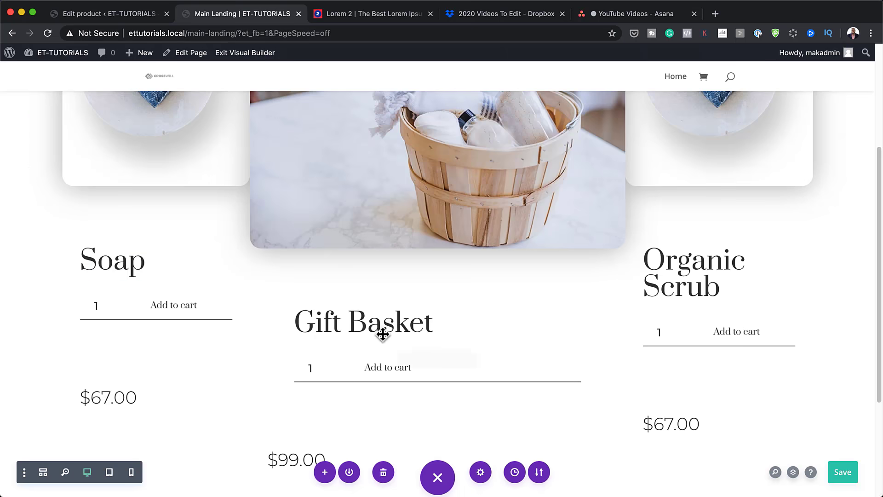
# Set the linked left and right margins of the Gift Basket price module to 5vw and save the module.
pyautogui.scroll(-3, 358, 442)
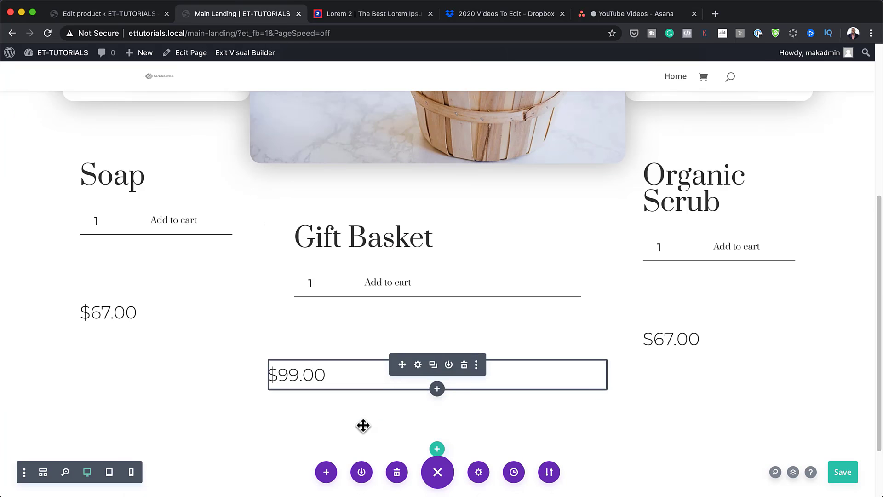
pyautogui.click(417, 364)
pyautogui.click(89, 85)
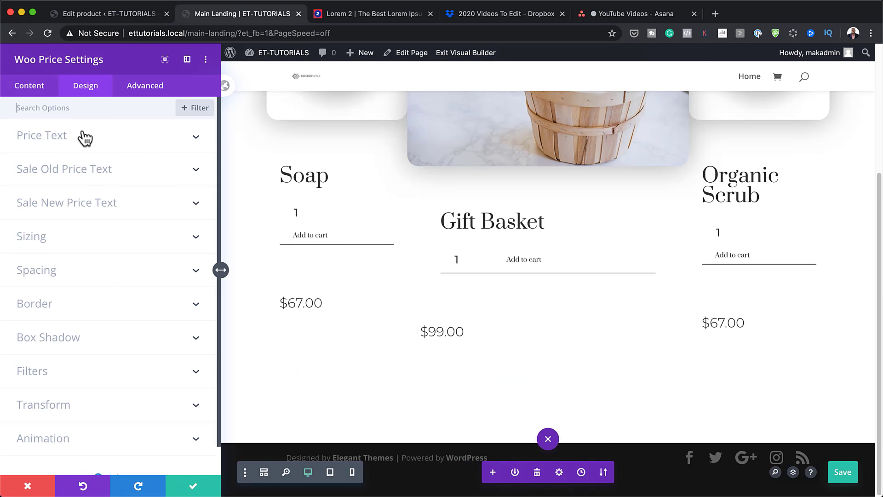
pyautogui.click(49, 281)
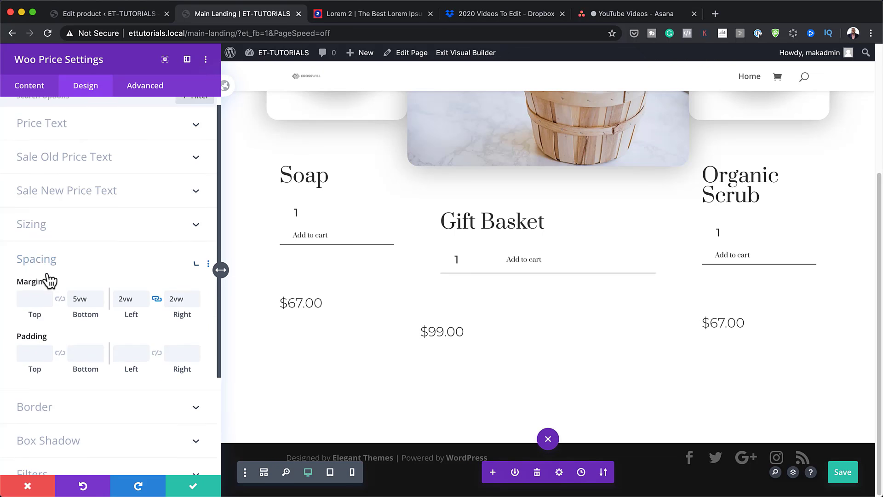
pyautogui.click(144, 162)
pyautogui.click(144, 162)
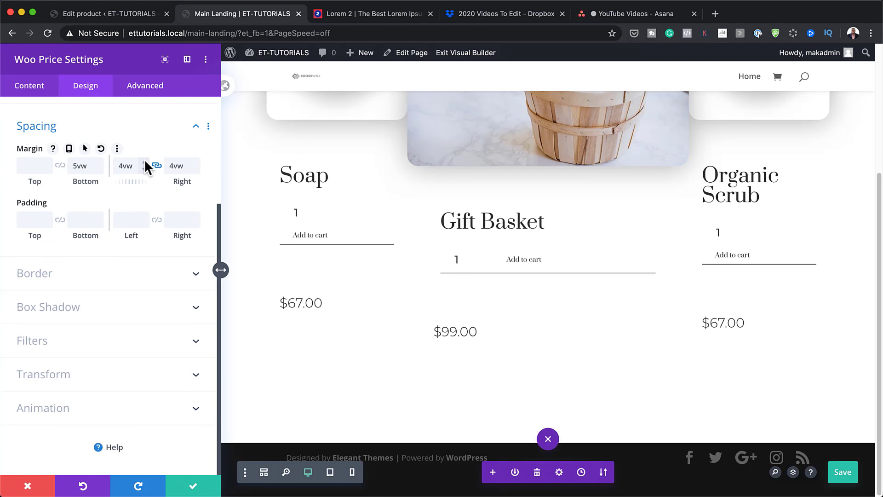
pyautogui.click(144, 162)
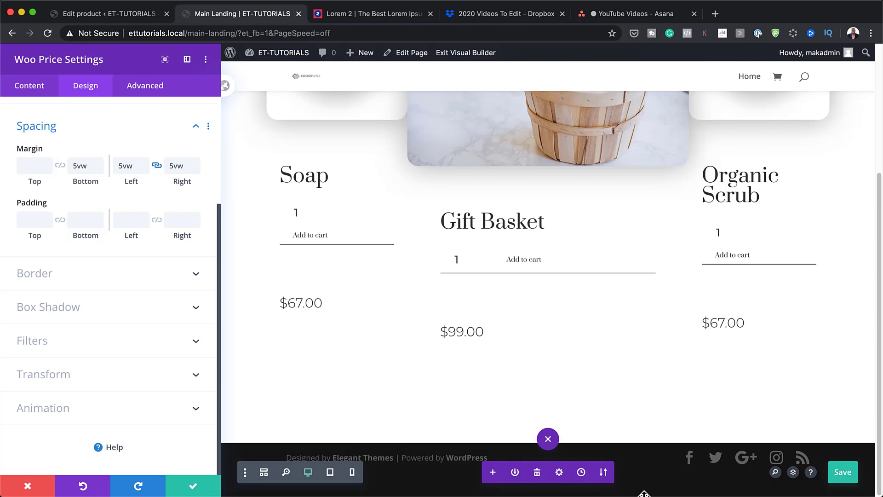
pyautogui.click(194, 485)
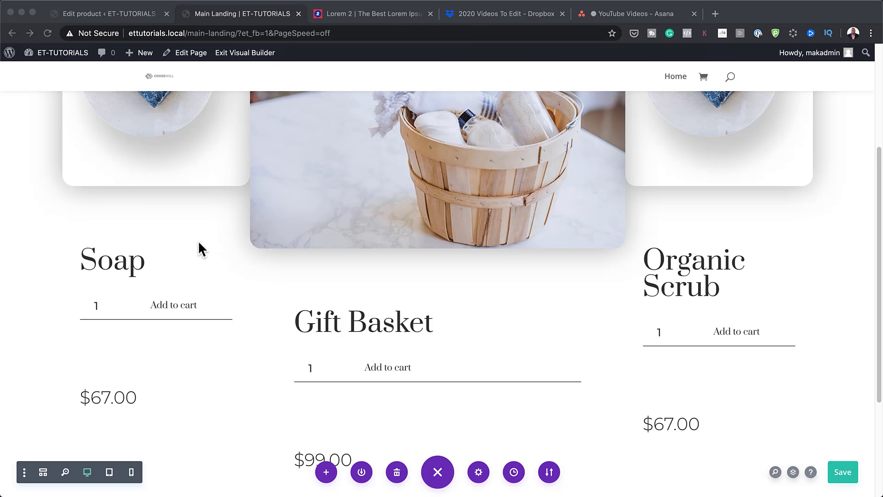
# Open the product row's settings and give its first column, the Soap column, a white background color.
pyautogui.scroll(4, 201, 248)
pyautogui.click(298, 177)
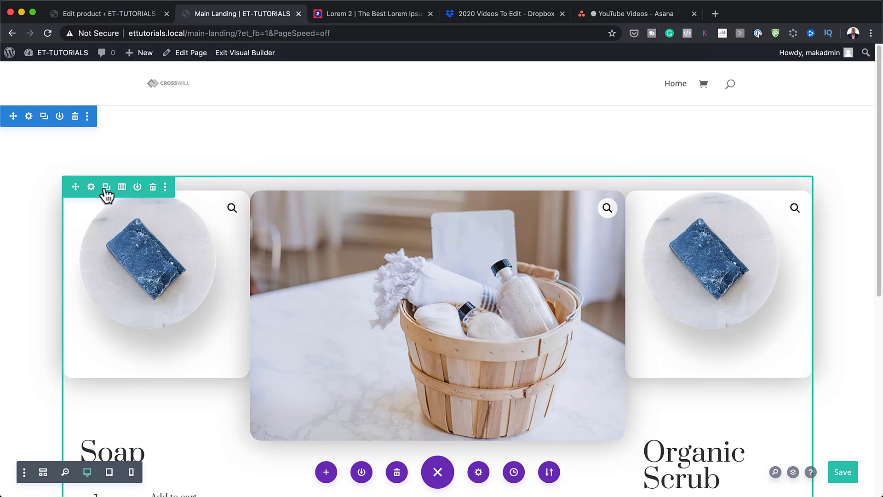
pyautogui.click(91, 187)
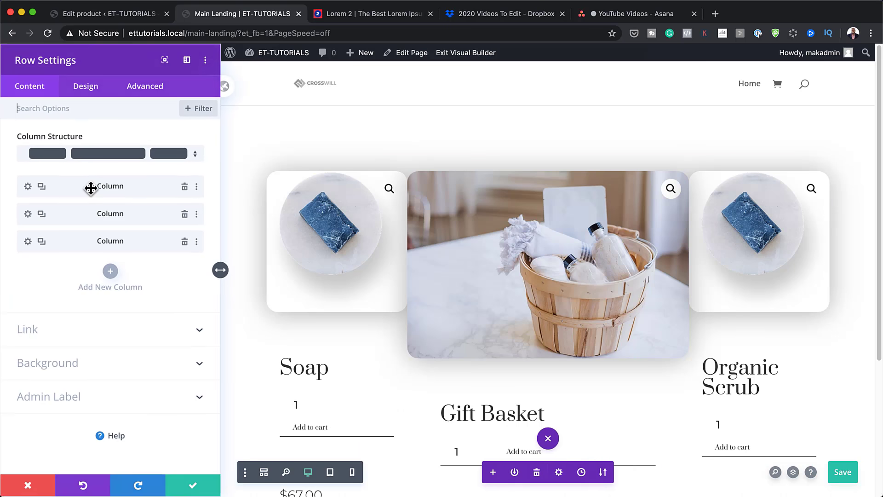
pyautogui.click(27, 186)
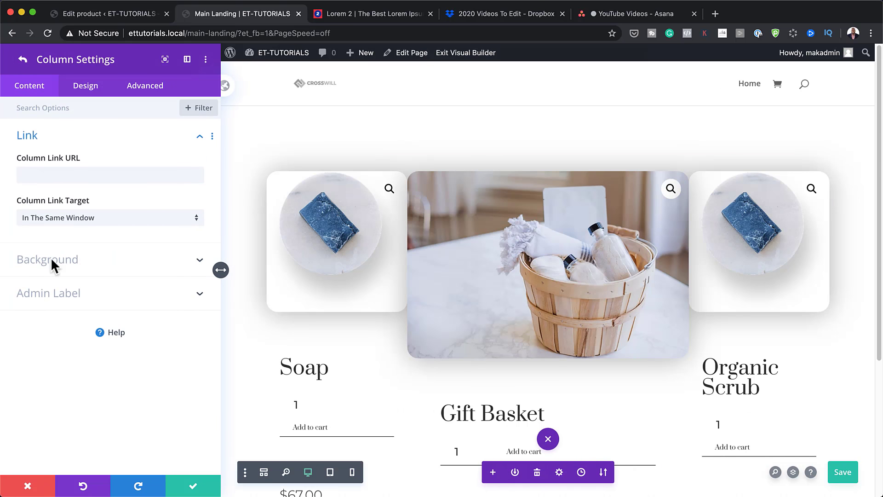
pyautogui.click(72, 271)
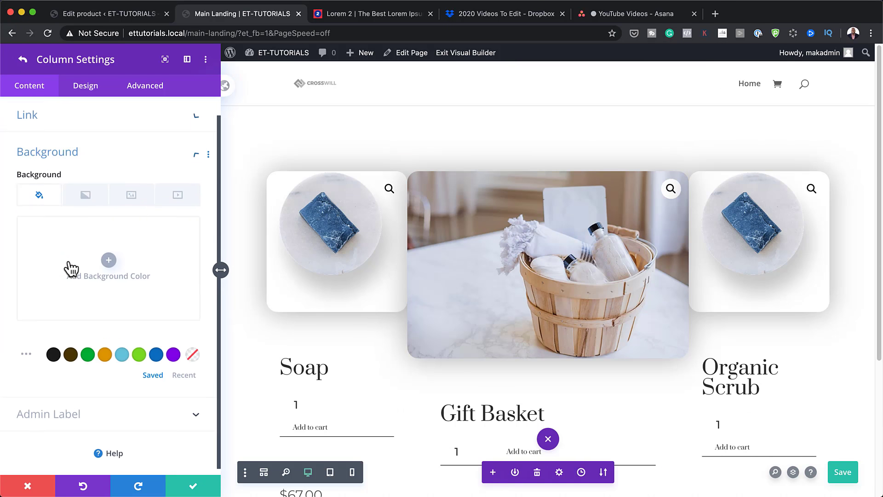
pyautogui.click(109, 272)
pyautogui.click(184, 369)
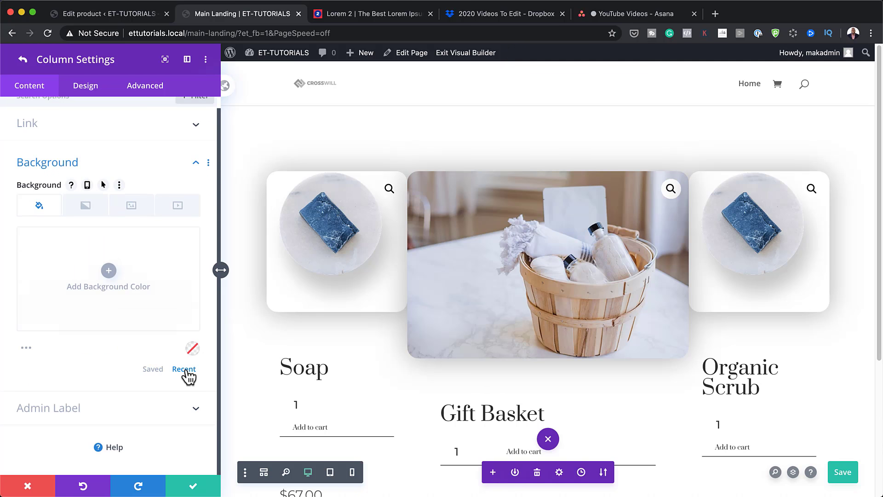
pyautogui.click(88, 349)
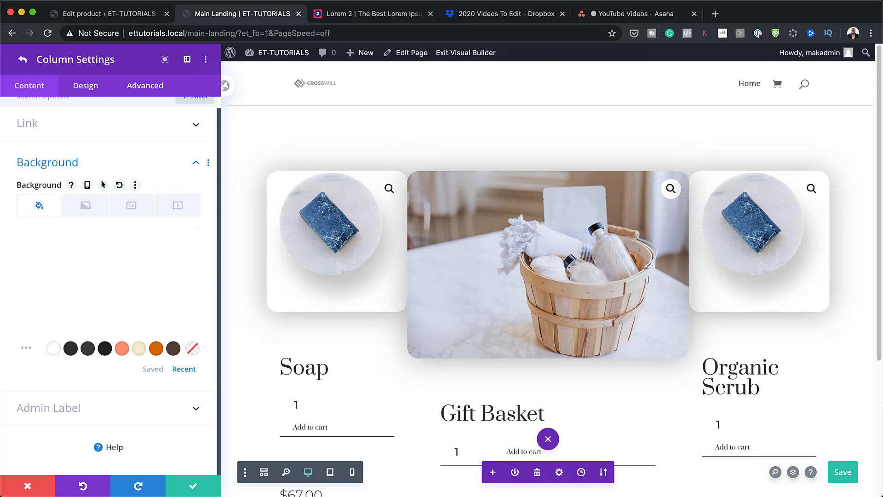
# Round all four corners of the Soap column by 20px.
pyautogui.click(87, 89)
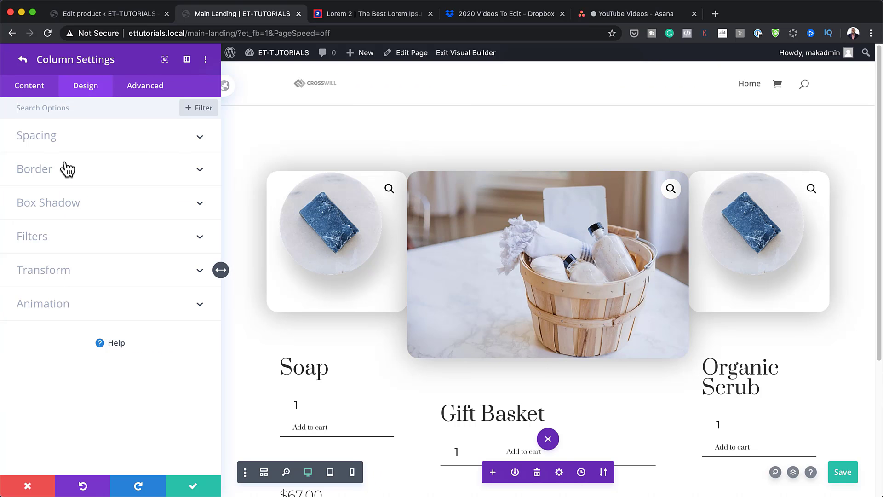
pyautogui.click(53, 170)
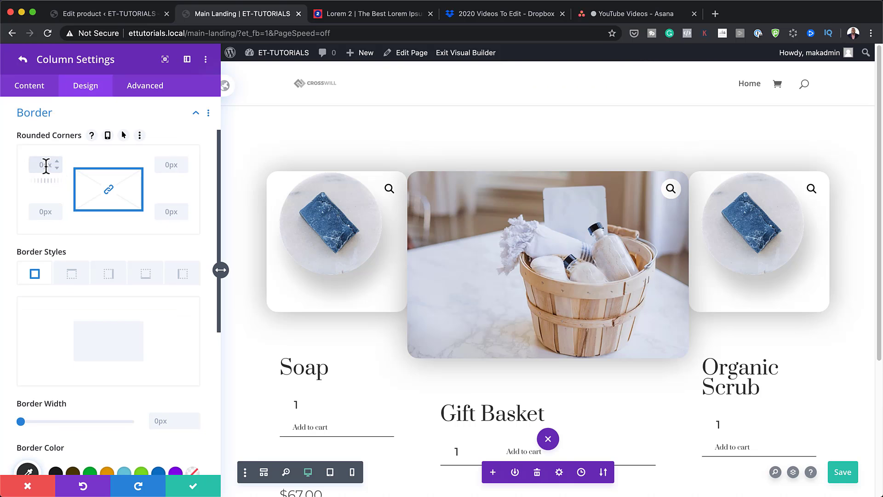
pyautogui.write('20')
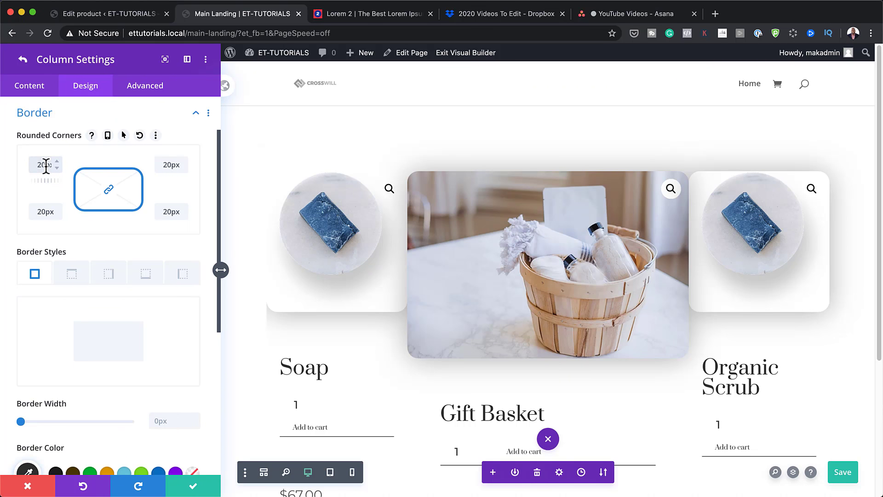
# Add the first box shadow preset to the Soap column with a 22px vertical position and 150px blur strength.
pyautogui.scroll(-6, 132, 347)
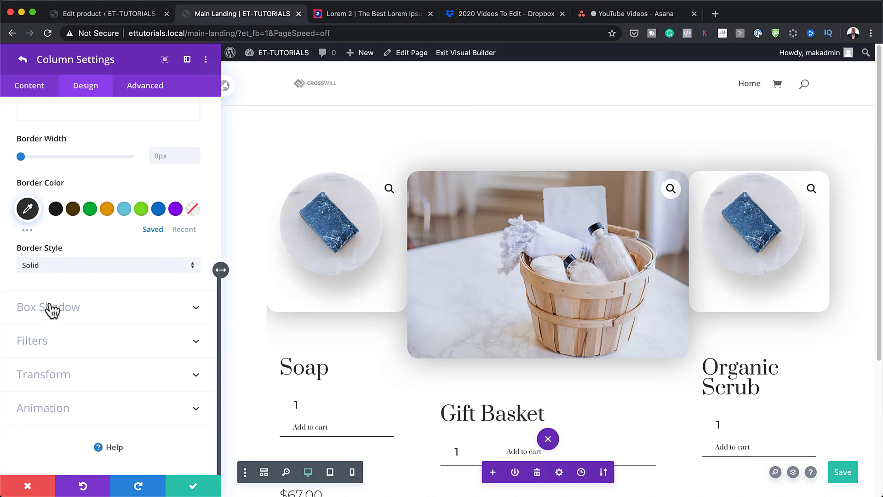
pyautogui.click(55, 309)
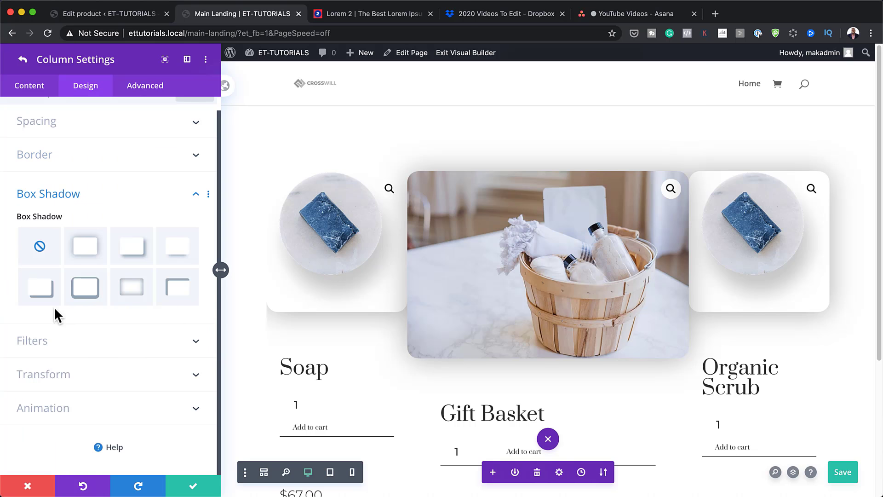
pyautogui.click(86, 247)
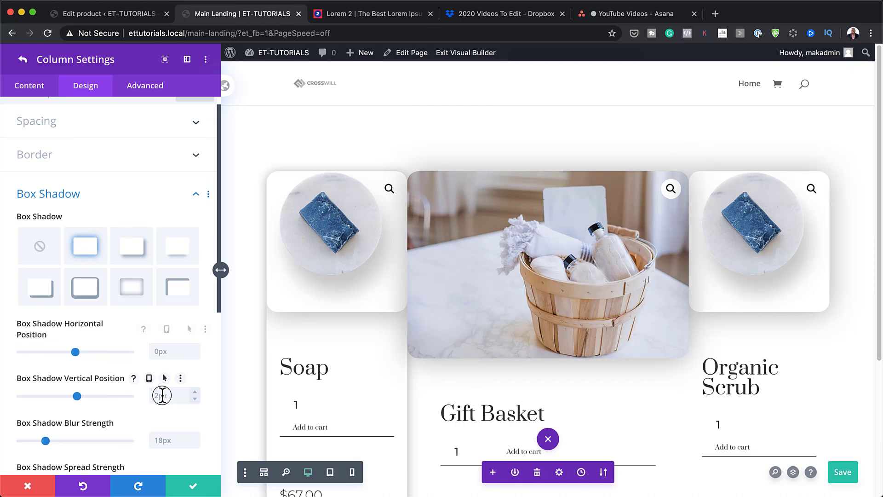
pyautogui.write('2')
pyautogui.scroll(-2, 163, 393)
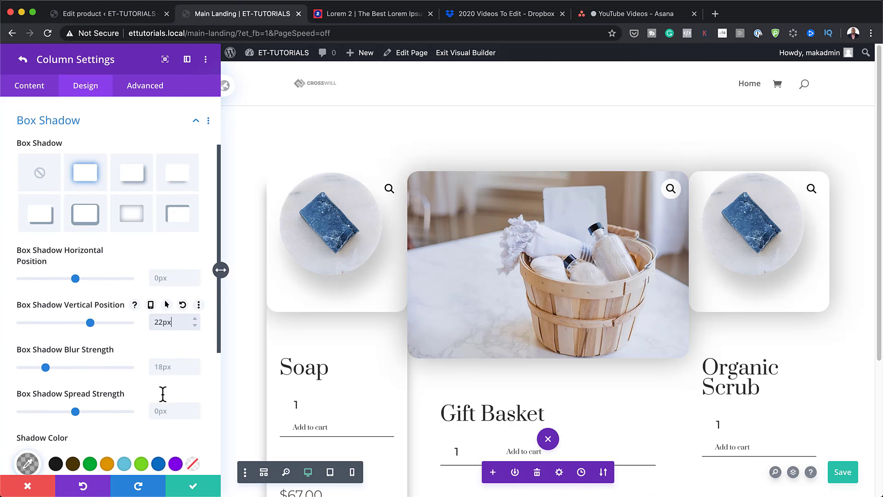
pyautogui.click(184, 359)
pyautogui.write('150')
pyautogui.scroll(-1, 86, 385)
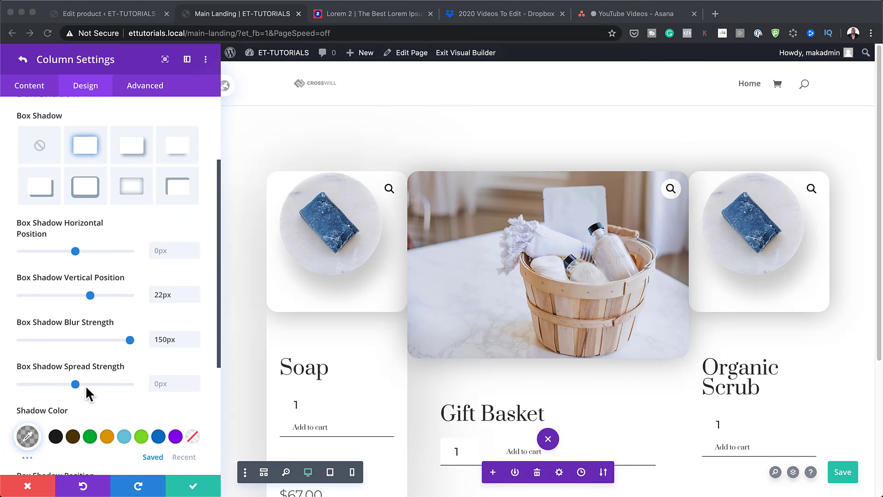
# Make the Soap column's default shadow color fully transparent with rgba(0,0,0,0).
pyautogui.click(26, 434)
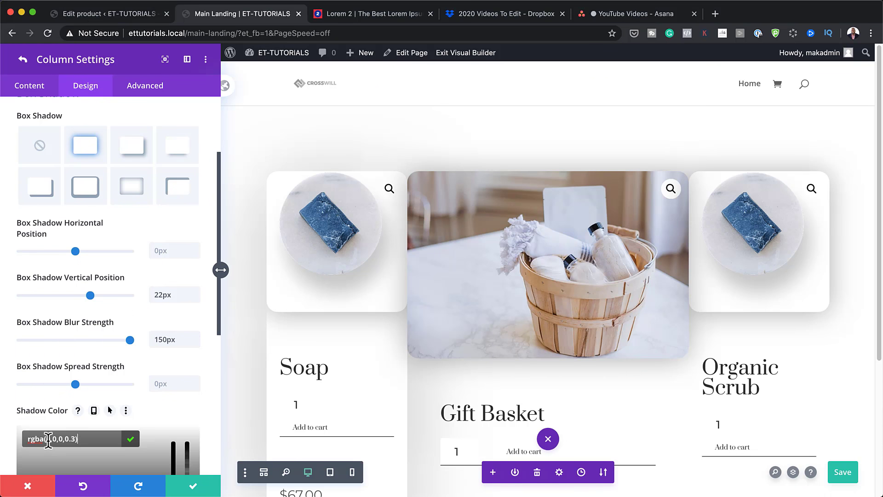
pyautogui.moveTo(44, 438); pyautogui.dragTo(69, 437)
pyautogui.write('0')
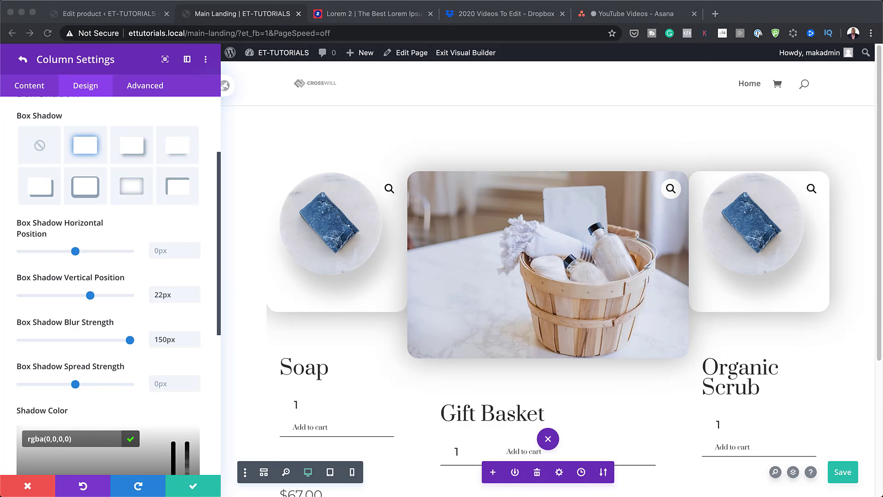
pyautogui.press('super+Tab')
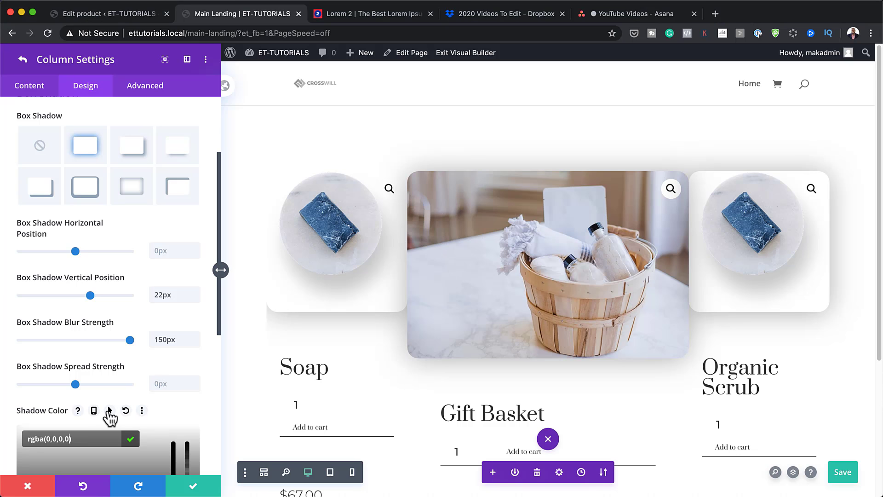
# Enable a hover state for the Soap column's shadow color, set it to rgba(0,0,0,0.27), and return to the desktop state.
pyautogui.click(110, 410)
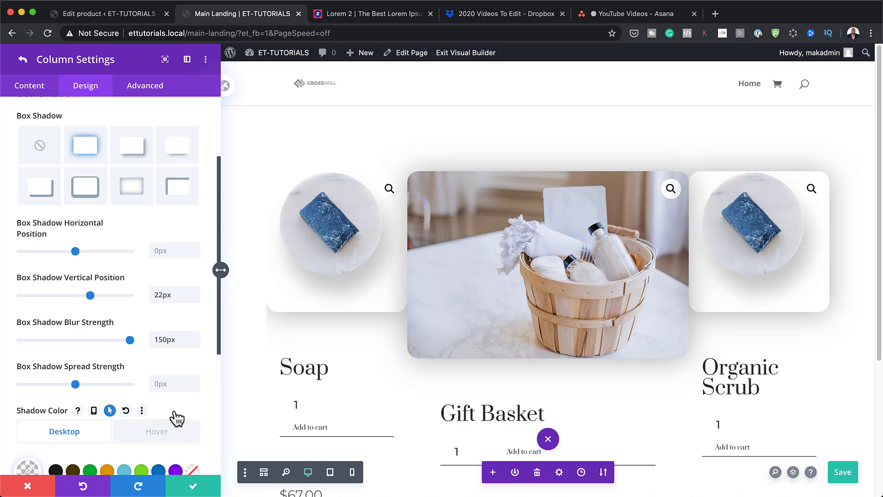
pyautogui.scroll(-5, 177, 418)
pyautogui.click(157, 274)
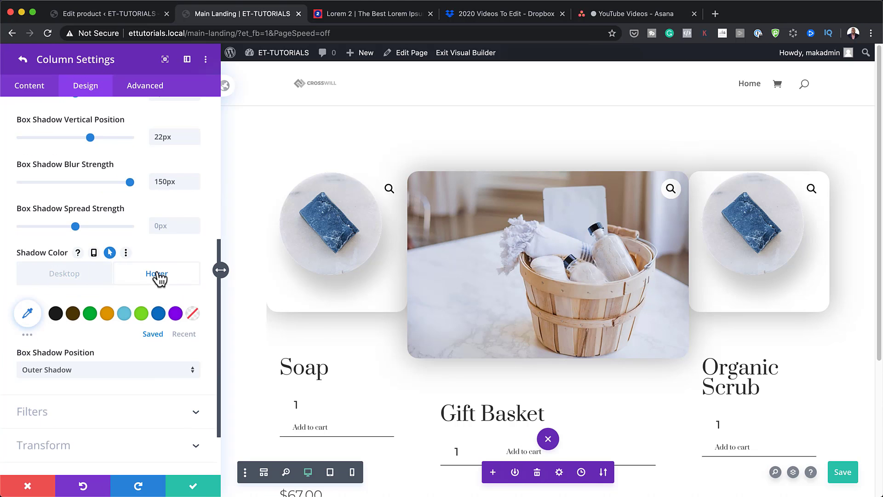
pyautogui.click(27, 316)
pyautogui.moveTo(187, 368); pyautogui.dragTo(188, 356)
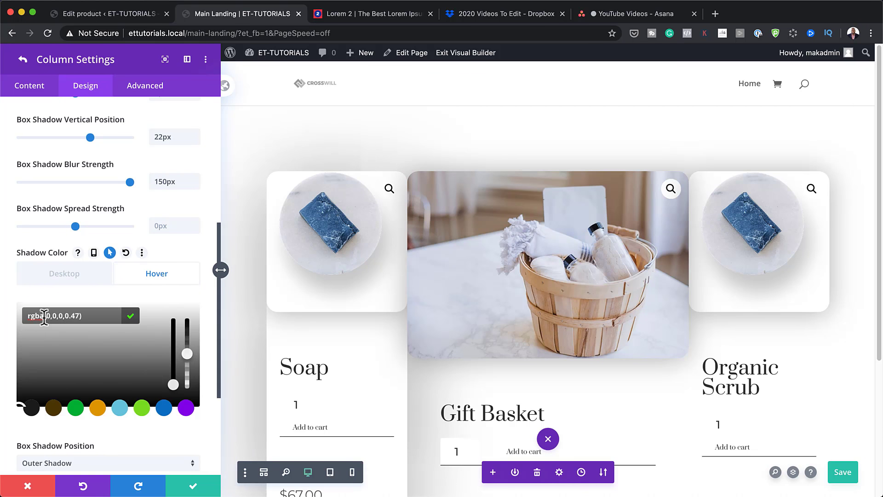
pyautogui.moveTo(48, 315); pyautogui.dragTo(67, 321)
pyautogui.write('27')
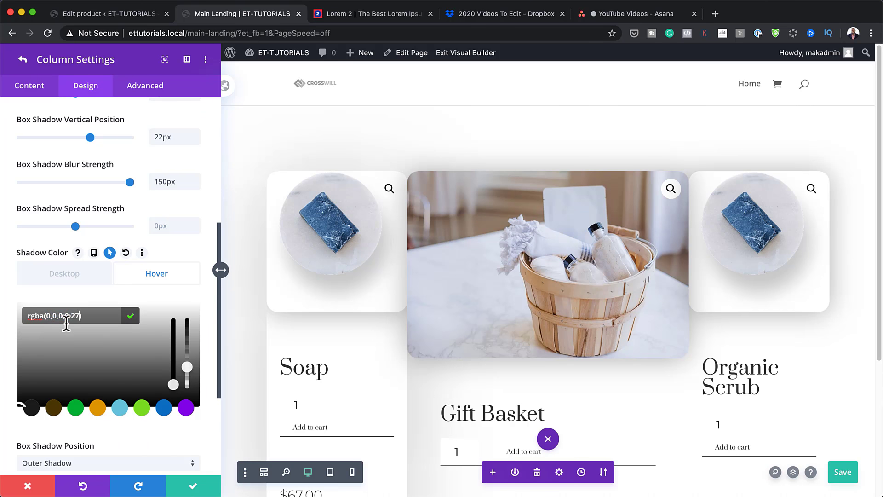
pyautogui.click(65, 276)
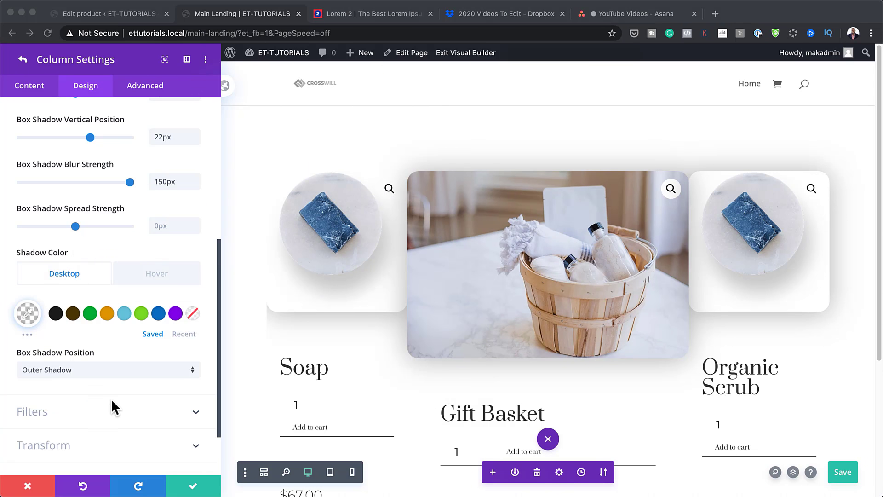
# Set the Soap column's blur filter to 4px.
pyautogui.scroll(-1, 111, 398)
pyautogui.click(94, 405)
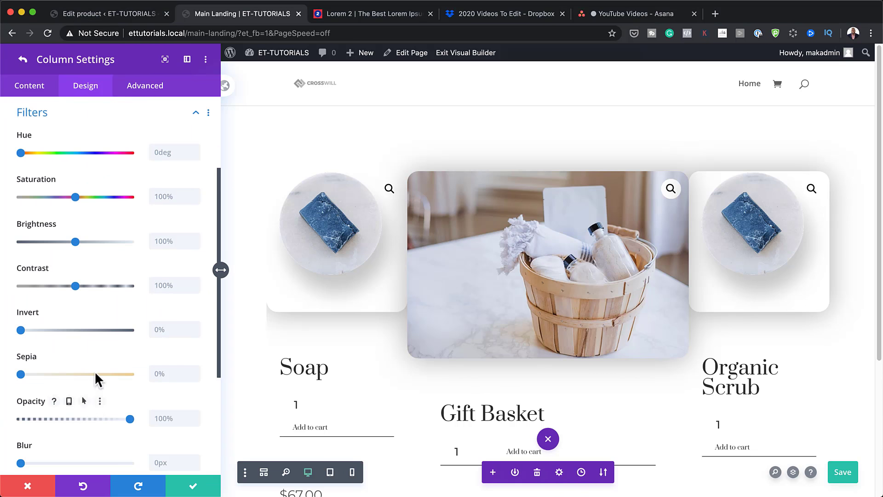
pyautogui.scroll(-1, 88, 441)
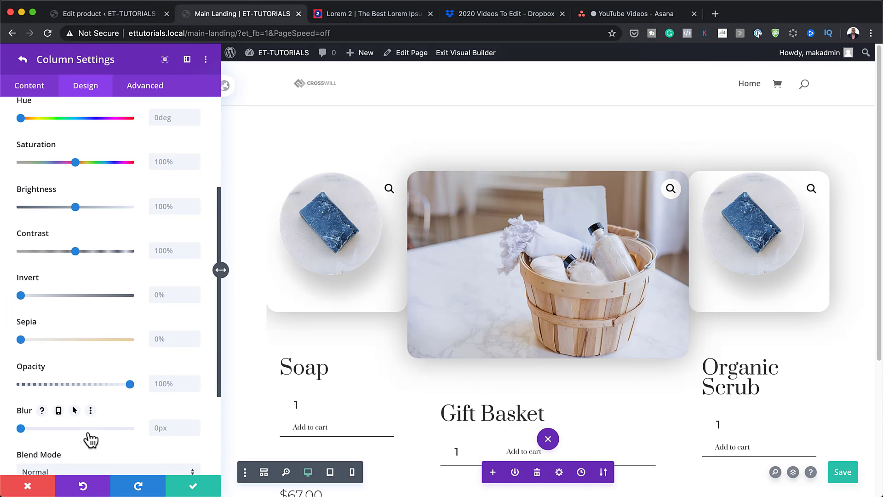
pyautogui.click(166, 428)
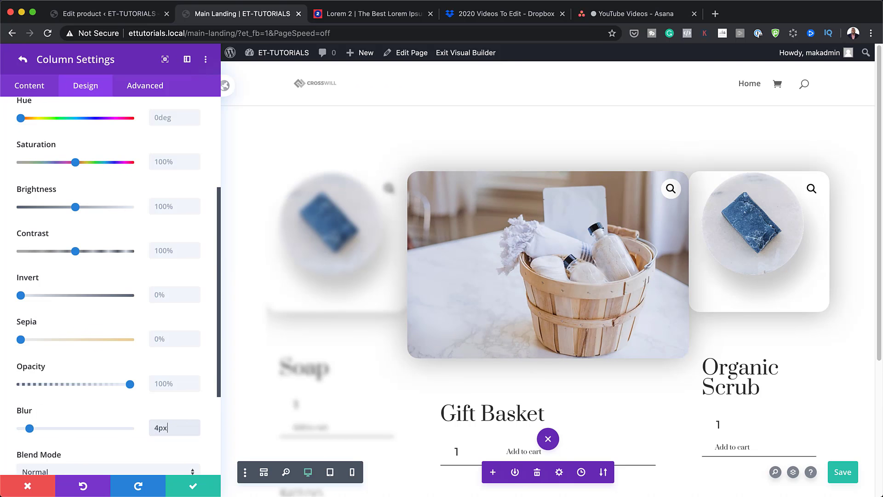
# Enable responsive values for the Soap column's blur, set it to 0px for tablet and phone, and return to desktop.
pyautogui.moveTo(126, 420)
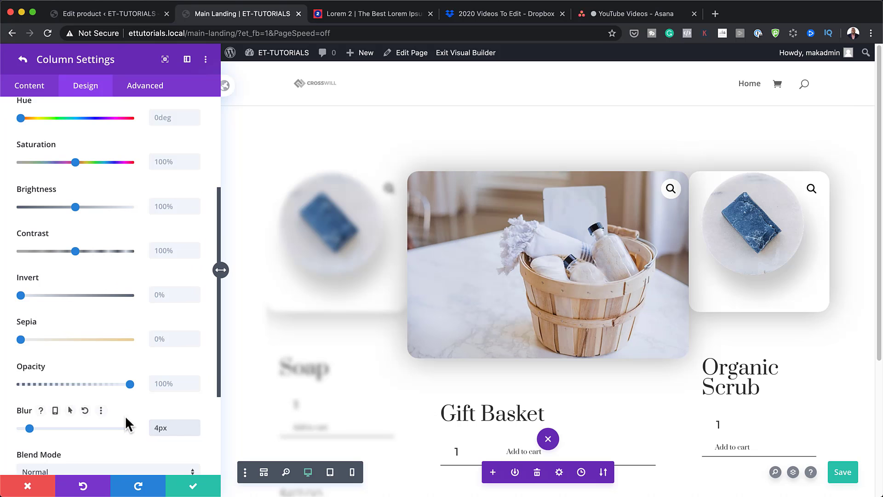
pyautogui.click(57, 410)
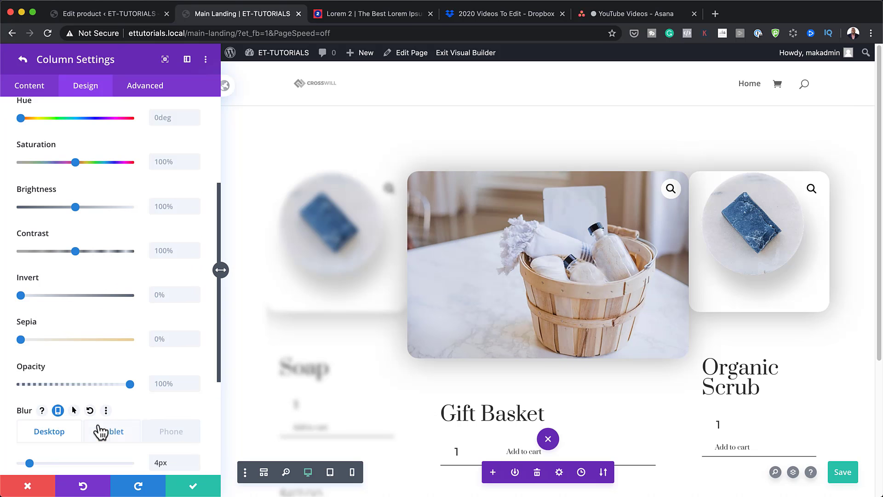
pyautogui.click(114, 431)
pyautogui.scroll(-3, 138, 432)
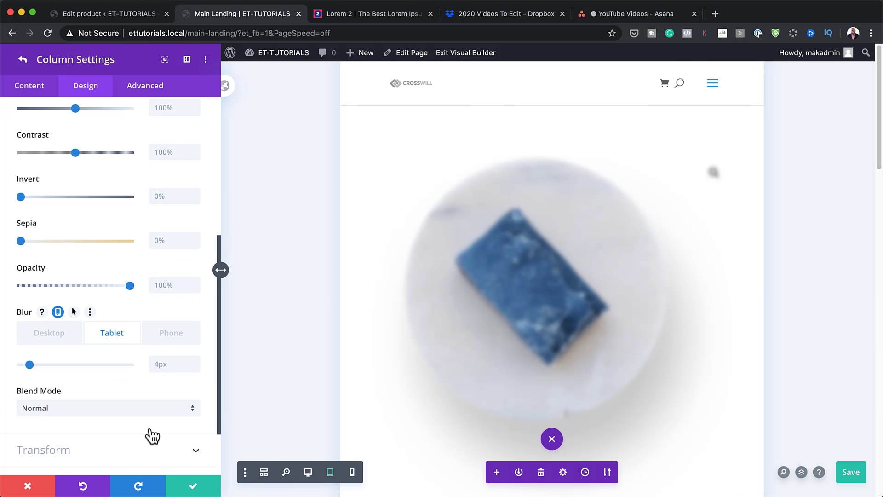
pyautogui.click(174, 342)
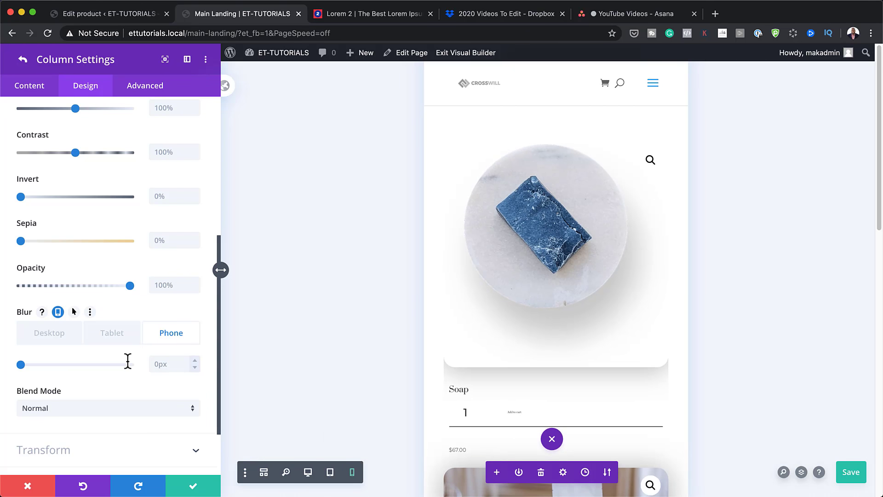
pyautogui.click(49, 333)
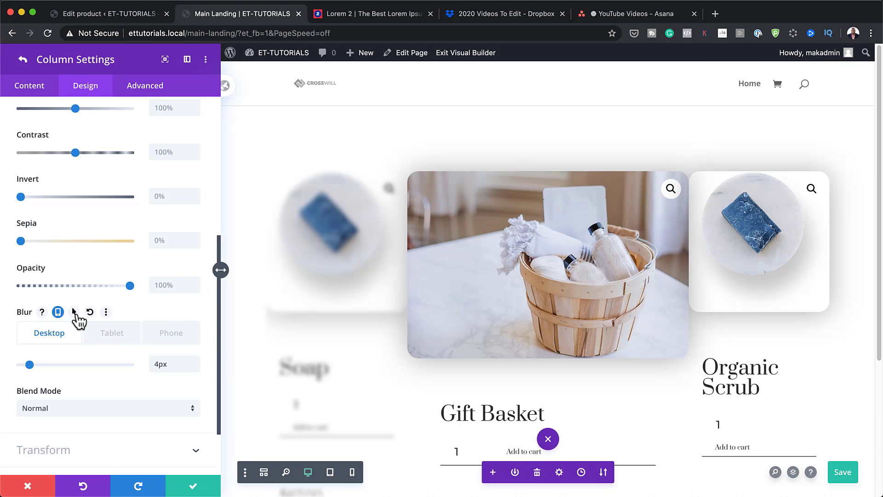
# Enable a hover state for the Soap column's blur, remove the blur on hover, and save the page.
pyautogui.click(74, 313)
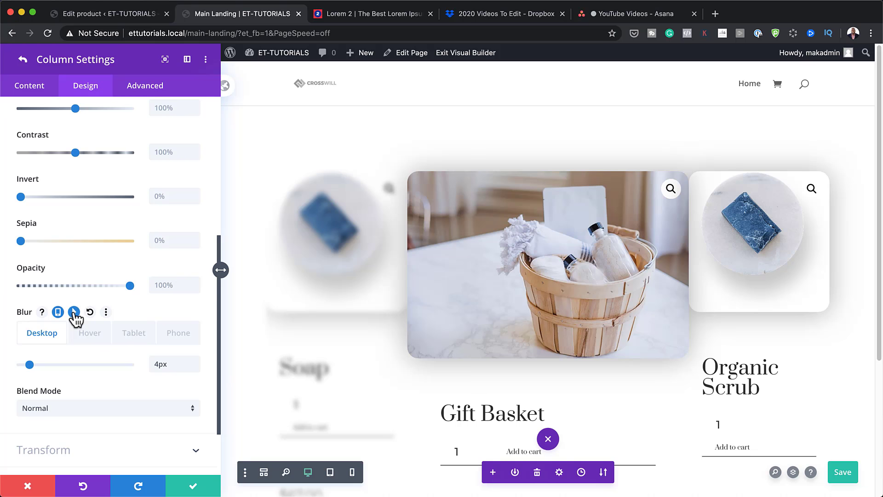
pyautogui.click(92, 339)
pyautogui.click(173, 366)
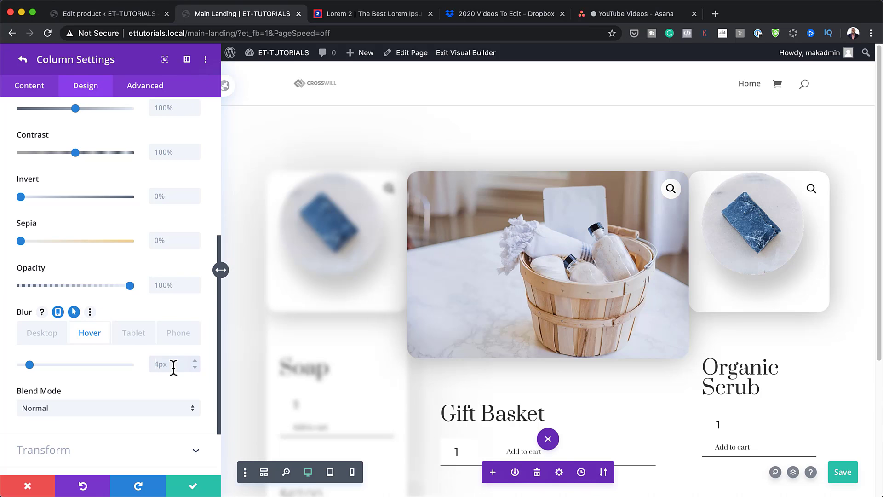
pyautogui.click(49, 334)
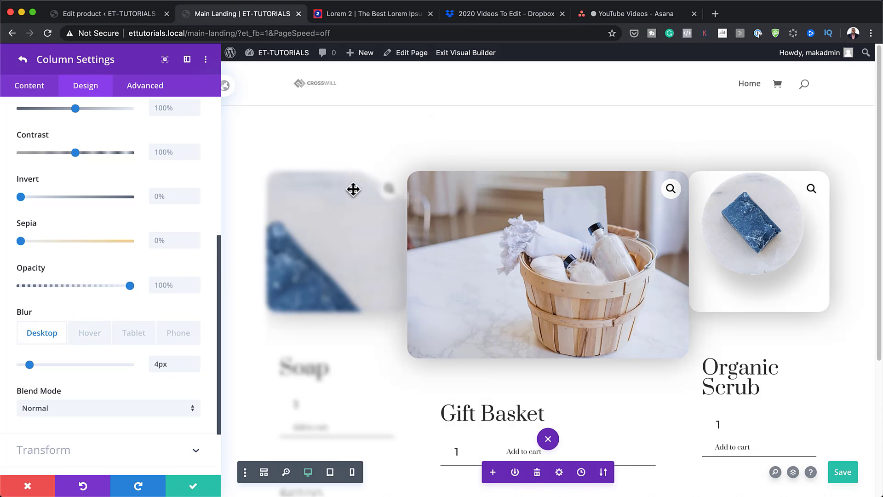
pyautogui.hotkey('ctrl', 's')
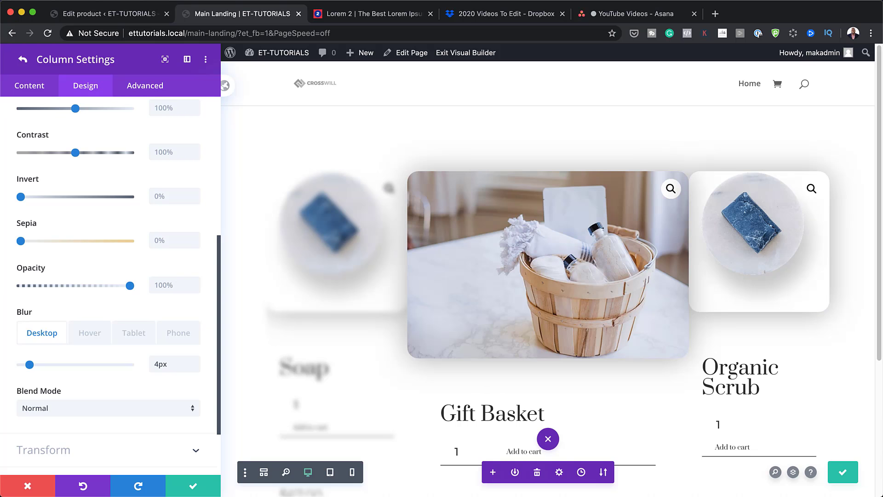
# Set the Soap column's default Z index to 9.
pyautogui.click(134, 89)
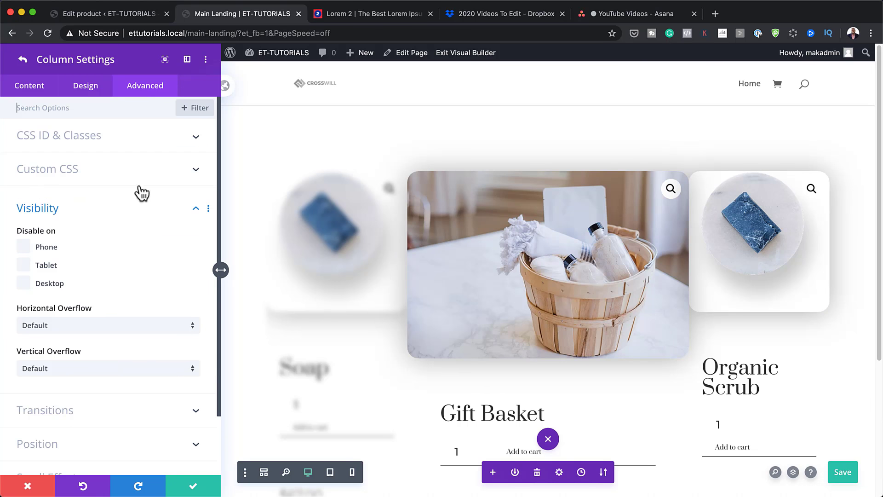
pyautogui.click(60, 443)
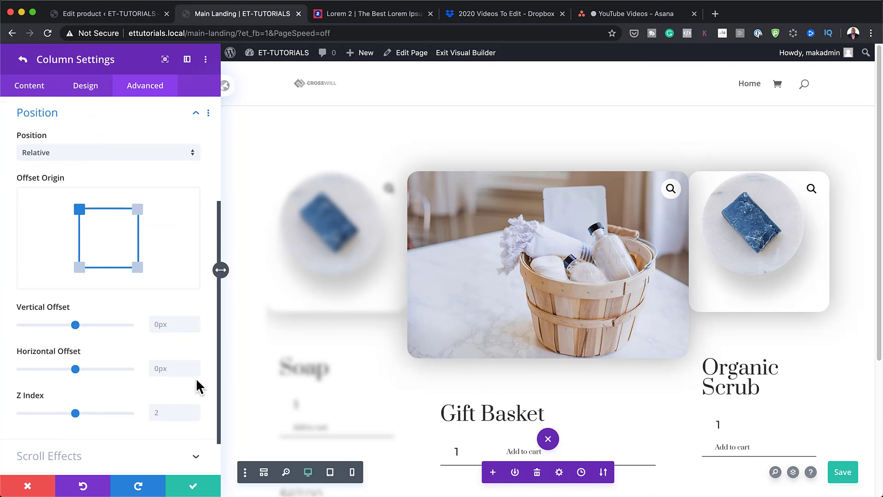
pyautogui.scroll(-1, 196, 377)
pyautogui.click(170, 394)
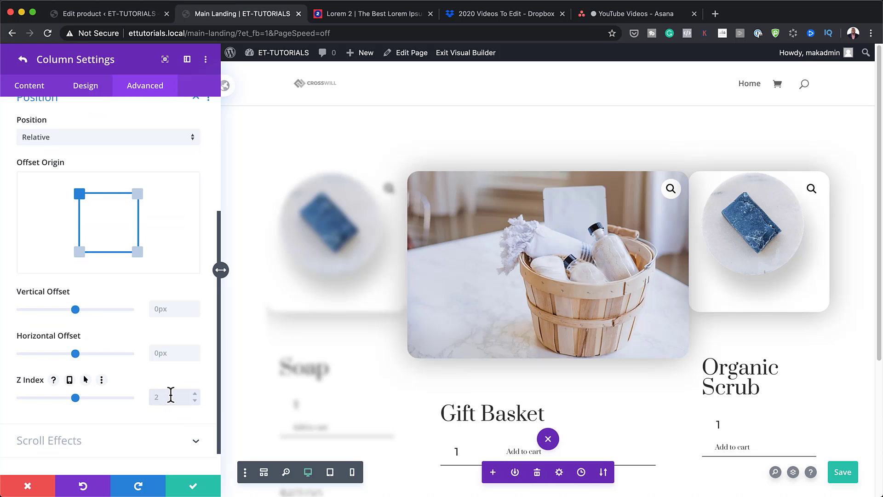
pyautogui.write('9')
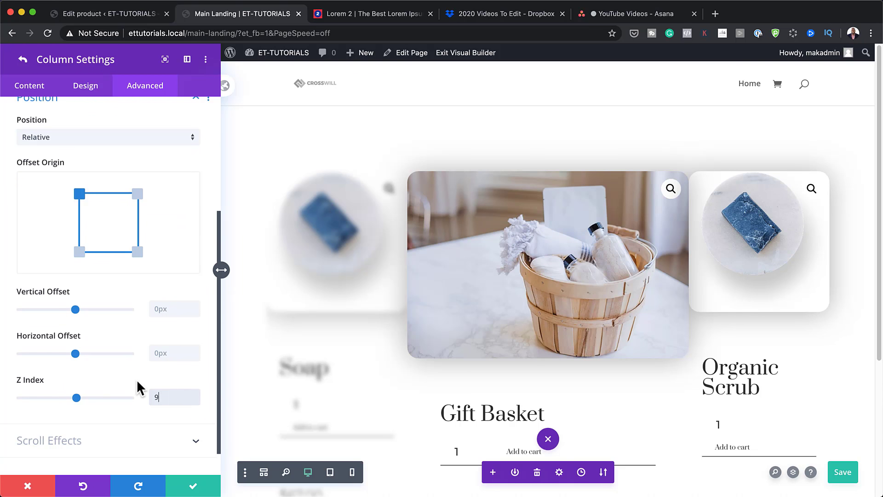
# Enable a hover state for the Soap column's Z index, set it to 12, and return to the desktop state.
pyautogui.click(85, 380)
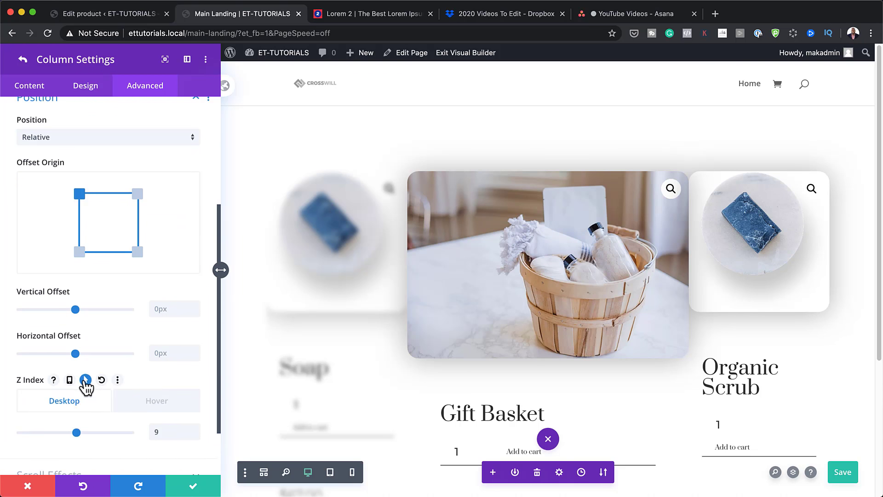
pyautogui.click(150, 403)
pyautogui.click(168, 432)
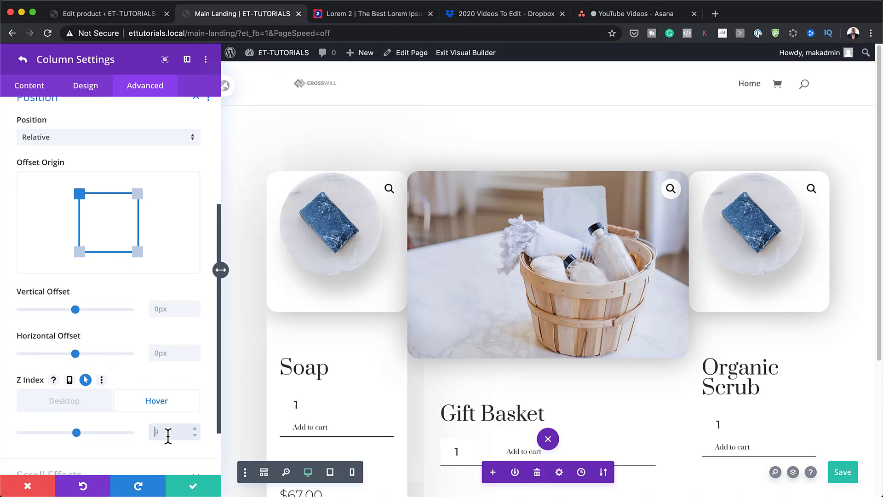
pyautogui.write('12')
pyautogui.click(106, 403)
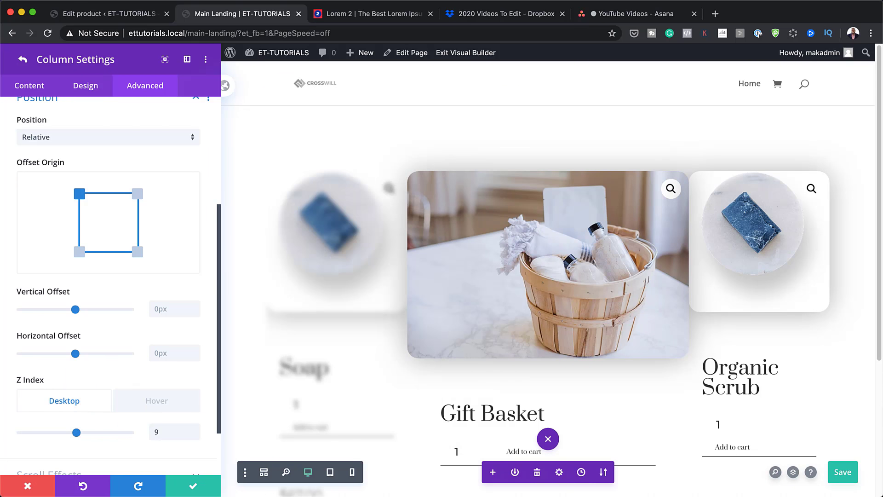
# Translate the Soap column with unlinked values of 7vw vertically and 2vw horizontally, and save the column and row settings.
pyautogui.click(90, 89)
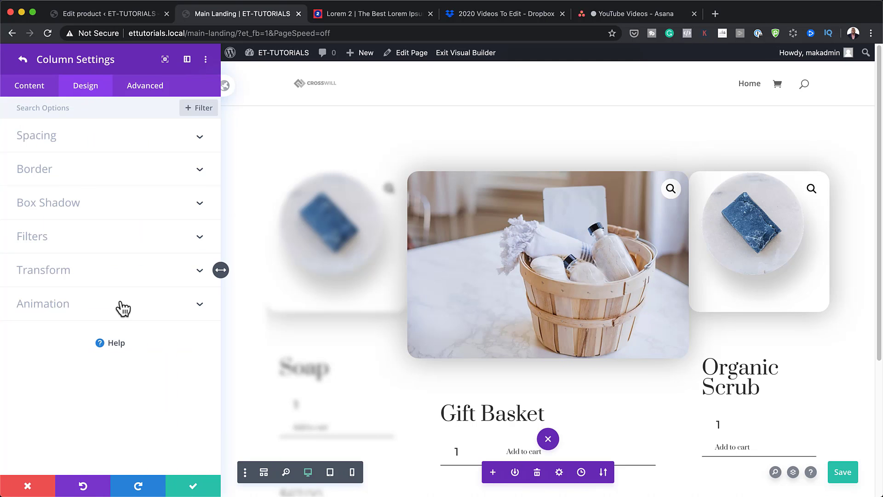
pyautogui.click(53, 271)
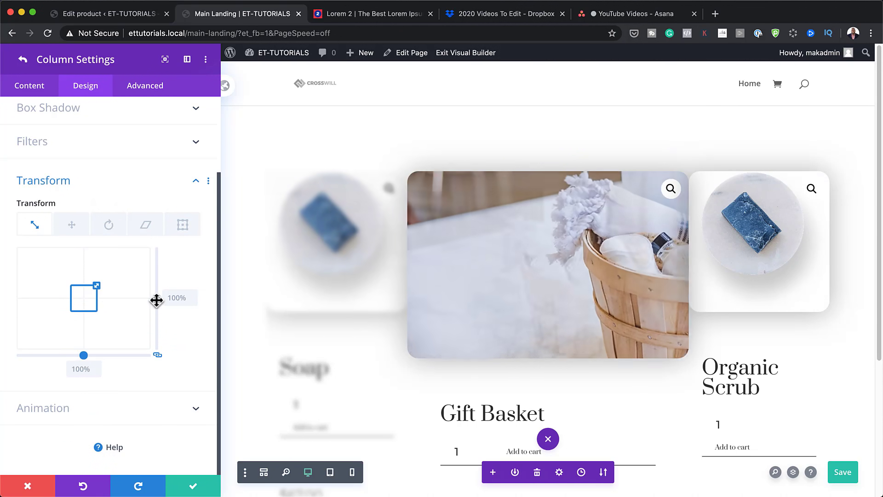
pyautogui.click(75, 228)
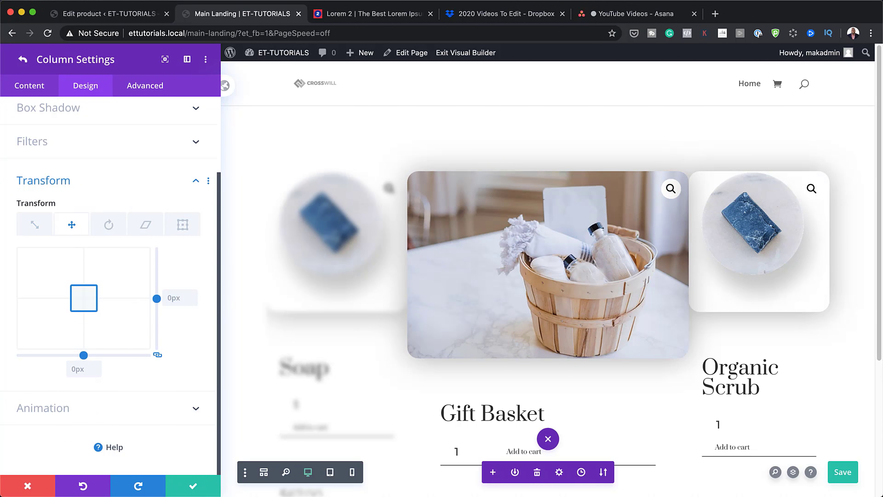
pyautogui.click(157, 355)
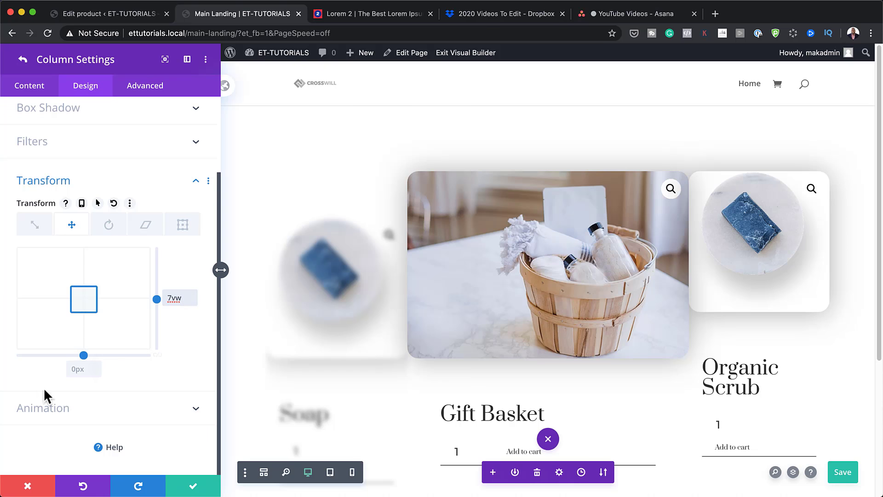
pyautogui.click(76, 369)
pyautogui.write('2vw')
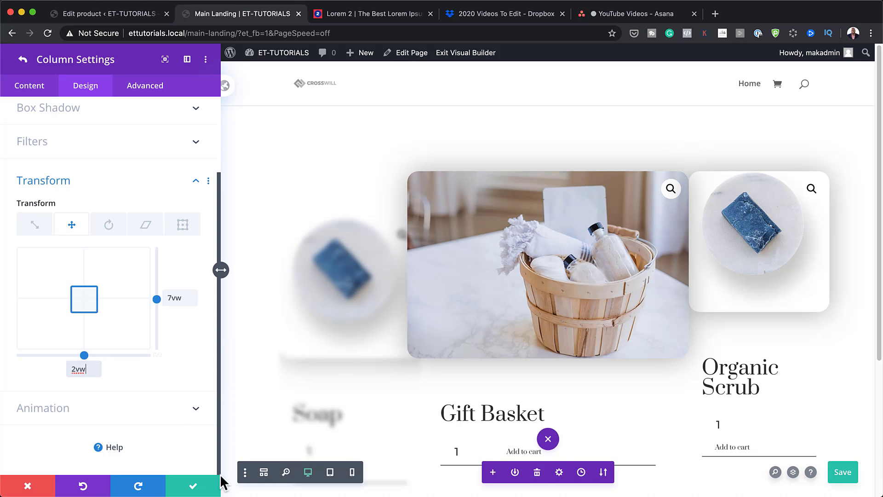
pyautogui.click(194, 488)
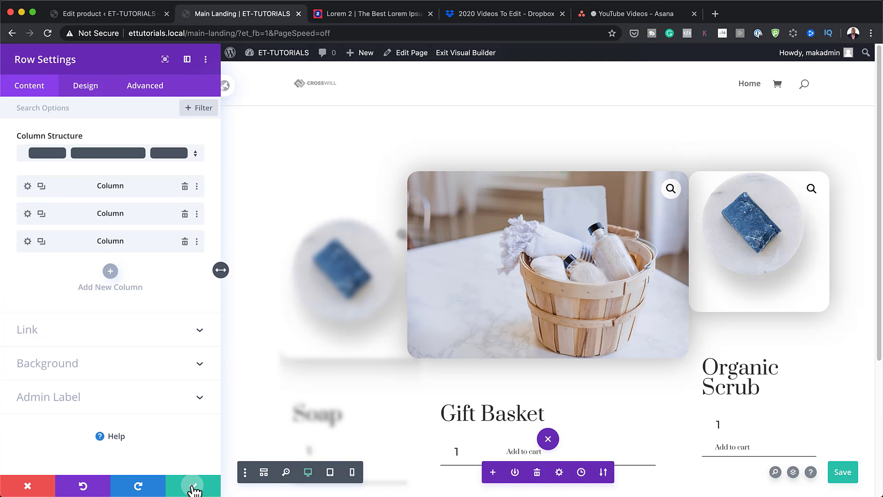
pyautogui.click(193, 489)
pyautogui.scroll(-3, 79, 318)
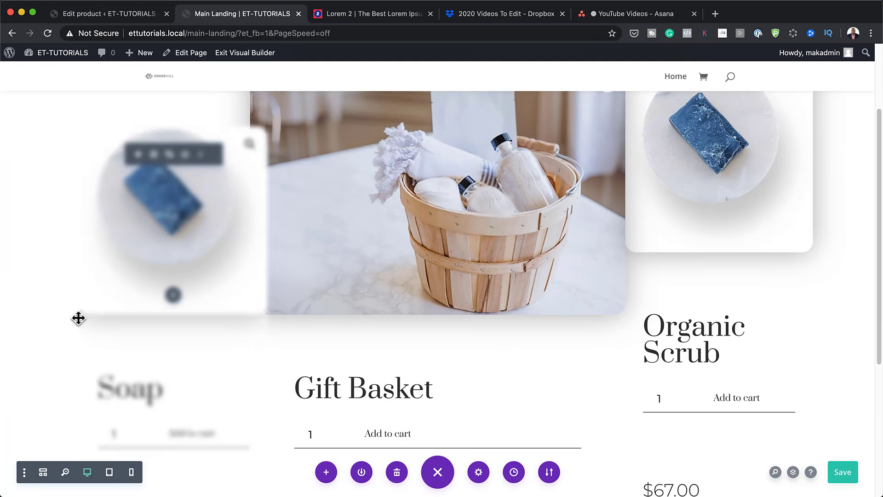
pyautogui.scroll(3, 78, 318)
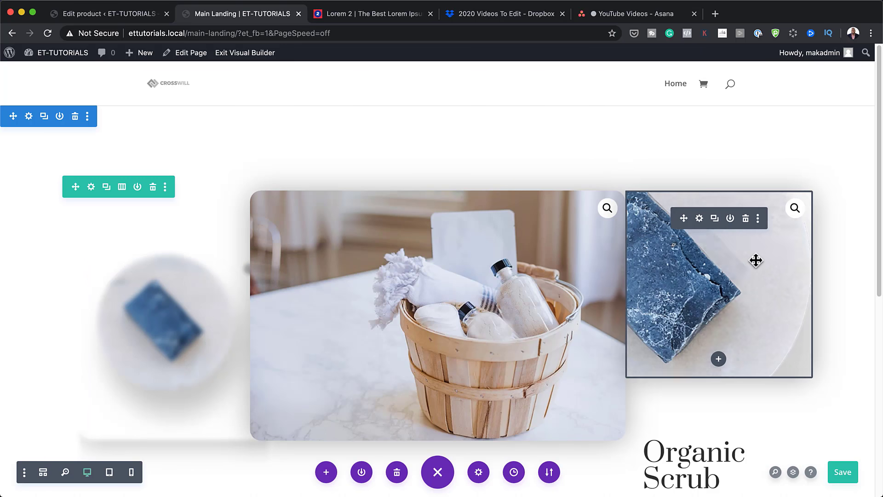
# Copy the Soap column's item styles and paste them onto the third column of the row.
pyautogui.click(91, 187)
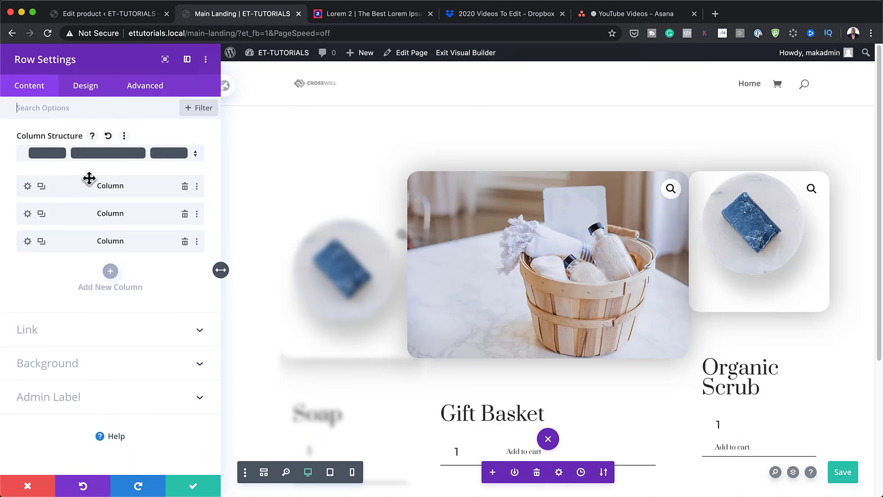
pyautogui.rightClick(68, 186)
pyautogui.click(98, 97)
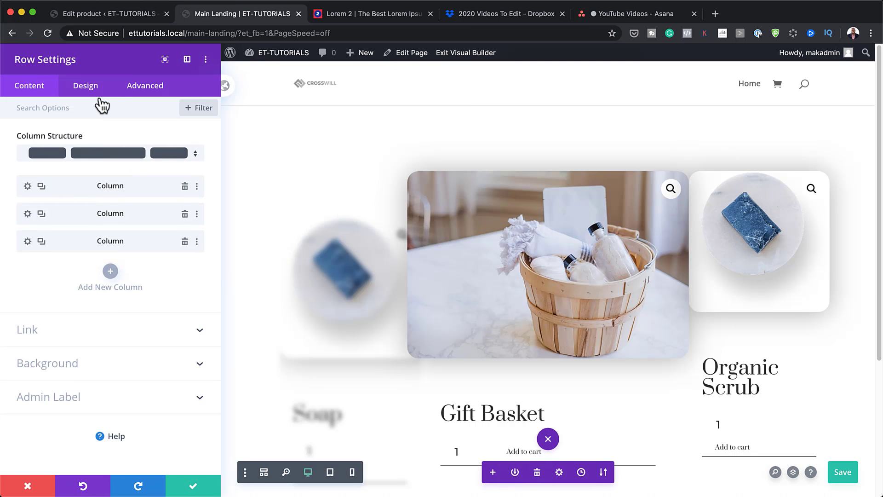
pyautogui.rightClick(77, 243)
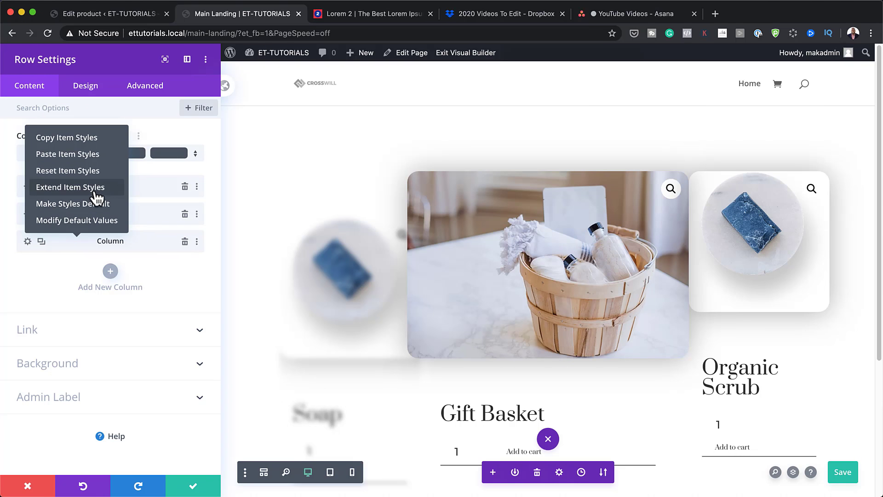
pyautogui.click(98, 158)
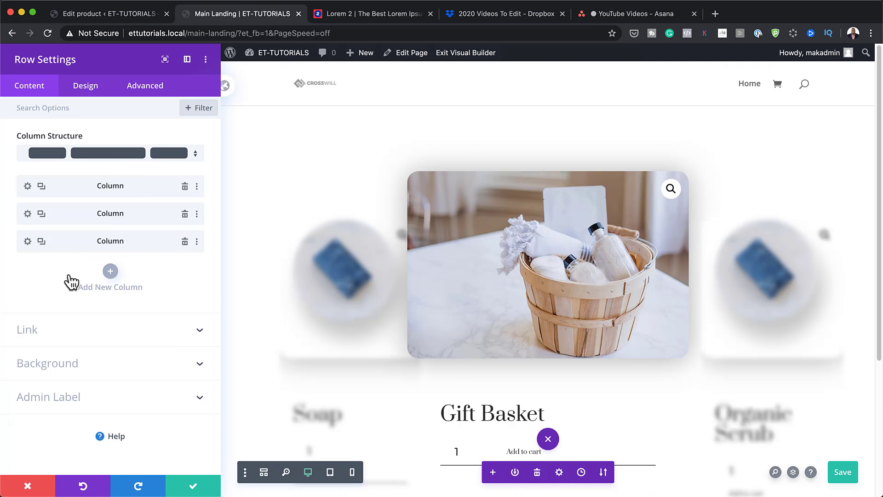
# Set the Organic Scrub column's horizontal translation to -2vw and return to the row settings.
pyautogui.click(27, 240)
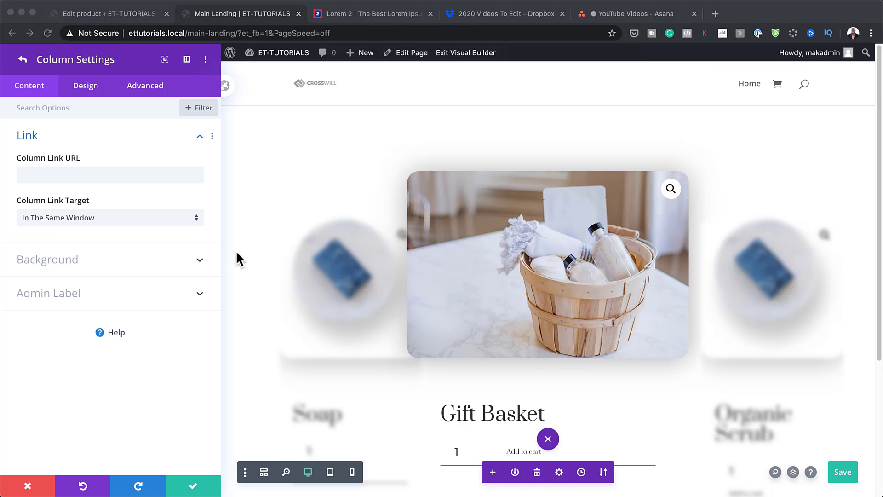
pyautogui.click(92, 84)
pyautogui.click(92, 85)
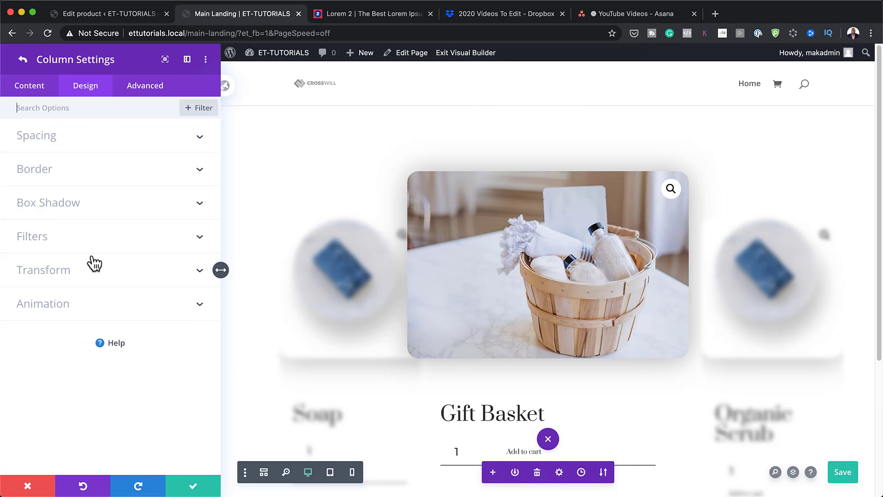
pyautogui.click(71, 273)
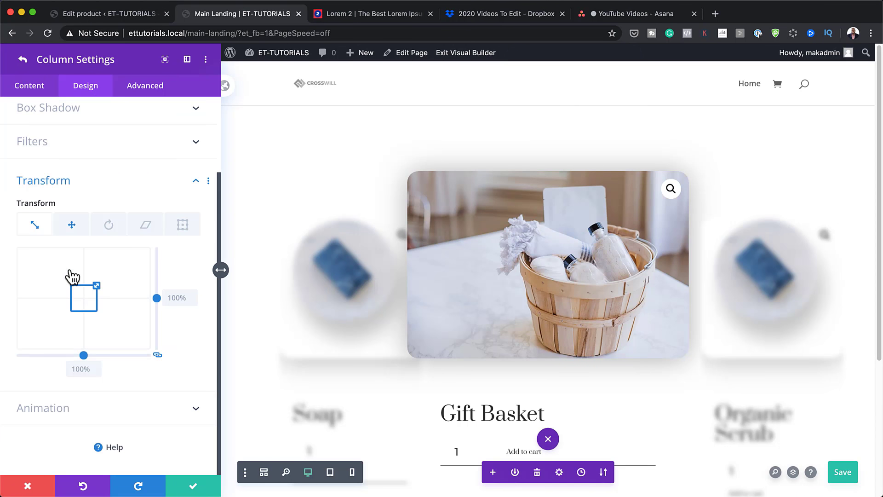
pyautogui.click(71, 225)
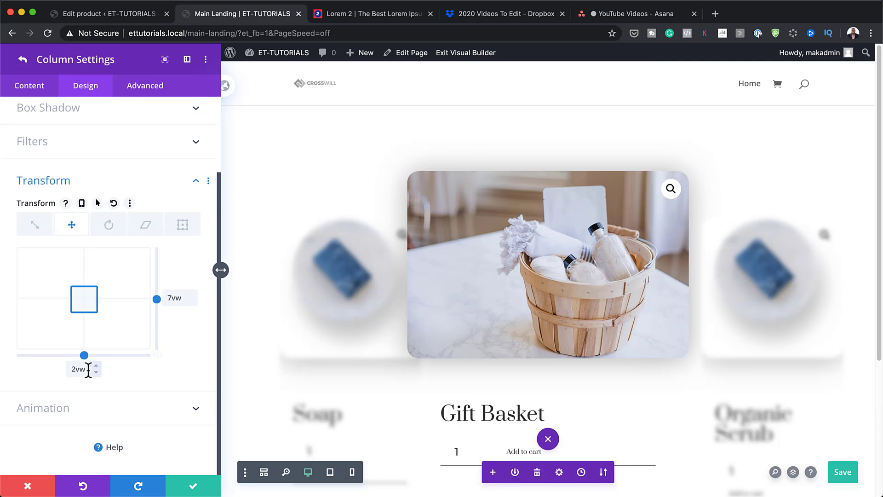
pyautogui.moveTo(87, 370); pyautogui.dragTo(62, 371)
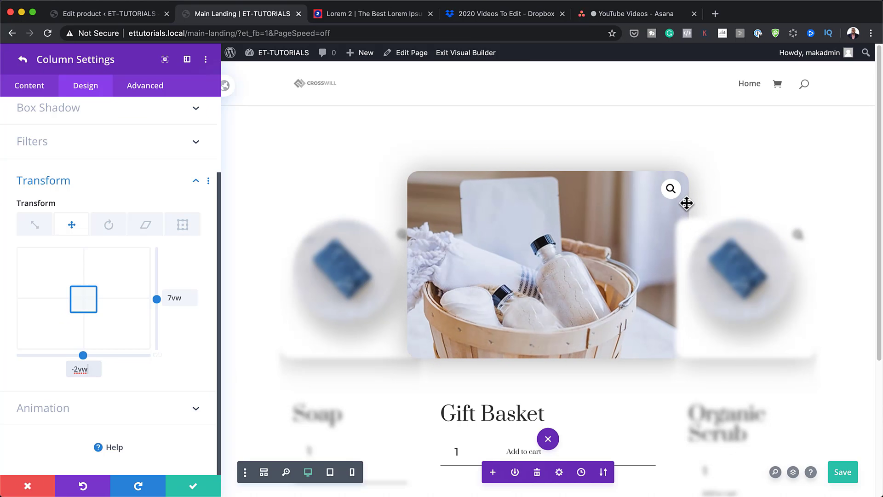
pyautogui.click(23, 60)
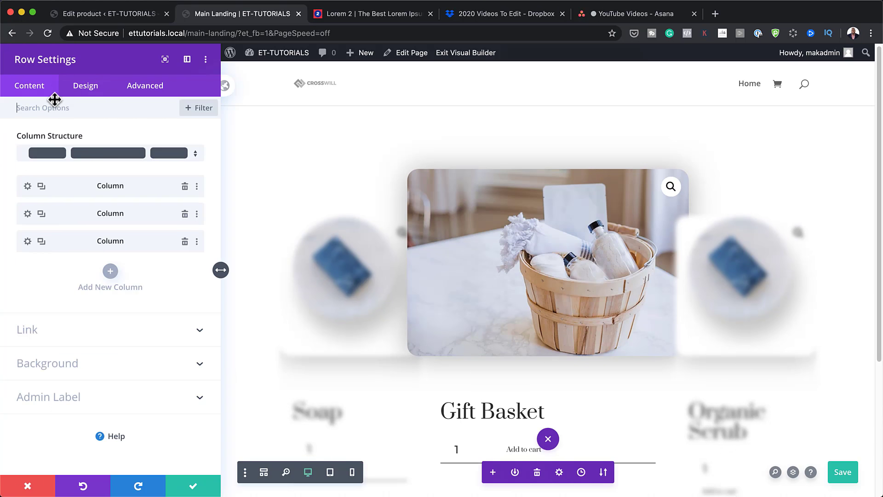
# Apply the even all-around box shadow preset to the middle Gift Basket column.
pyautogui.click(27, 214)
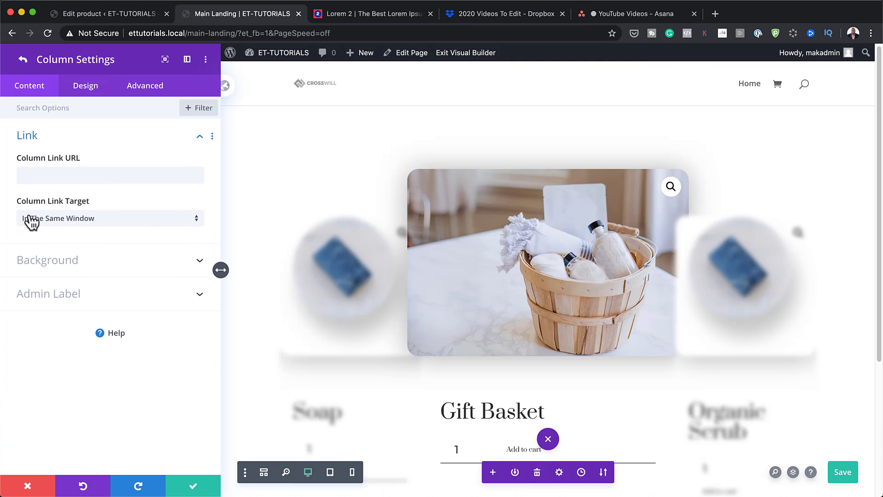
pyautogui.click(90, 93)
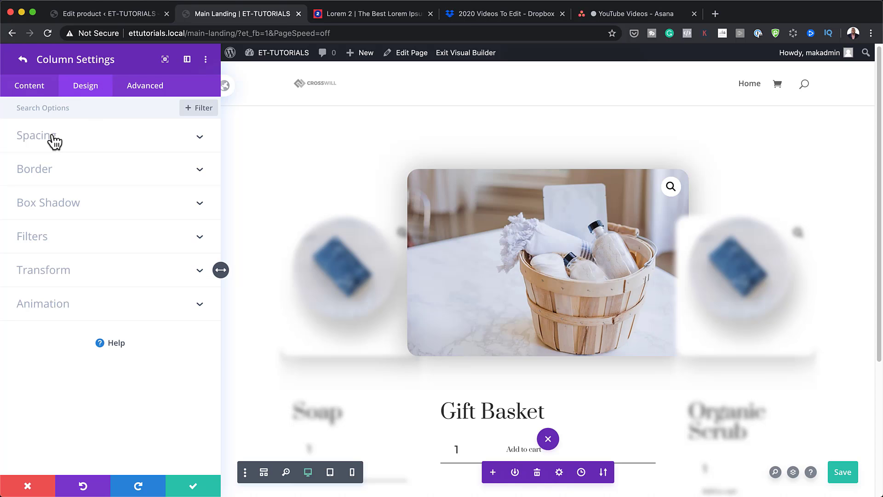
pyautogui.click(59, 203)
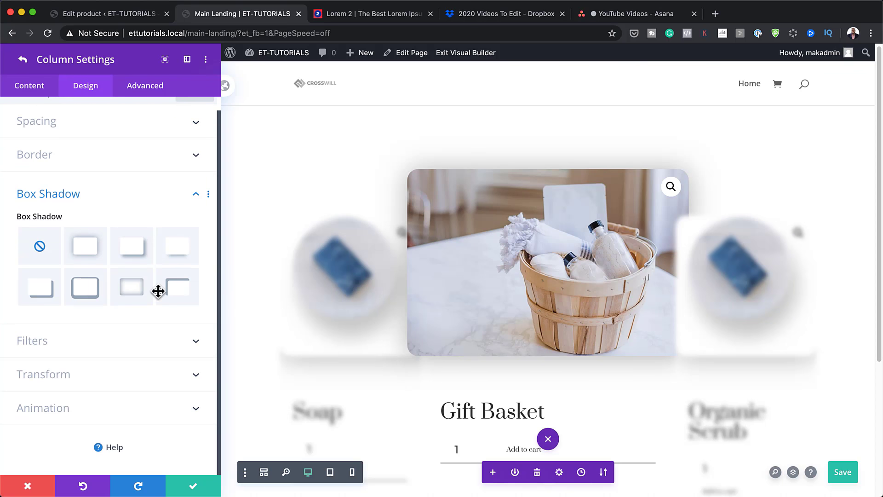
pyautogui.click(85, 250)
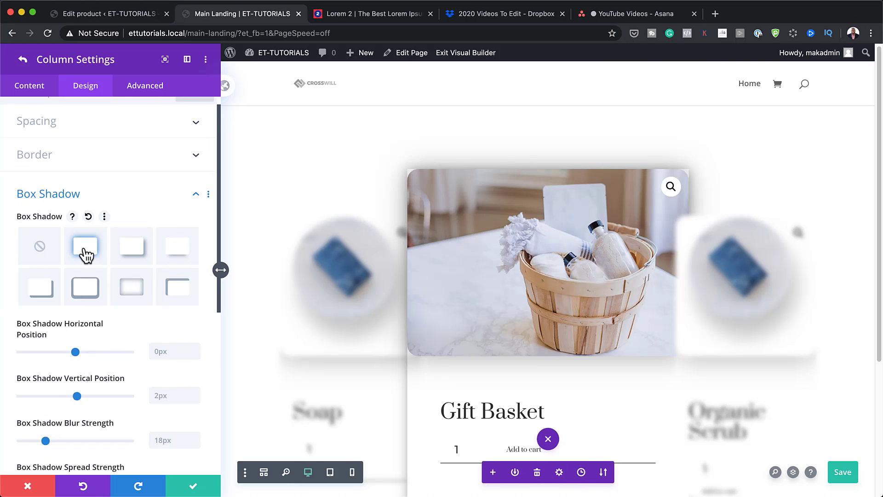
pyautogui.press('super+s')
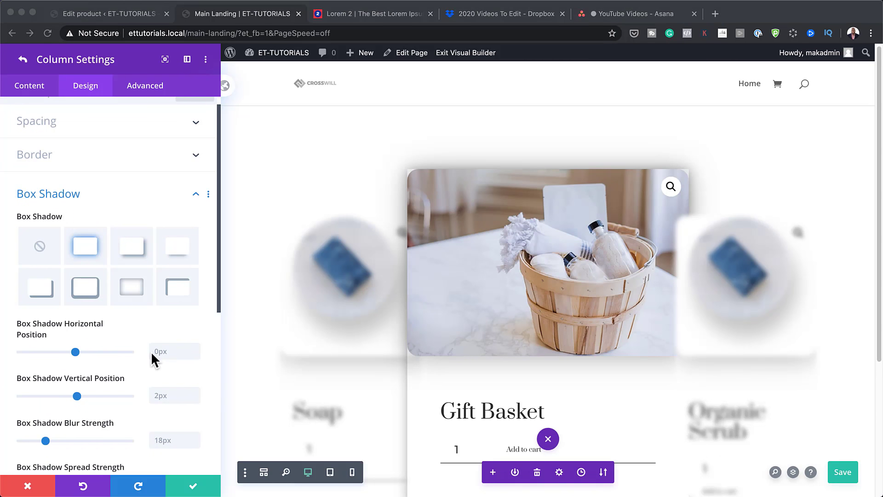
# Set the Gift Basket column's box shadow vertical position to 22px and its blur strength to 150px.
pyautogui.click(167, 396)
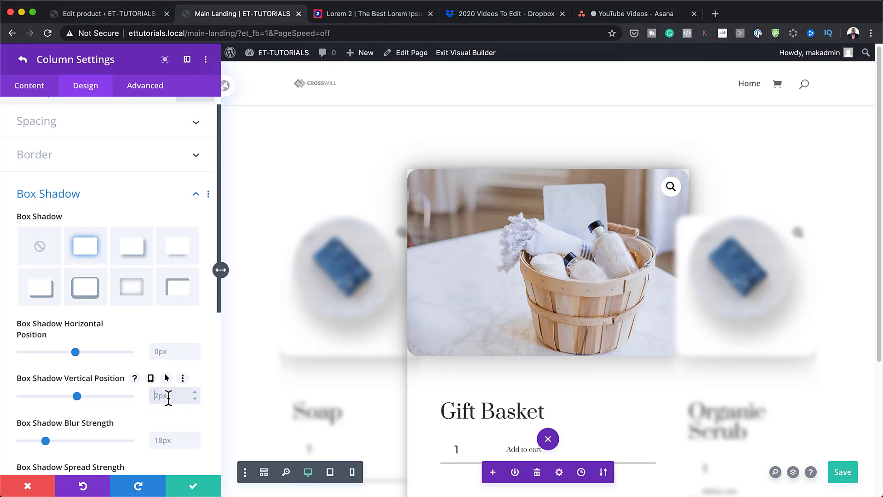
pyautogui.scroll(-3, 158, 400)
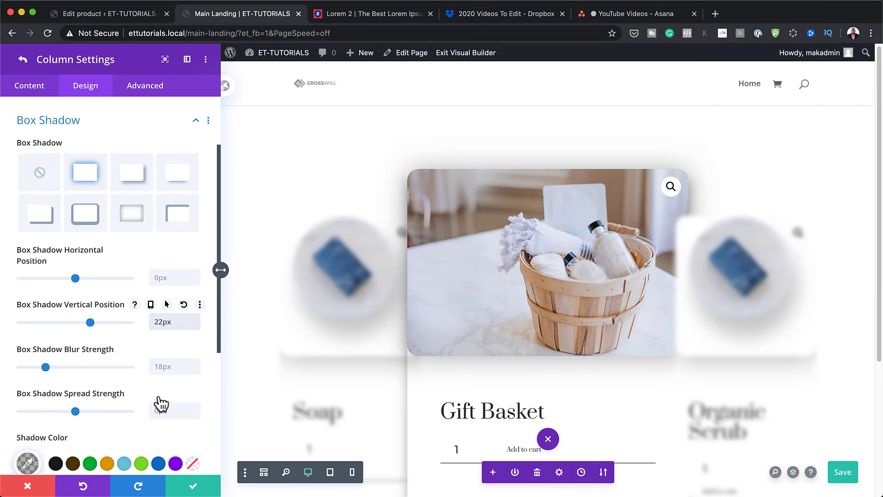
pyautogui.click(168, 367)
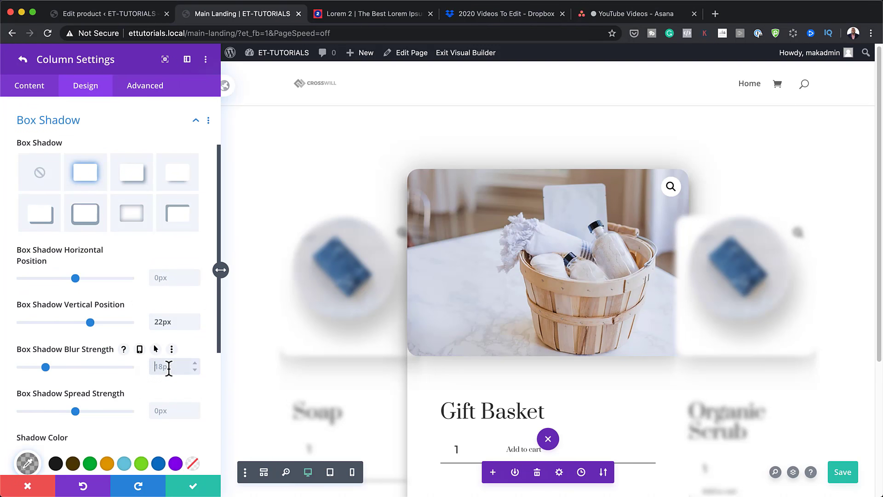
pyautogui.write('150')
pyautogui.press('Return')
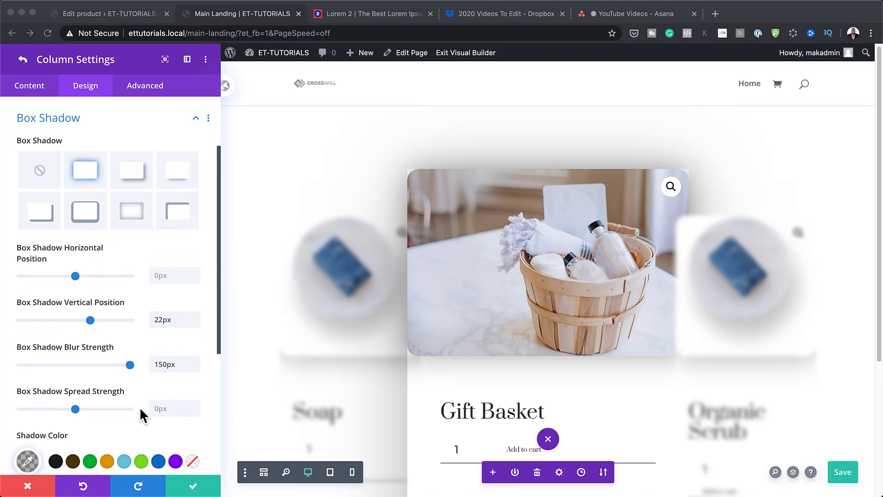
# Set the Gift Basket column's shadow color to rgba(0,0,0,0.27).
pyautogui.scroll(-3, 92, 403)
pyautogui.click(27, 357)
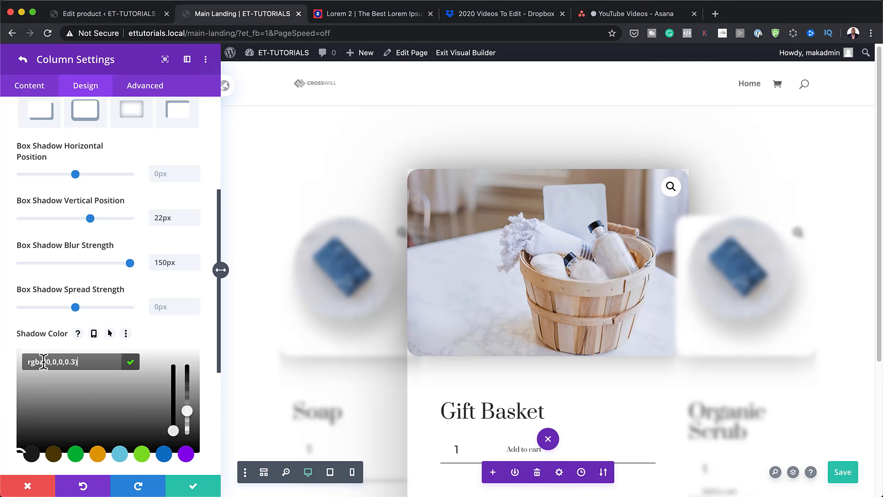
pyautogui.moveTo(47, 361); pyautogui.dragTo(73, 379)
pyautogui.write('0,0,0,0.27')
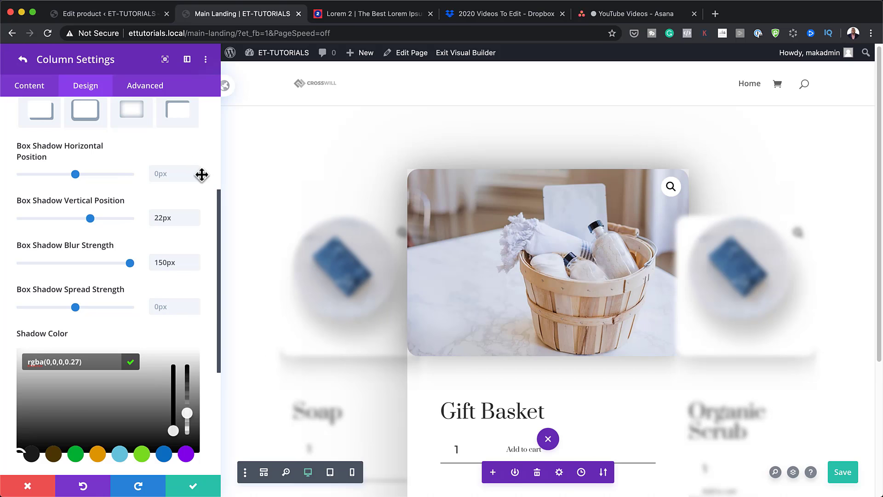
# Give the Gift Basket column a Relative position with a Z index of 11, and save the column and row settings.
pyautogui.click(144, 86)
pyautogui.click(53, 279)
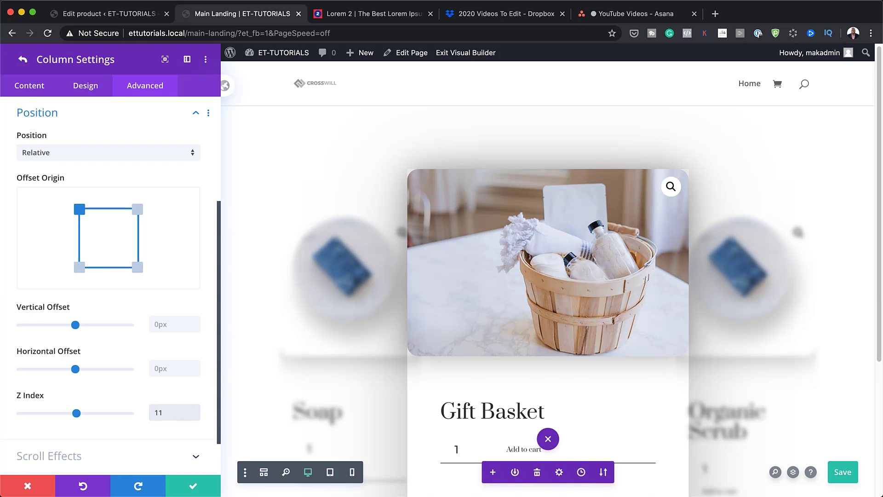
pyautogui.click(195, 489)
pyautogui.click(190, 489)
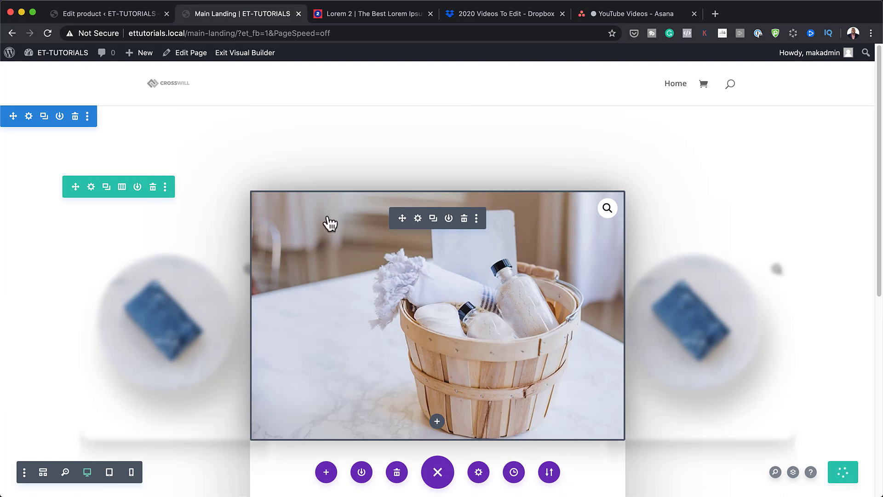
# Round all four corners of the Gift Basket column to 20px and save the column and row settings.
pyautogui.click(91, 186)
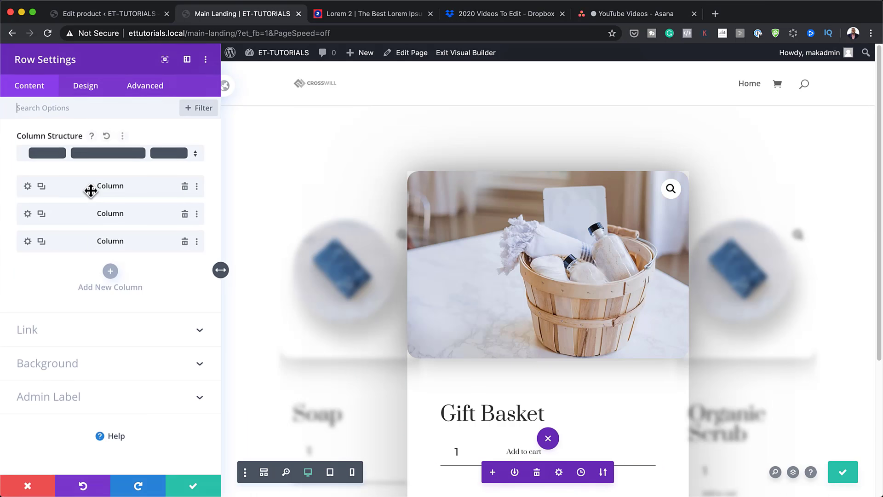
pyautogui.click(28, 213)
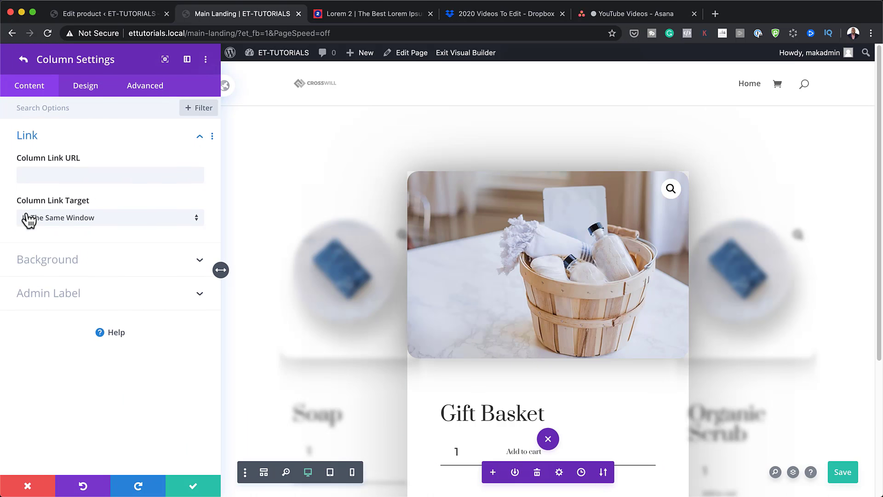
pyautogui.click(89, 87)
pyautogui.click(54, 179)
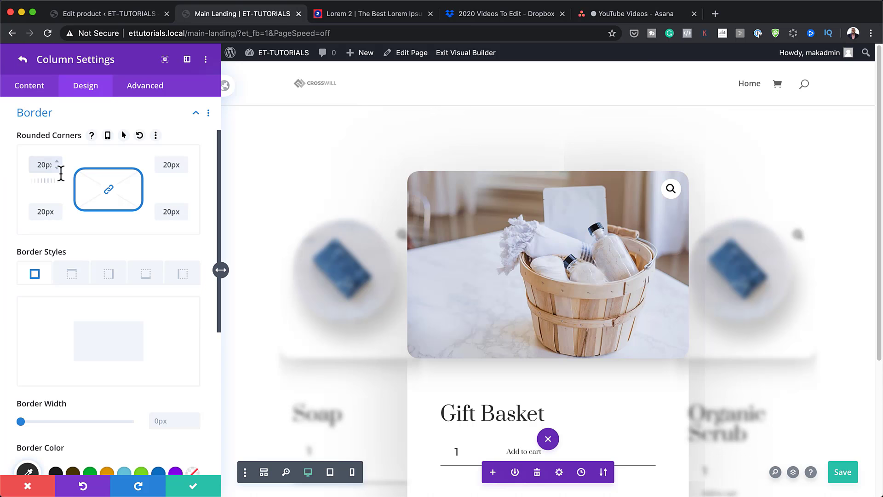
pyautogui.click(193, 484)
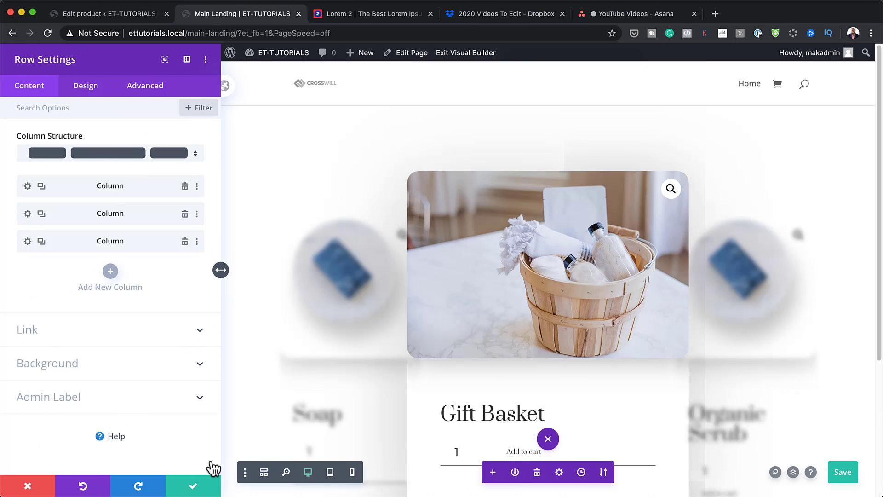
pyautogui.click(192, 485)
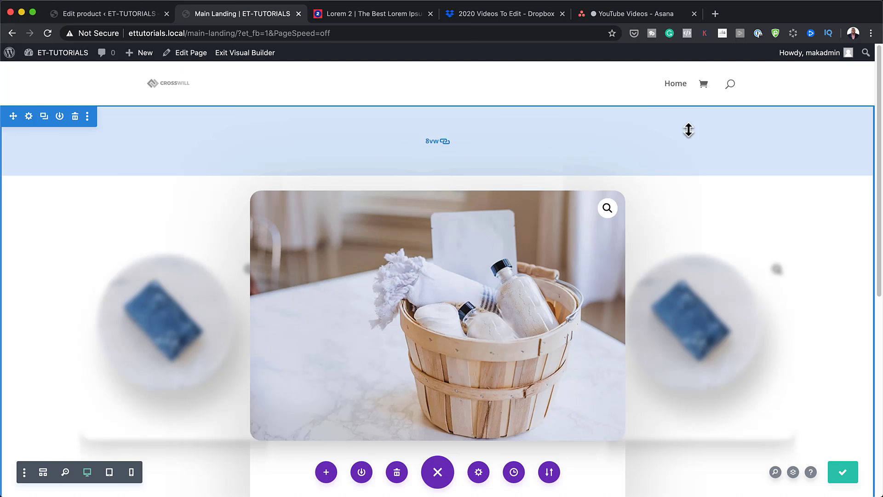
# Exit the Visual Builder and review the three overlapping product columns on the live landing page.
pyautogui.click(253, 54)
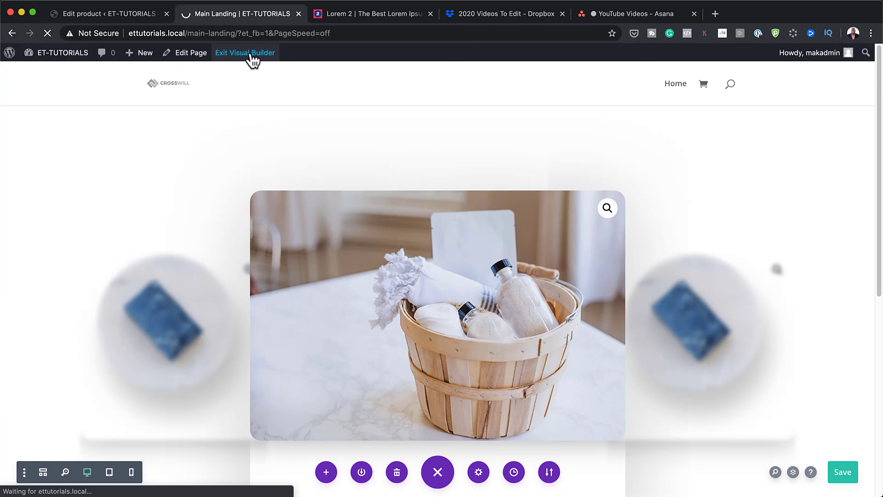
pyautogui.scroll(-5, 840, 187)
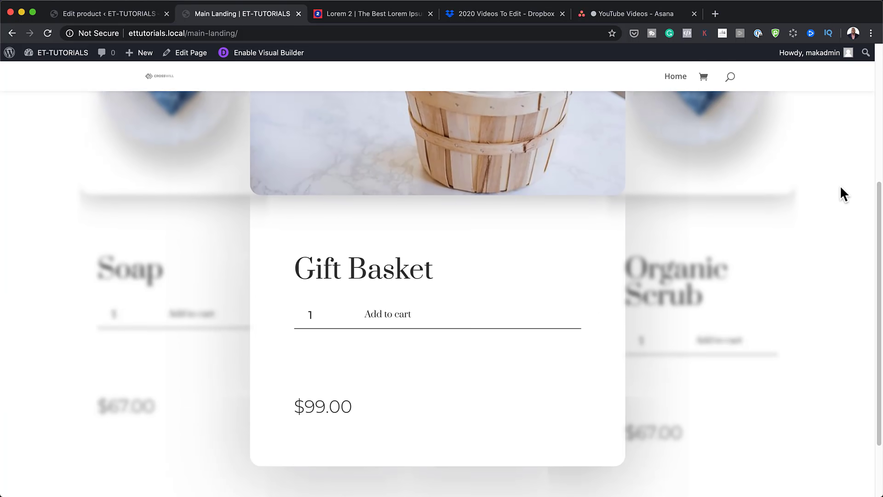
pyautogui.scroll(-2, 840, 187)
pyautogui.scroll(6, 840, 188)
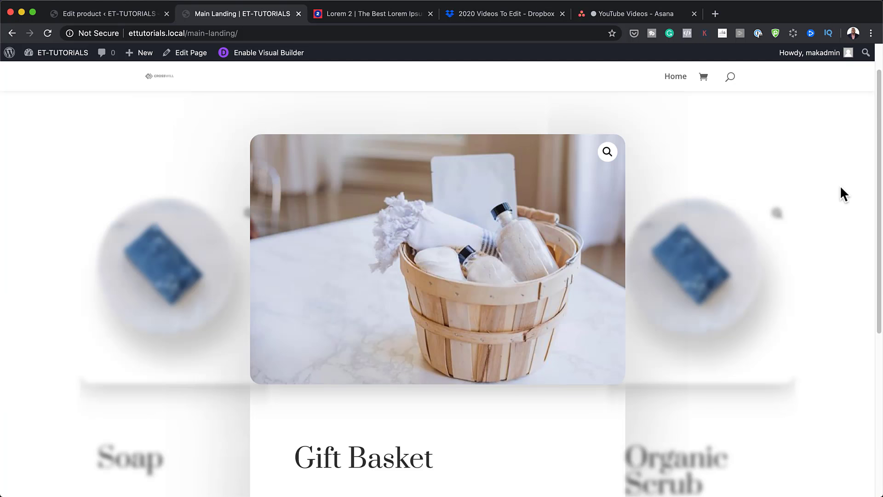
pyautogui.scroll(1, 840, 185)
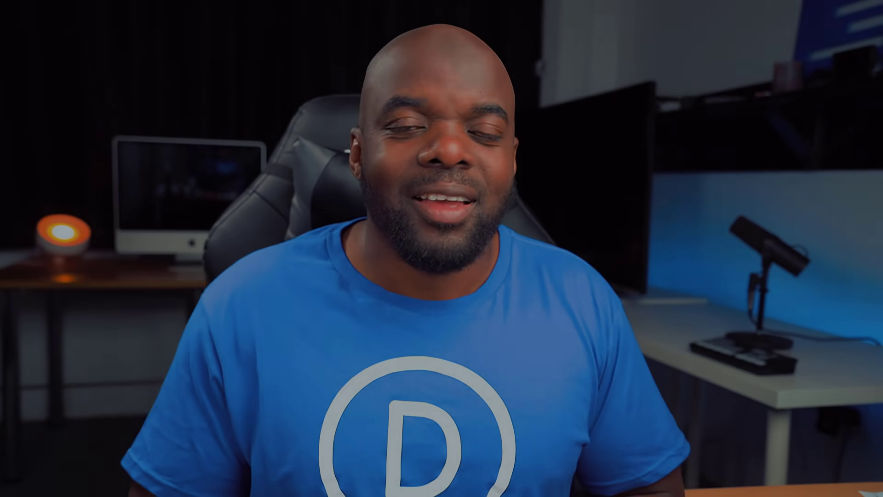